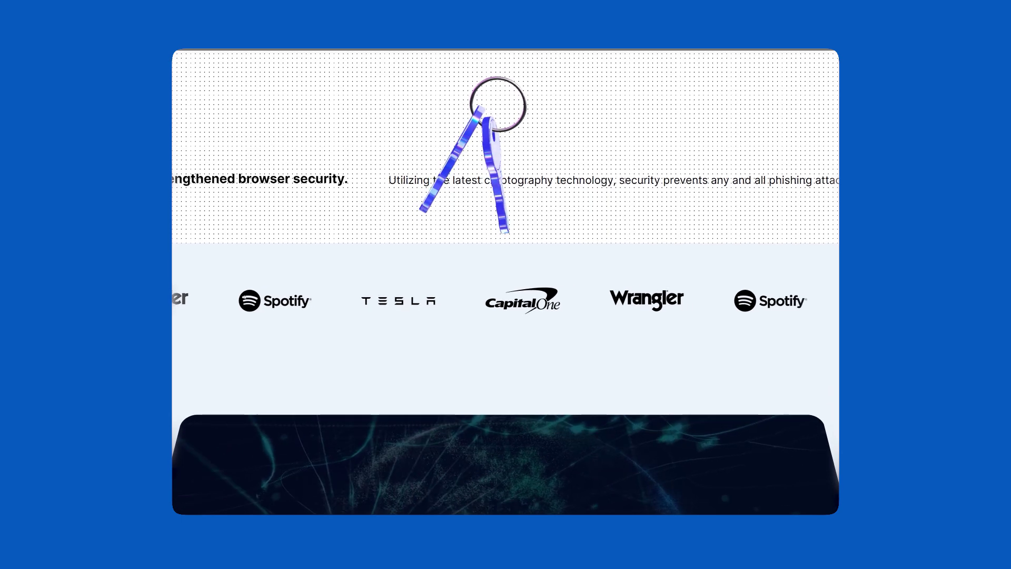
scroll(607, 299, "down", 3)
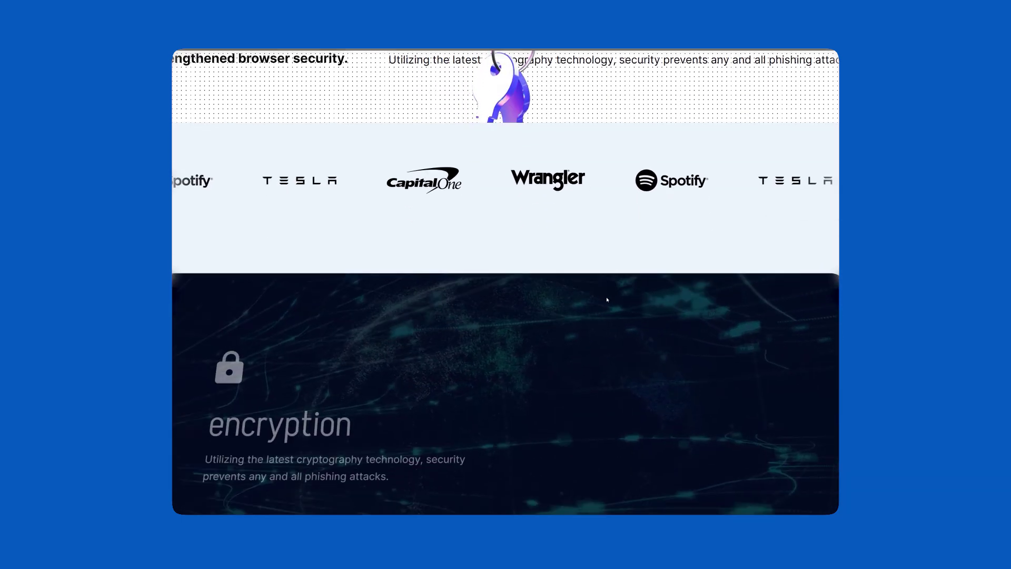
scroll(607, 299, "down", 3)
scroll(605, 295, "up", 6)
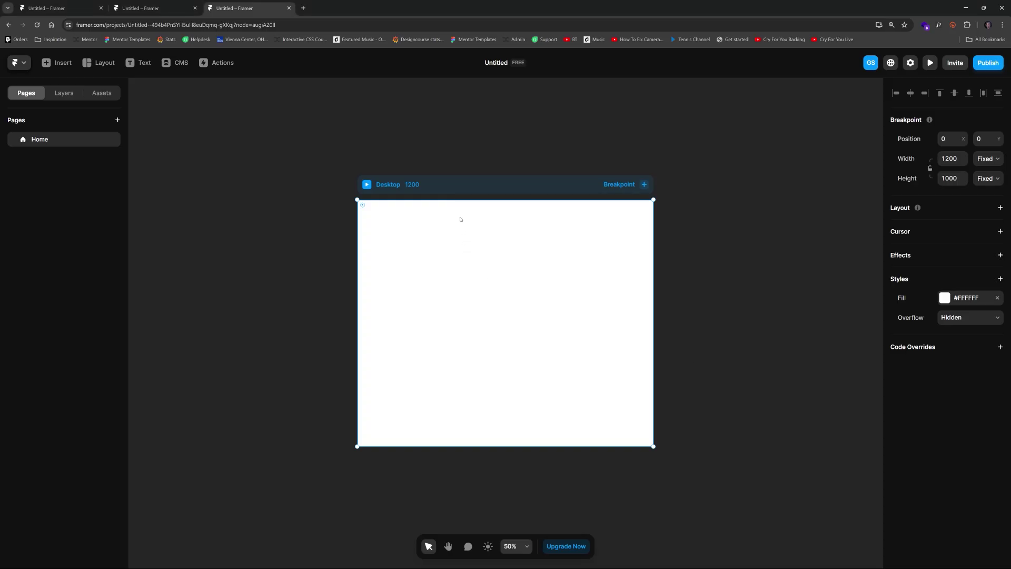
Add a vertical stack layout to the Desktop breakpoint with its distribution set to Start
left_click(1000, 208)
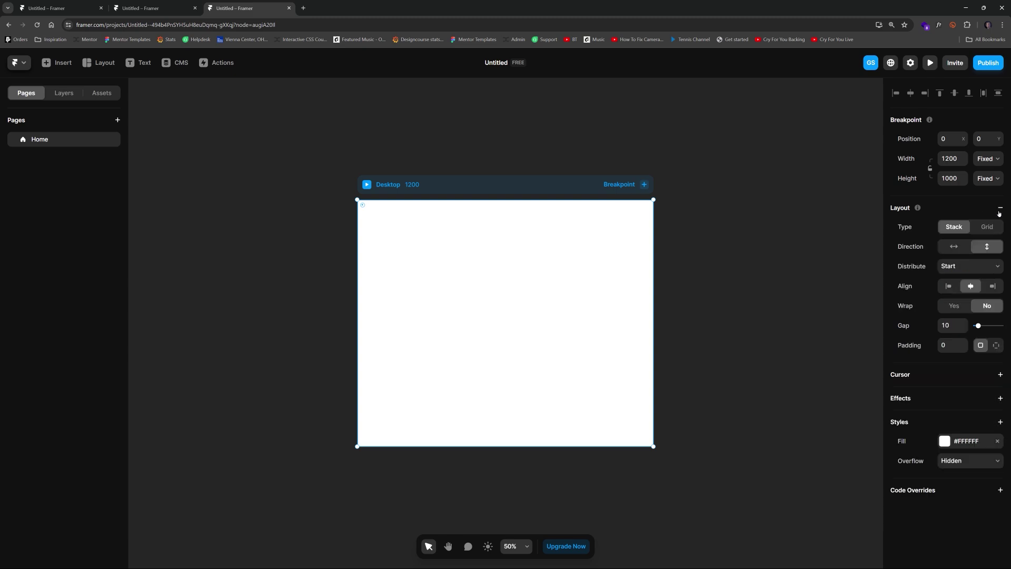
left_click(958, 267)
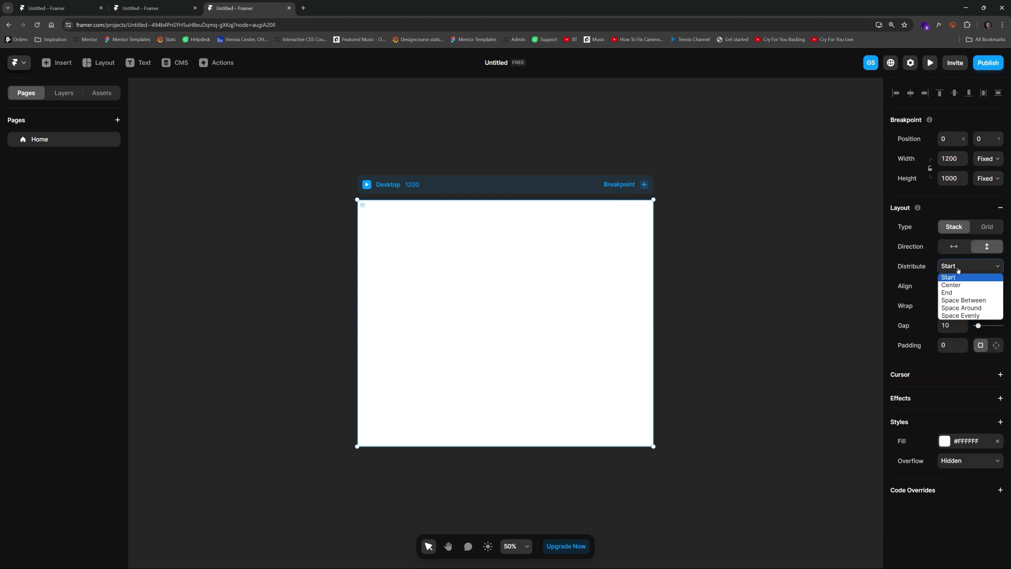
left_click(956, 277)
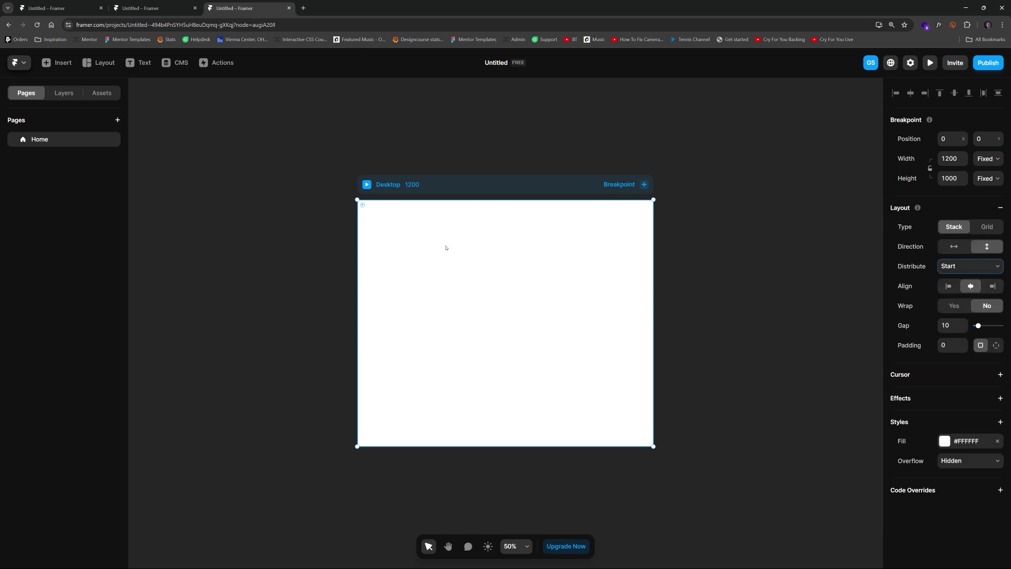
Draw a full-width frame about 753 px high from the upper edge of the Desktop breakpoint
scroll(446, 247, "up", 2)
key("f")
left_click_drag(327, 188, 718, 428)
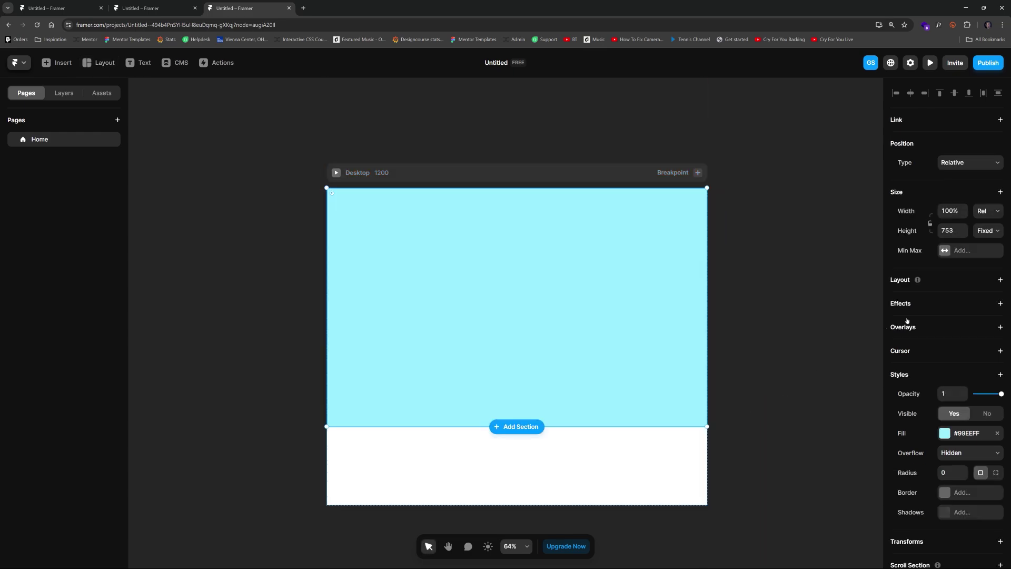
Set the new frame's height to 100vh and remove its fill
left_click(959, 230)
type("100vh")
key("Return")
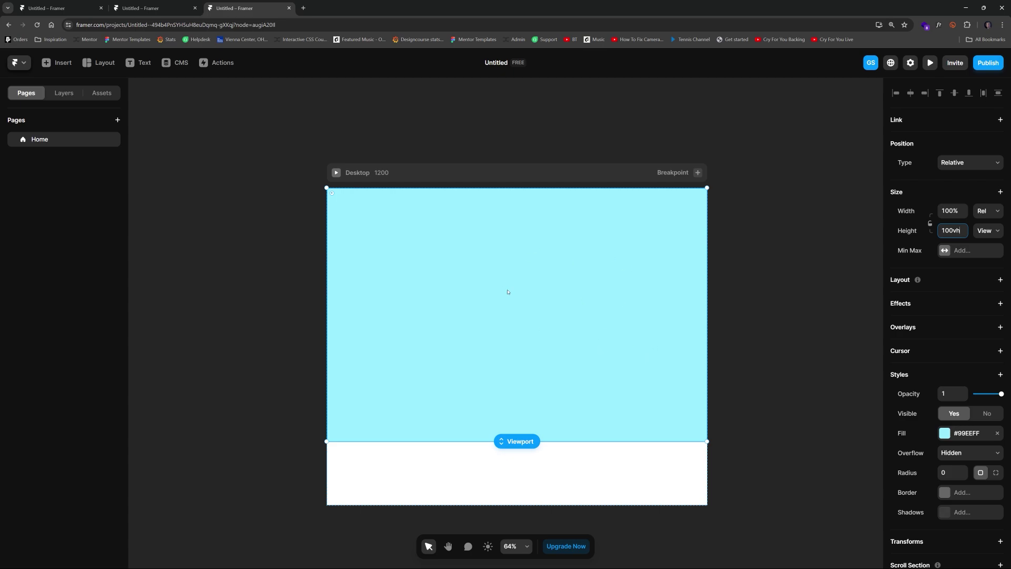
left_click(997, 433)
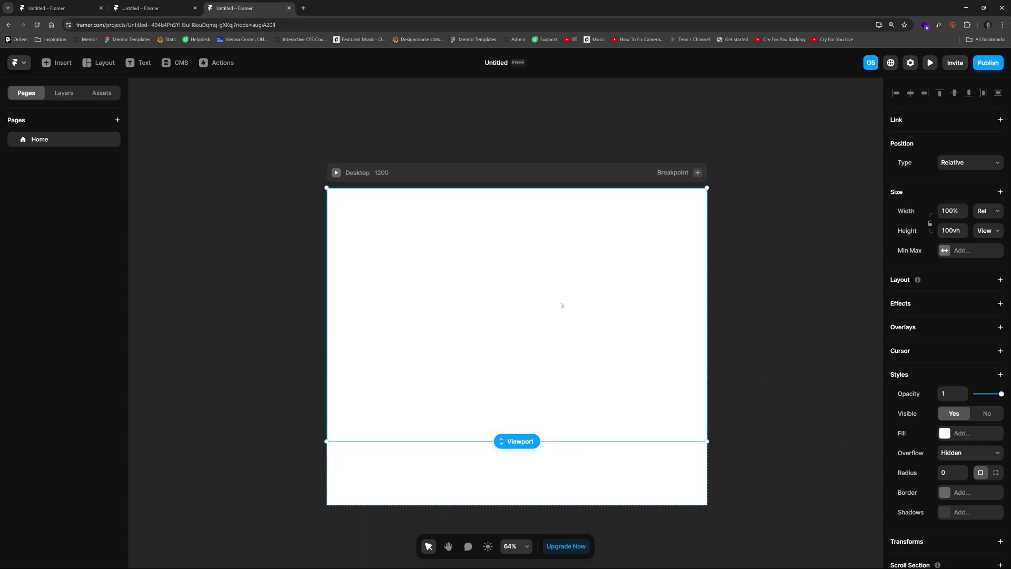
Duplicate the frame twice so the Desktop breakpoint holds three stacked sections
left_click(64, 93)
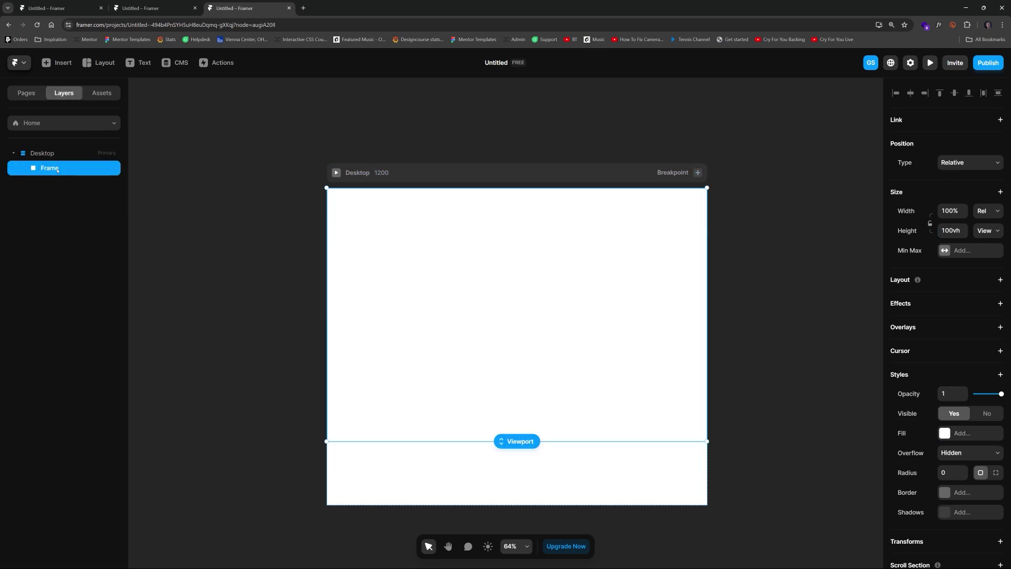
key("ctrl+d")
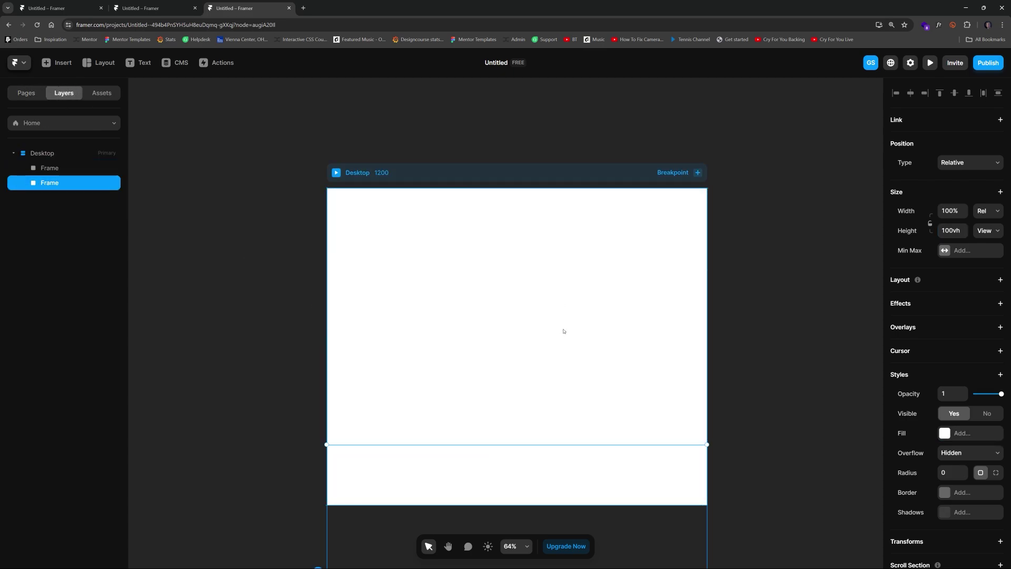
key("ctrl+d")
Change the Desktop breakpoint's height from fixed sizing so that it fits its three frames
left_click(521, 171)
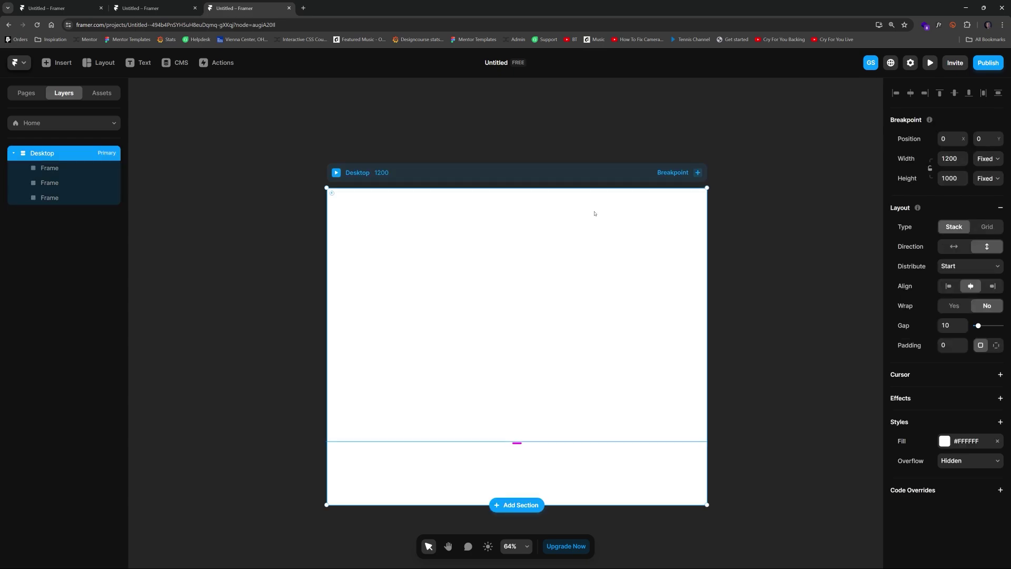
left_click(969, 266)
left_click(977, 326)
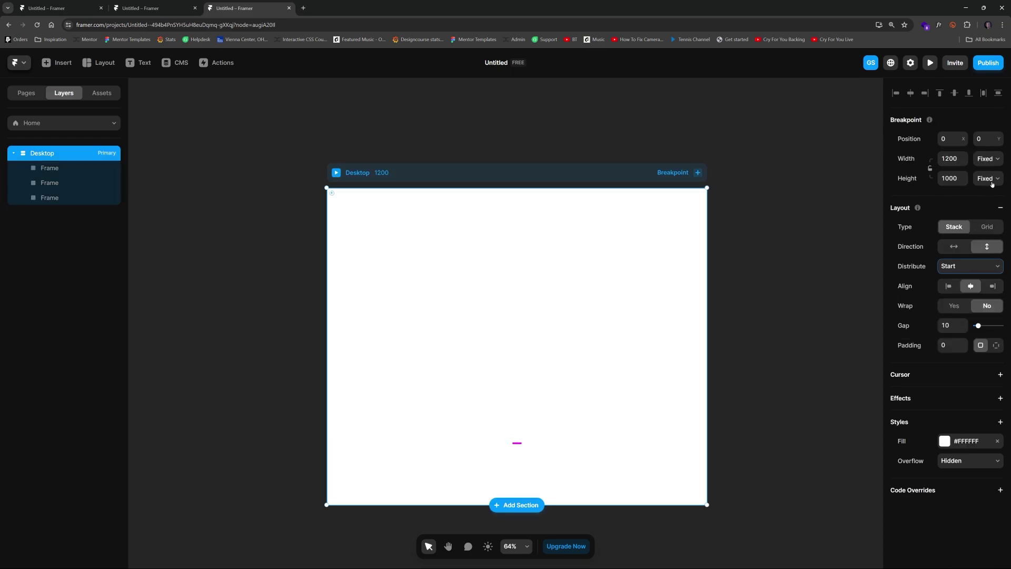
left_click(987, 178)
left_click(992, 212)
left_click(751, 291)
Add a stack layout with vertical direction to the middle frame of the Desktop breakpoint
scroll(753, 293, "down", 3)
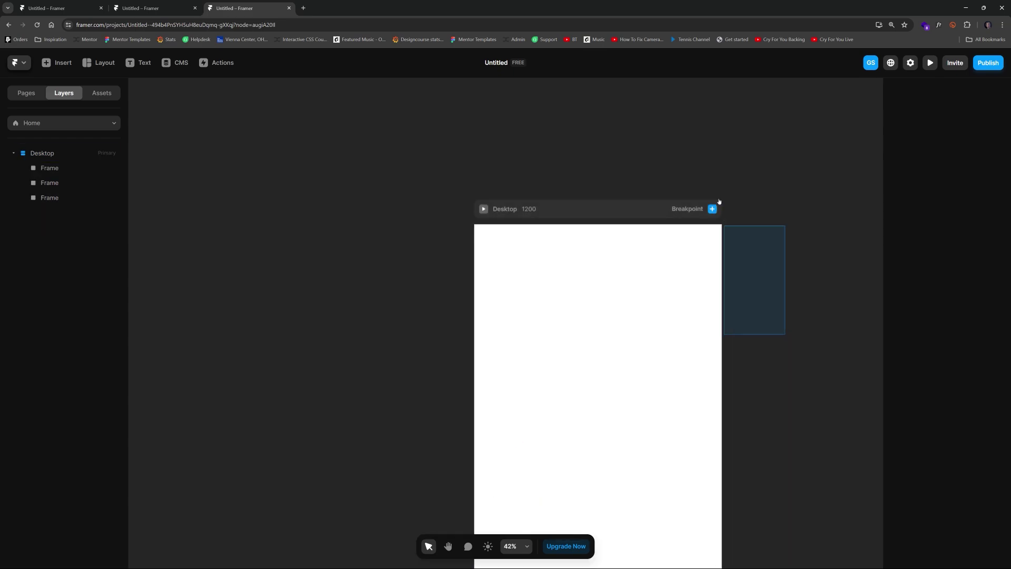
scroll(631, 235, "down", 3)
left_click(525, 300)
scroll(500, 291, "up", 3)
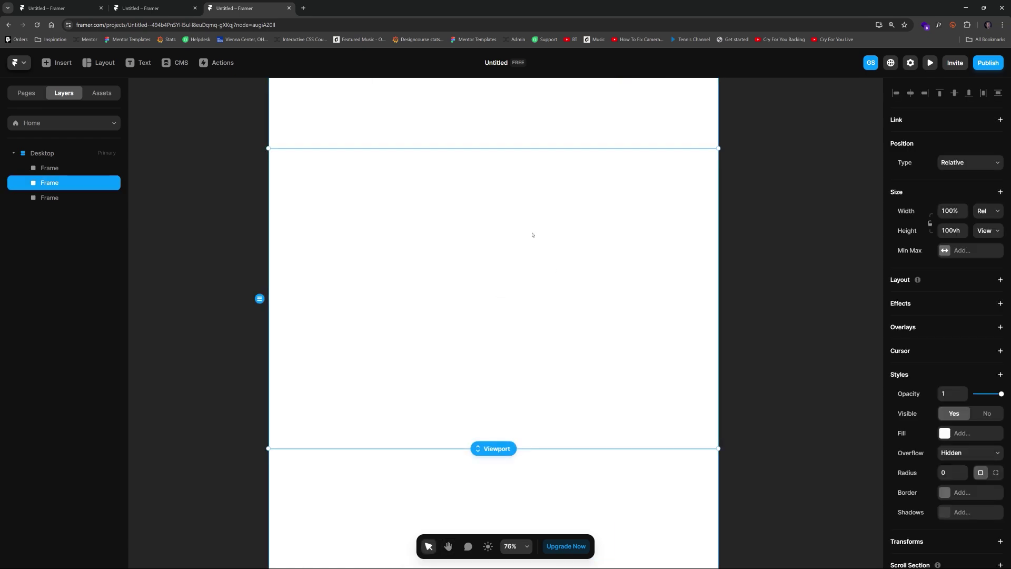
scroll(523, 237, "up", 1)
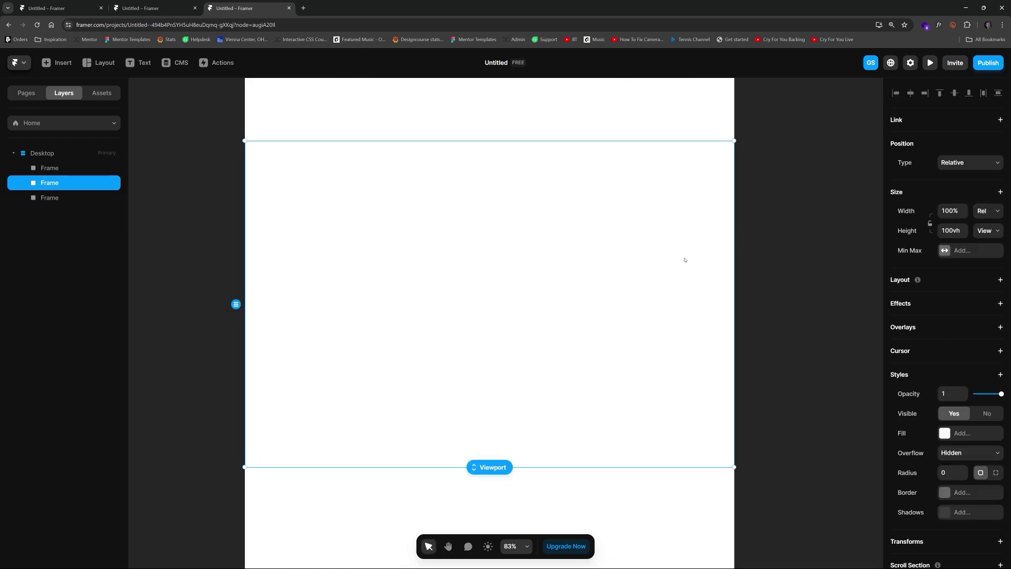
left_click(1000, 280)
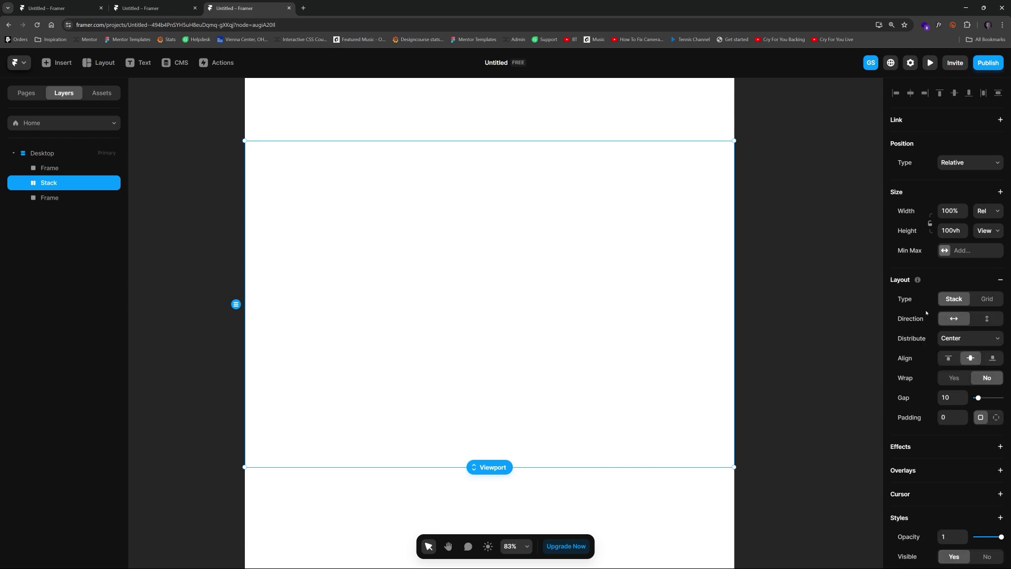
left_click(986, 319)
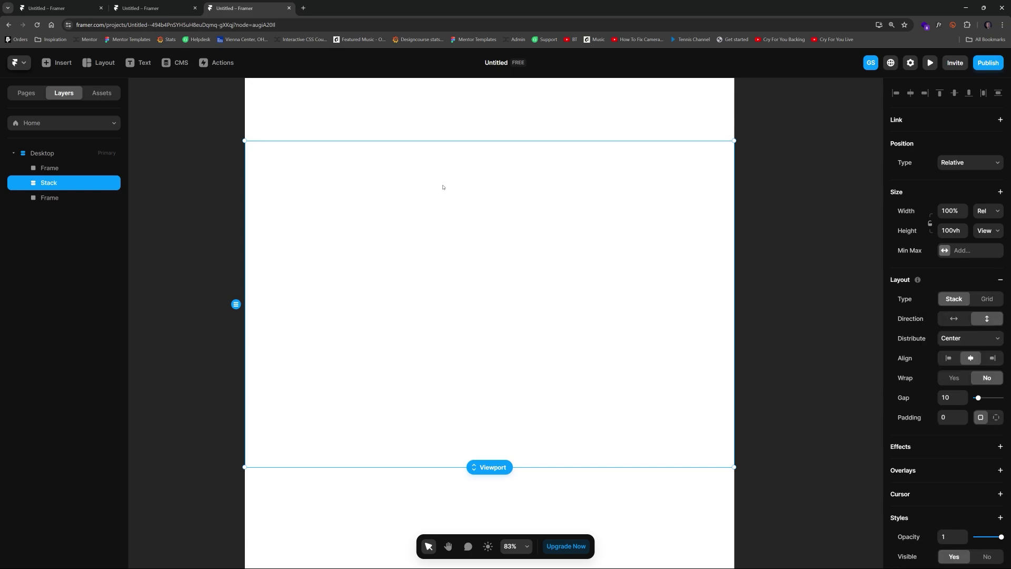
Add a text layer reading "Don't take our word" inside the middle stack
key("t")
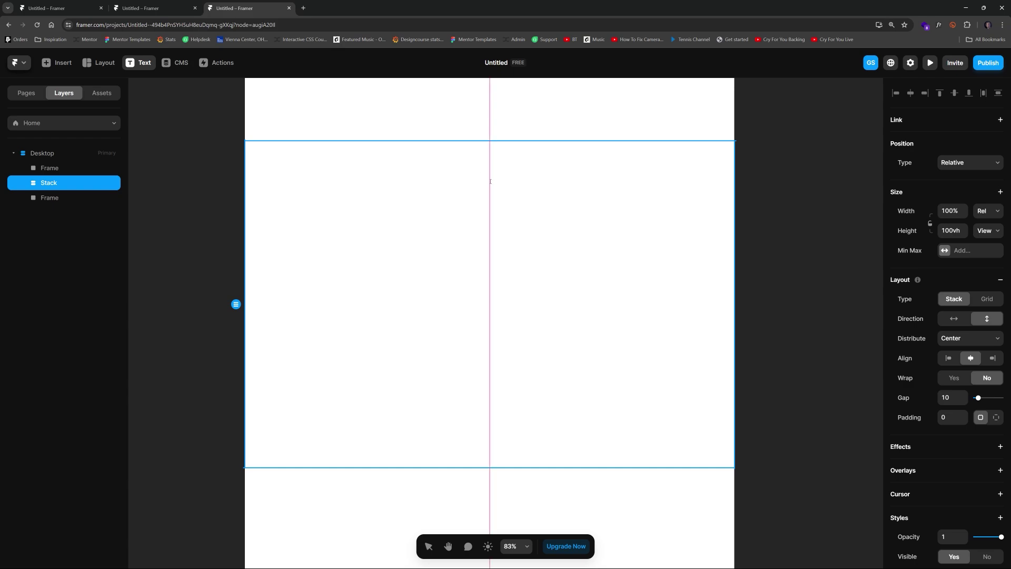
left_click(489, 181)
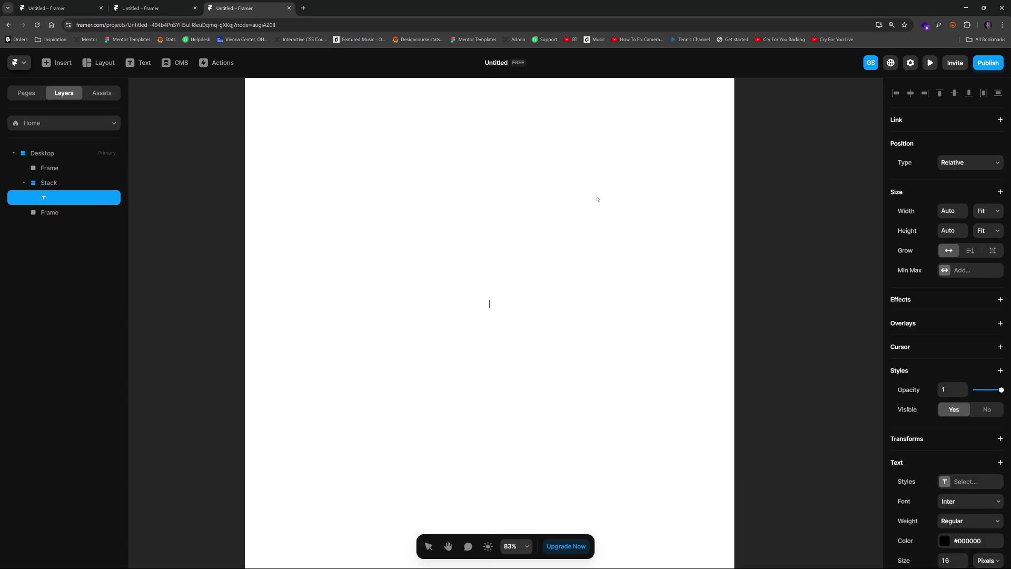
type("Don't take our word for")
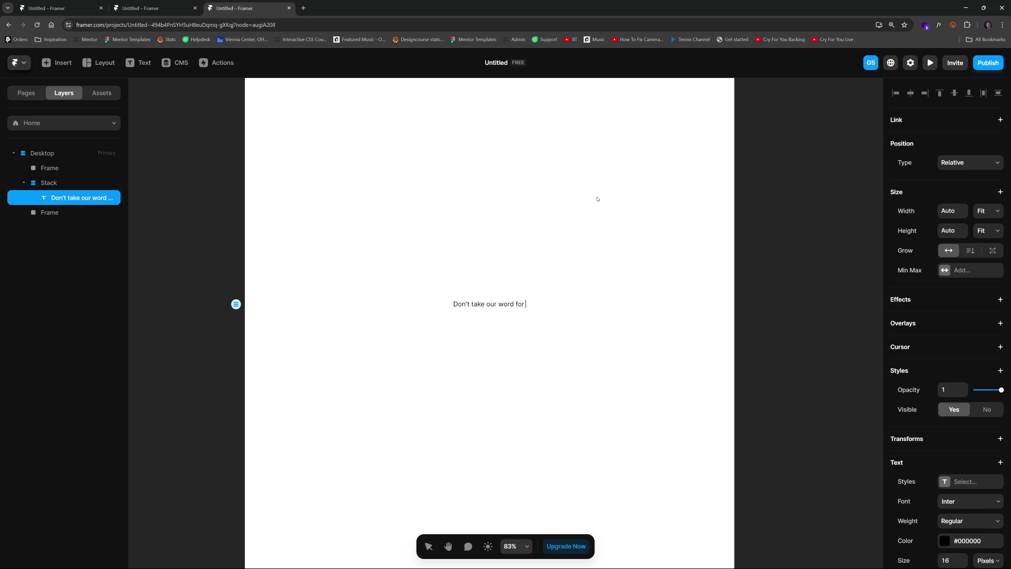
type(" it")
left_click_drag(512, 305, 543, 301)
key("BackSpace")
key("Escape")
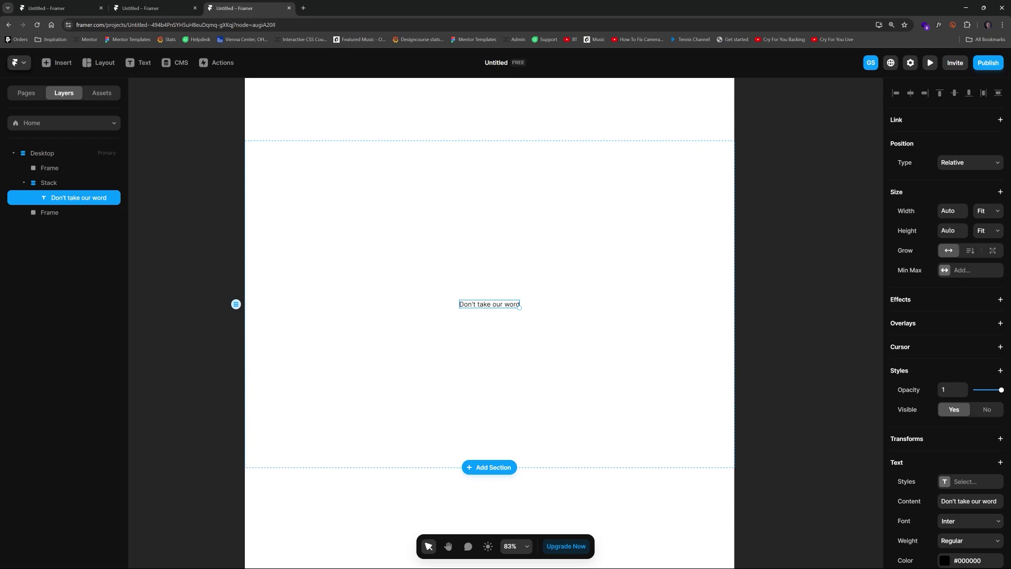
Set the "Don't take our word" text to size 23 pixels and Bold weight
scroll(956, 325, "down", 3)
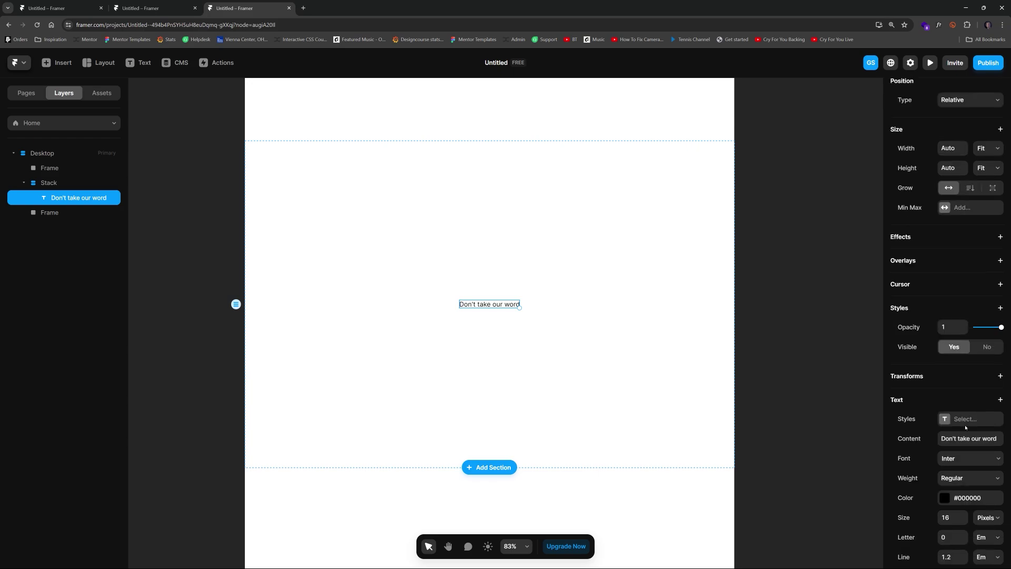
left_click(967, 324)
left_click(968, 324)
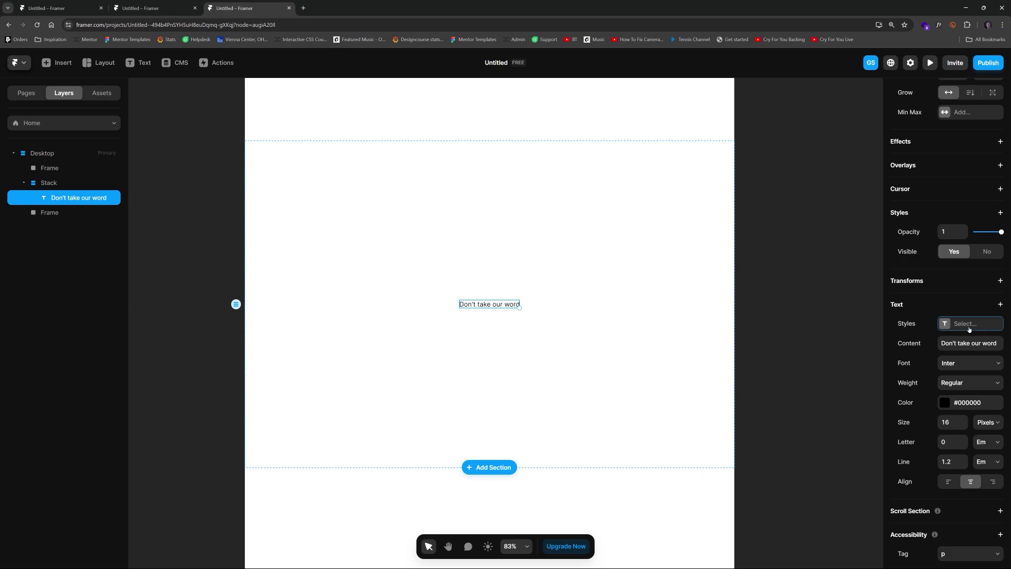
left_click(958, 363)
left_click(958, 362)
left_click(952, 422)
key("Up")
key("Up")
key("Up")
key("Up")
key("Up")
key("Up")
key("Up")
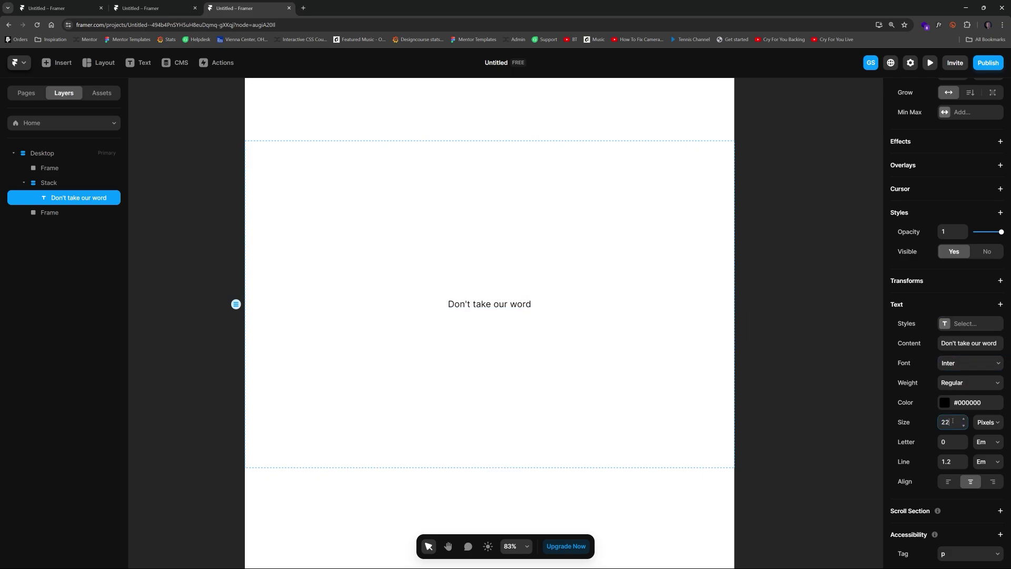
left_click(987, 422)
left_click(986, 424)
left_click(970, 383)
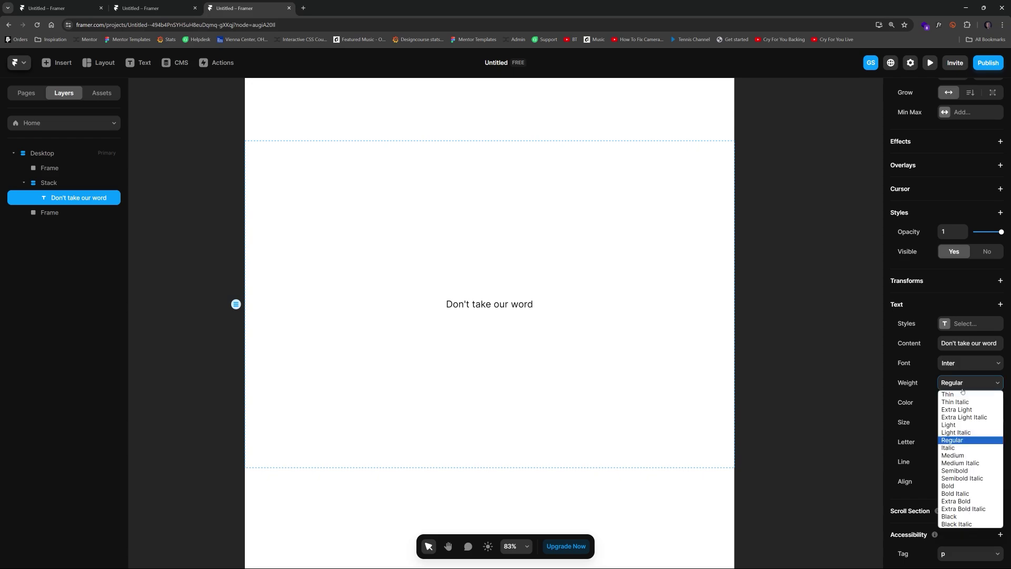
left_click(954, 486)
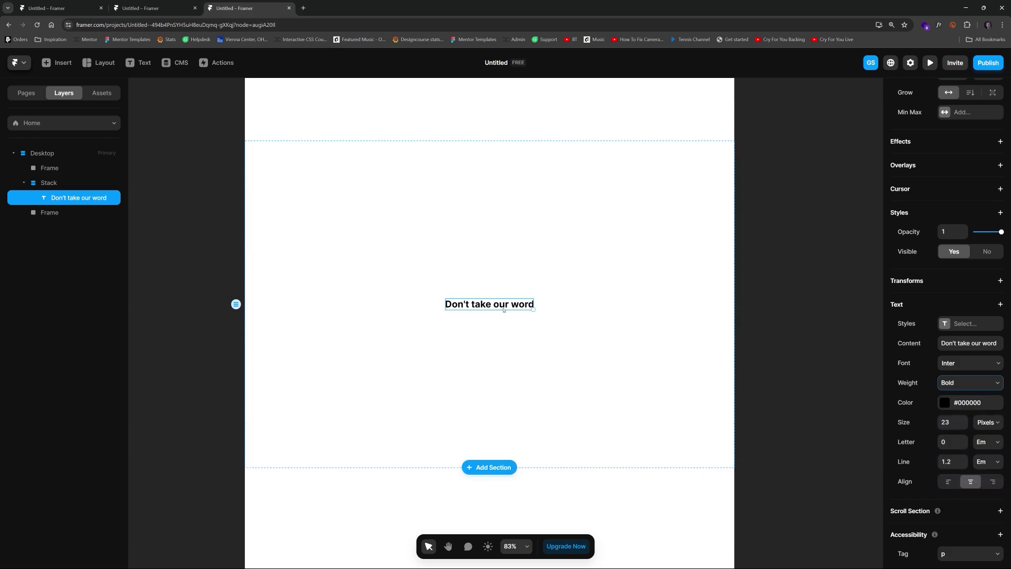
left_click(787, 291)
Duplicate the text layer within the stack and change the copy's wording to "(take theirs)"
left_click(495, 309)
key("ctrl+d")
double_click(501, 315)
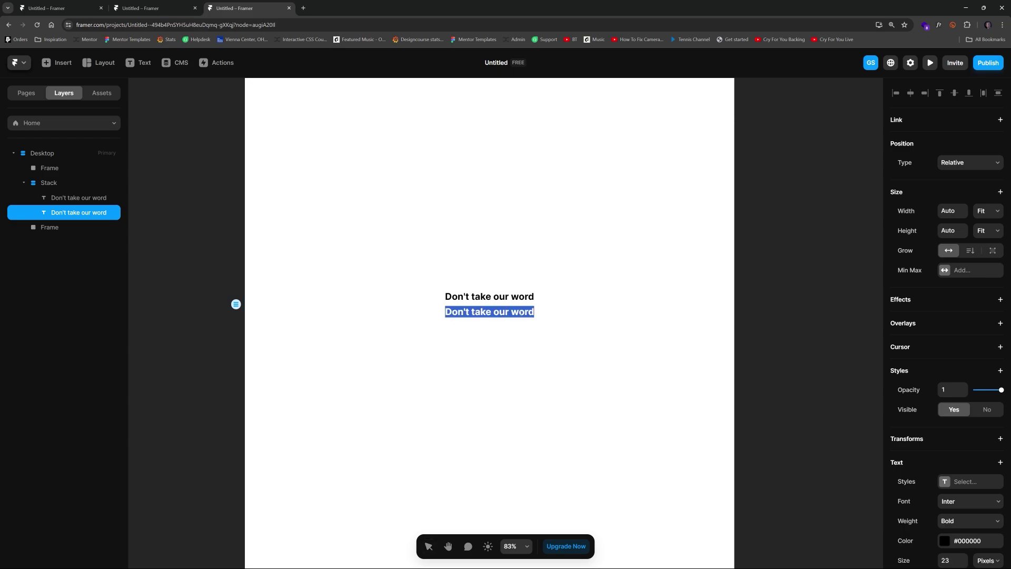
left_click(58, 8)
left_click(252, 6)
type("(take theirs)")
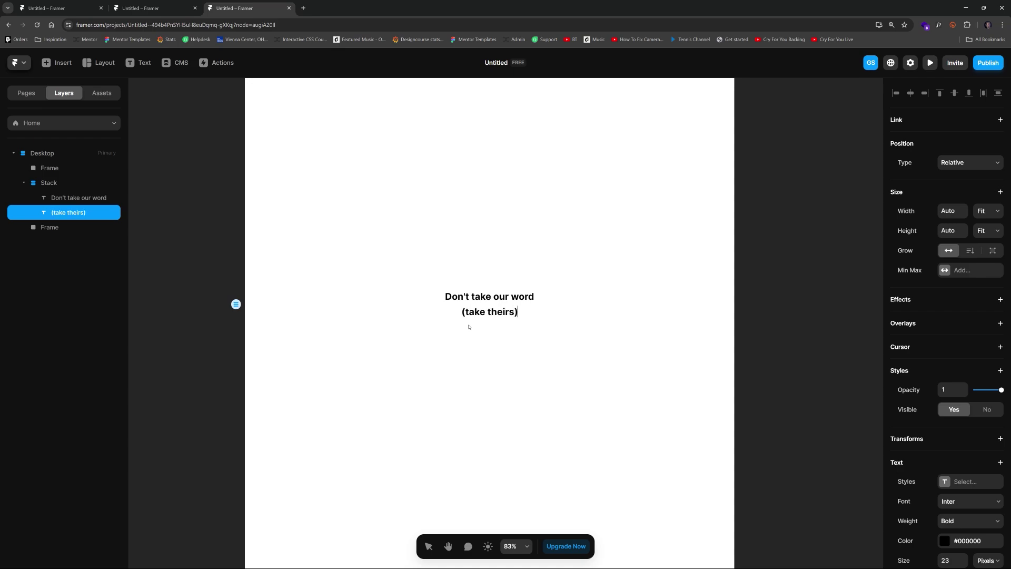
key("Escape")
left_click(469, 325)
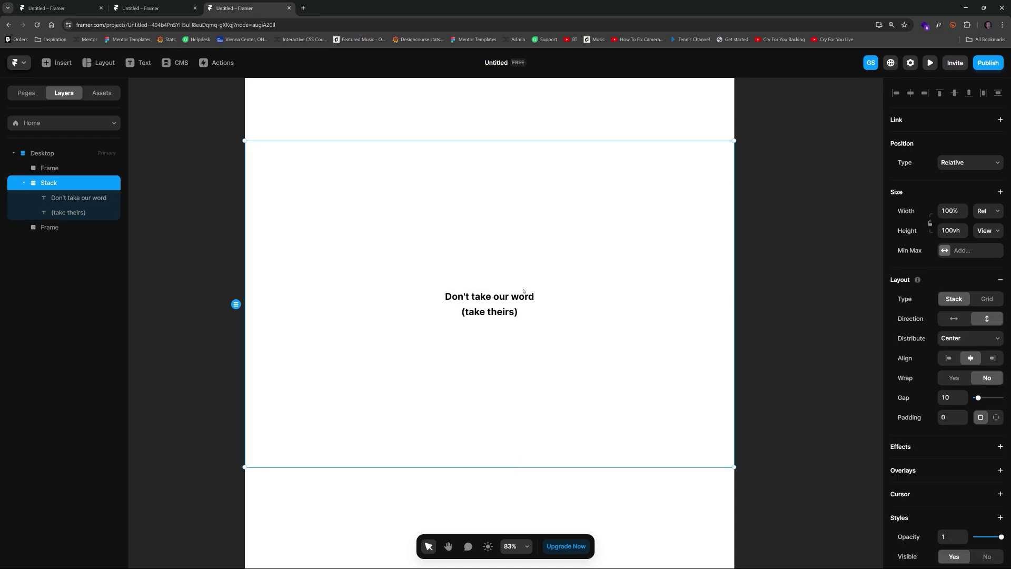
Set the size of the "Don't take our word" heading to 31 pixels
left_click(520, 297)
left_click(967, 421)
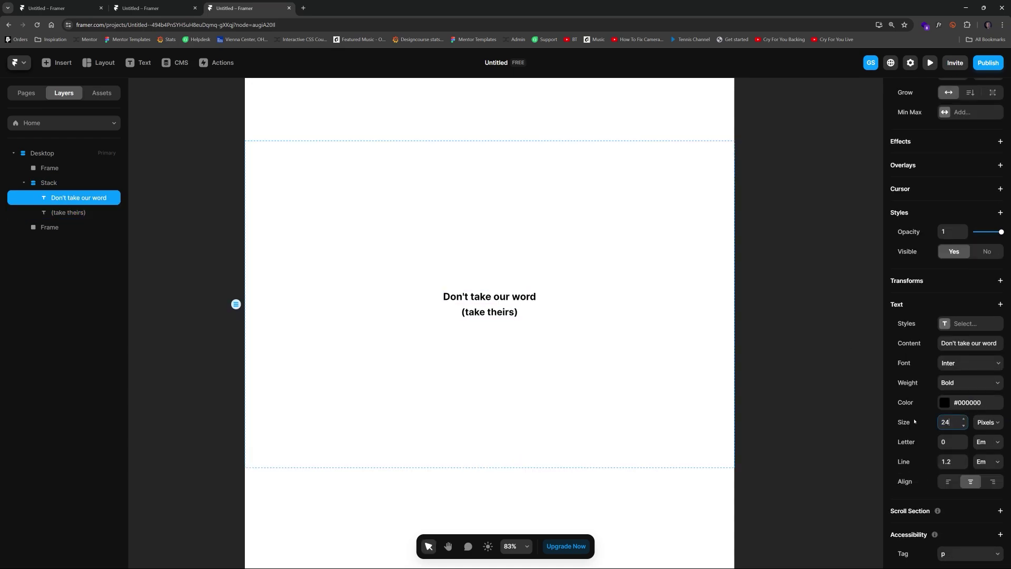
key("Up")
key("Up")
key("Up")
key("Up")
key("Up")
key("Up")
key("Up")
key("Up")
key("Up")
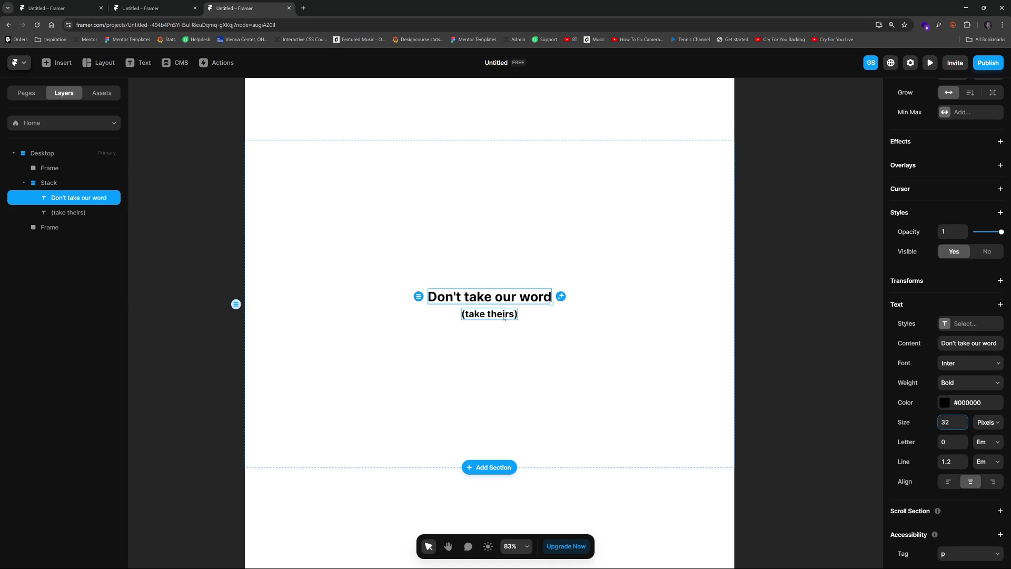
key("Down")
Add a period at the end of the "Don't take our word" heading
double_click(542, 298)
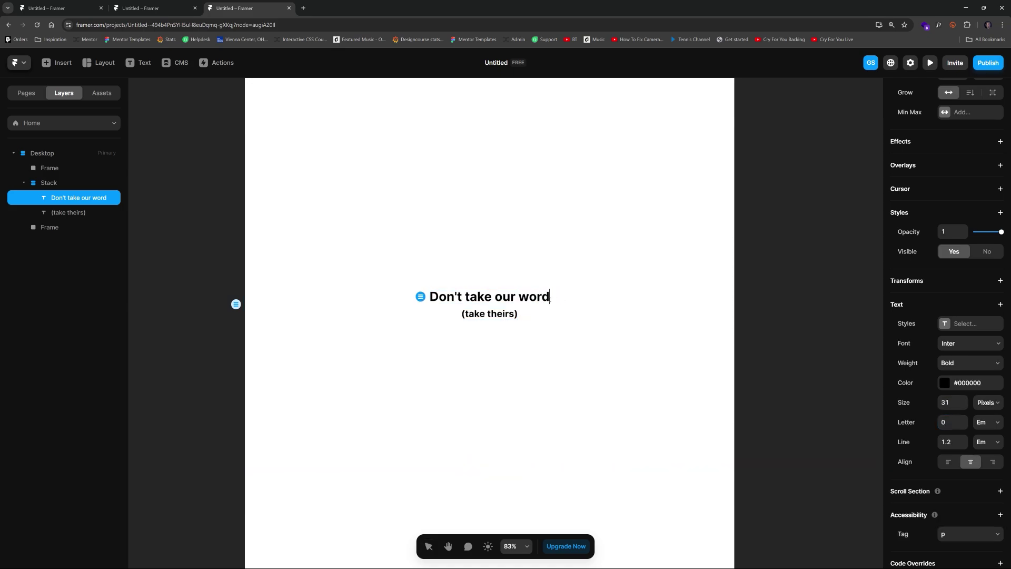
type(".")
key("Escape")
Change the "(take theirs)" text colour to the blue #008CF0
left_click(489, 313)
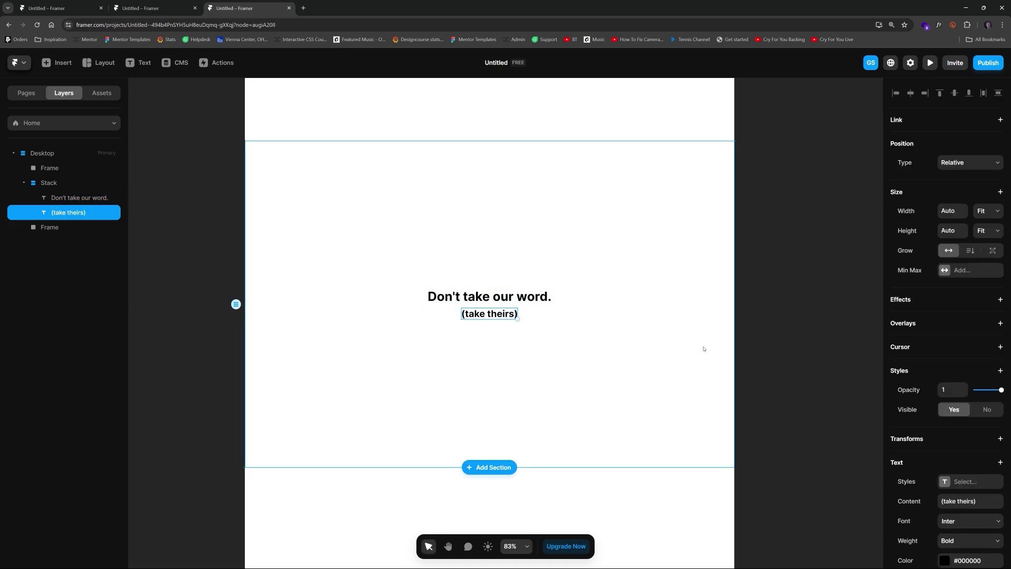
scroll(937, 478, "down", 2)
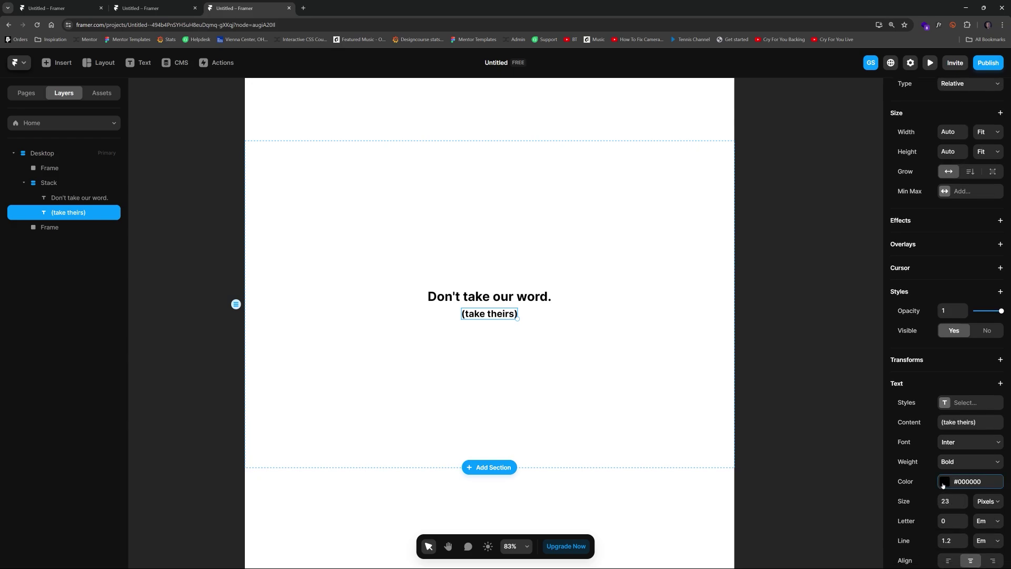
left_click(943, 481)
left_click(800, 467)
left_click(866, 401)
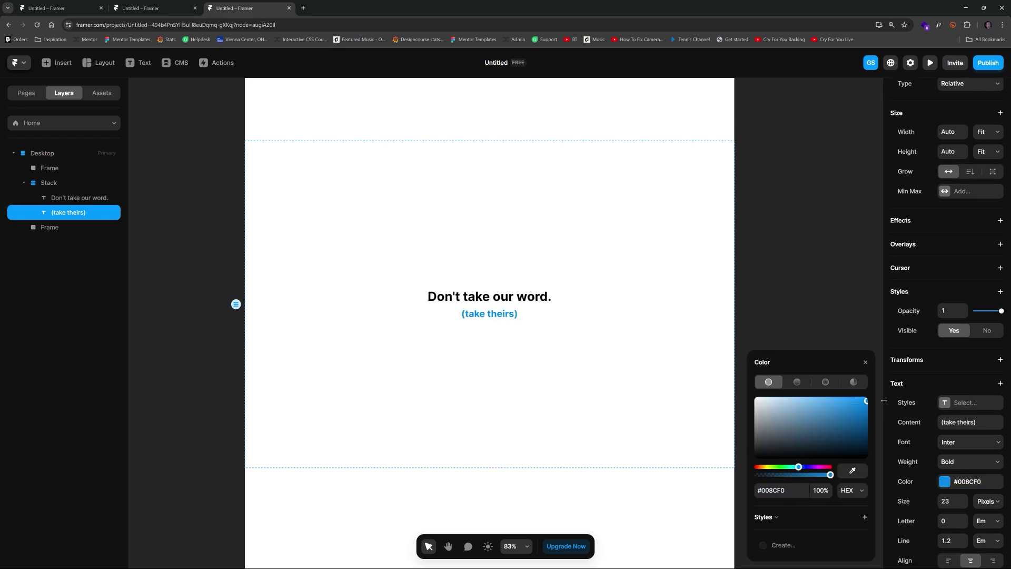
Set the font weight of the "(take theirs)" text to Medium
left_click(958, 462)
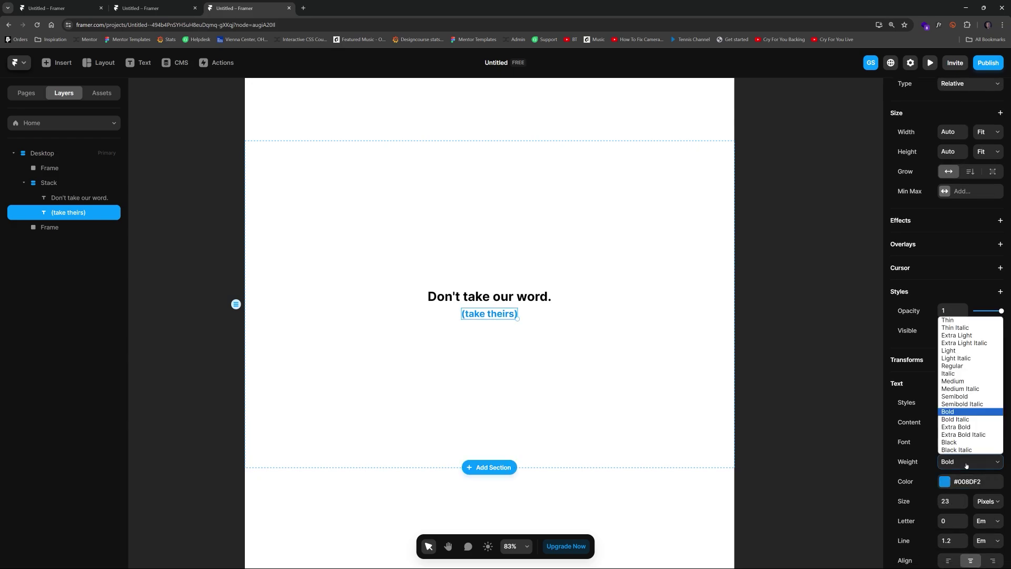
left_click(950, 379)
left_click(826, 295)
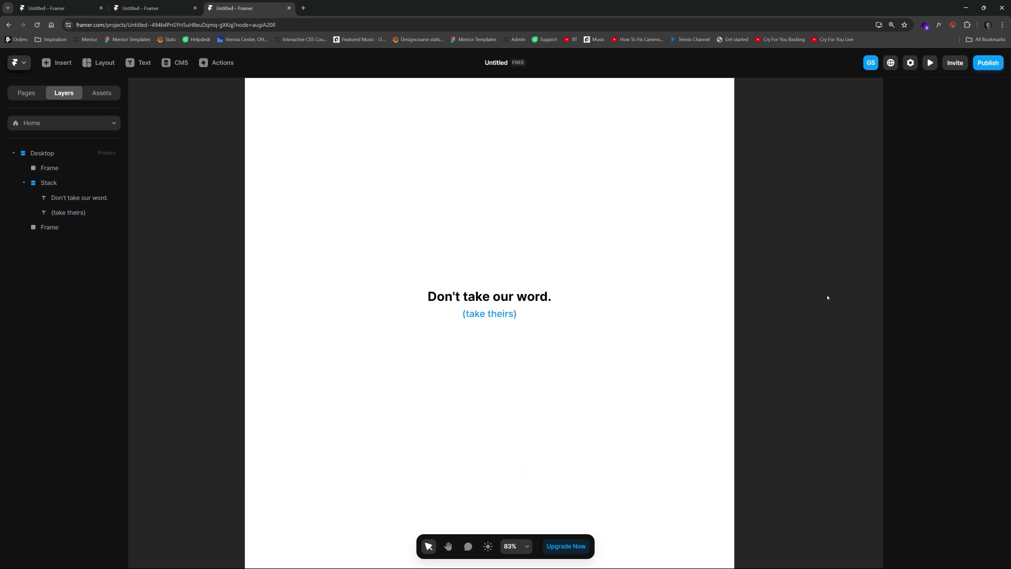
Wrap the "(take theirs)" text layer in its own frame inside the stack
left_click(498, 316)
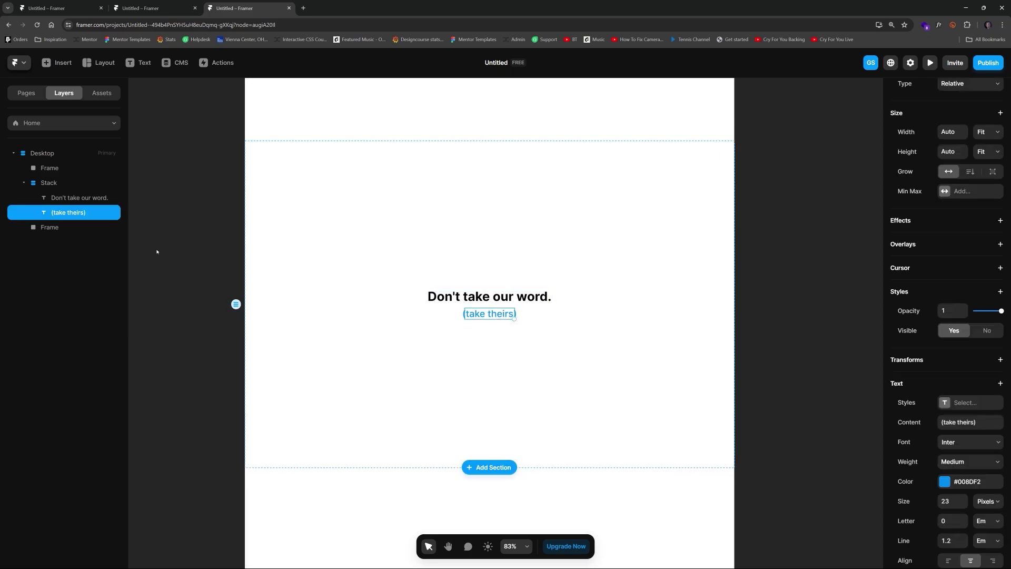
right_click(61, 215)
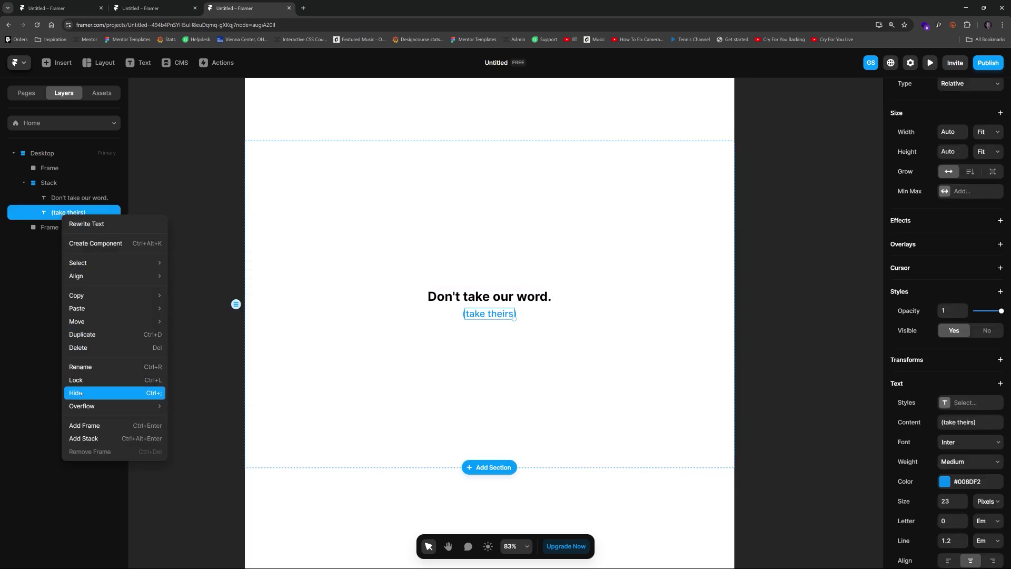
left_click(87, 425)
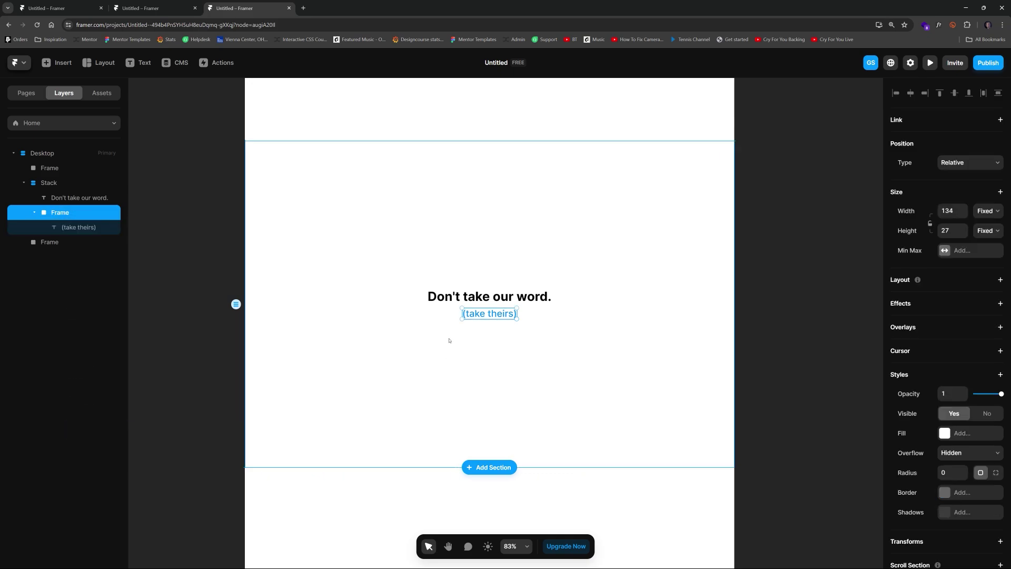
Add a Scroll Animation effect to the "(take theirs)" text inside its new frame
left_click(81, 232)
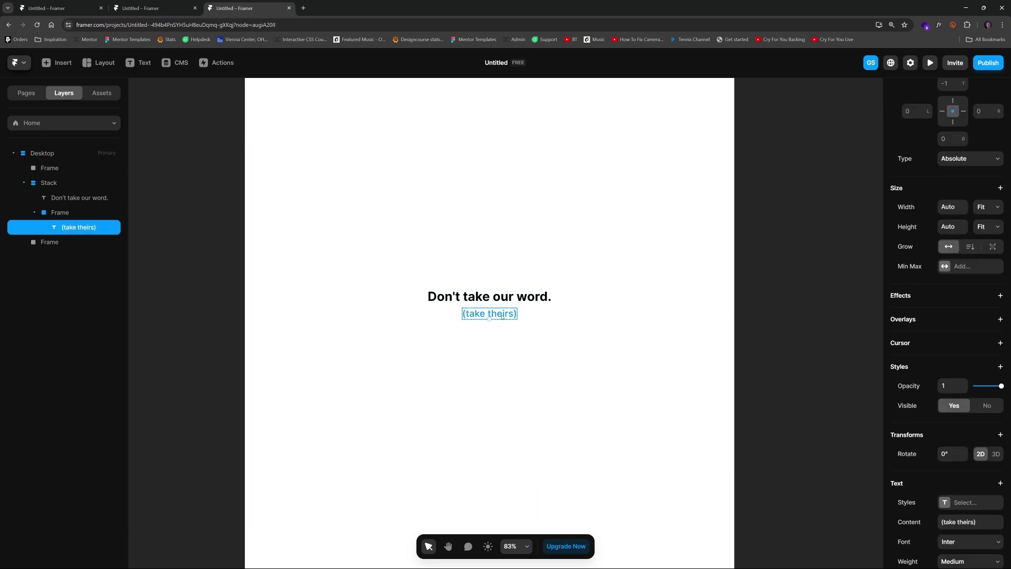
left_click(999, 296)
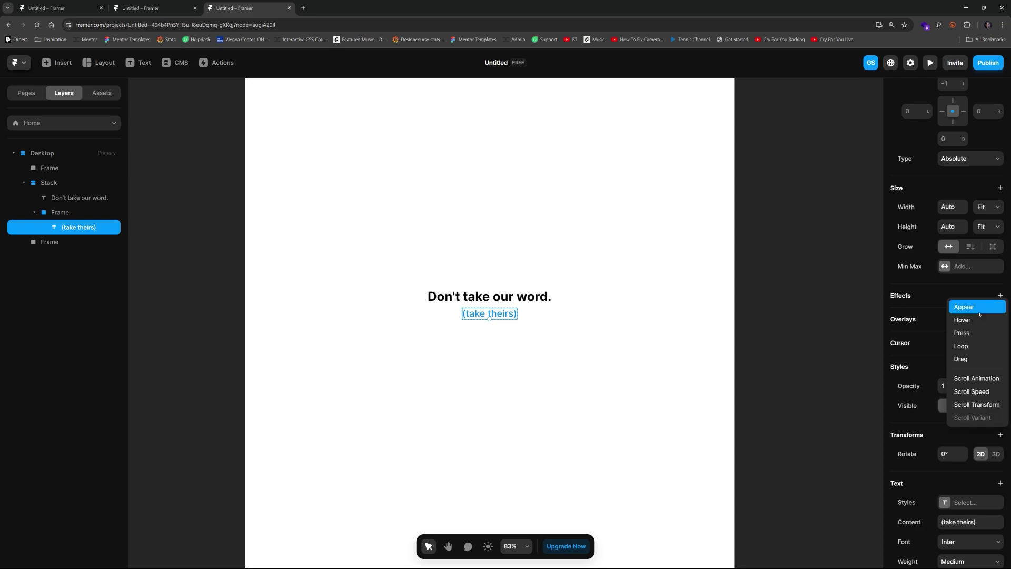
left_click(976, 378)
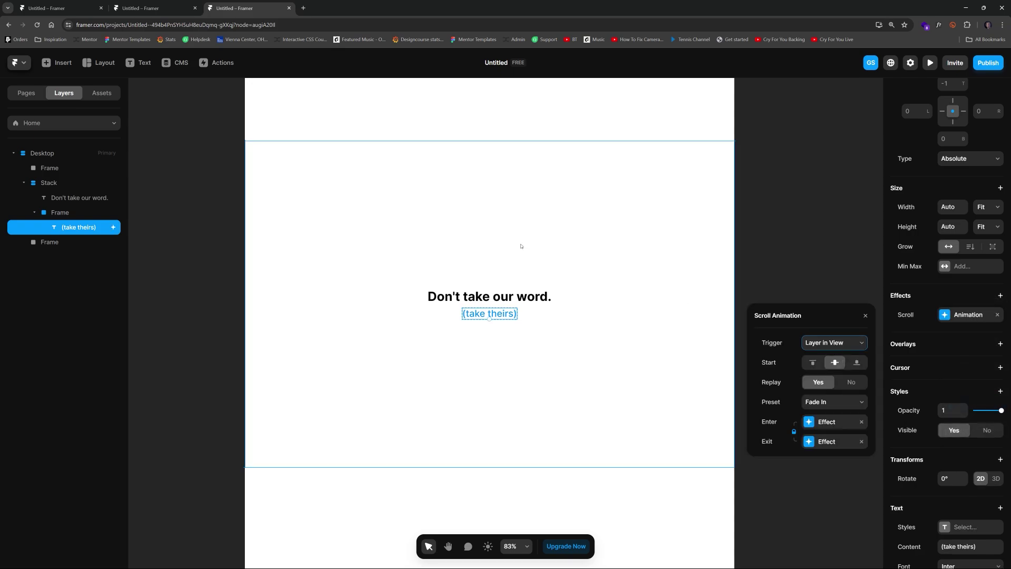
Make the full-height stack a scroll section named "main"
left_click(418, 213)
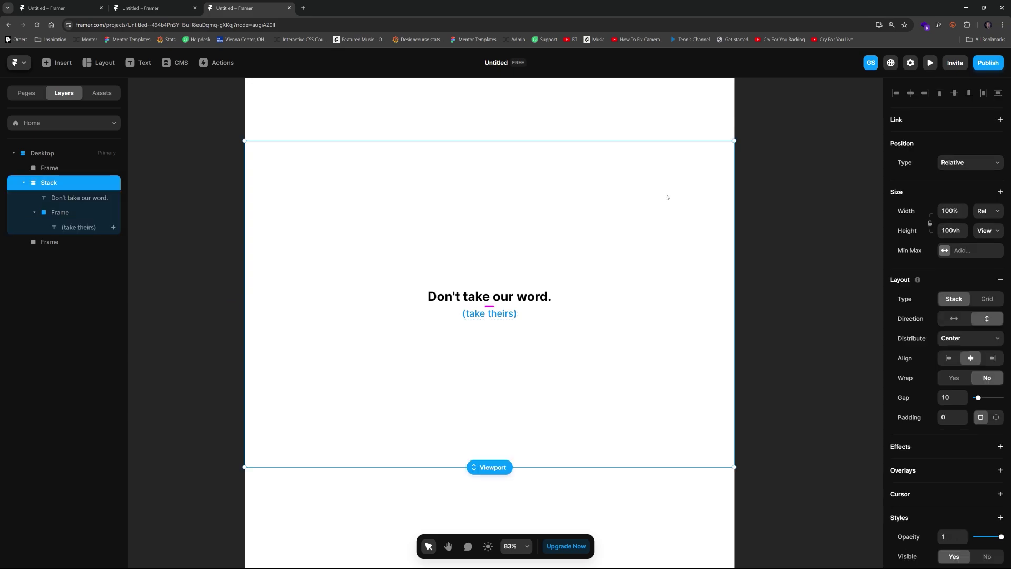
scroll(958, 461, "down", 4)
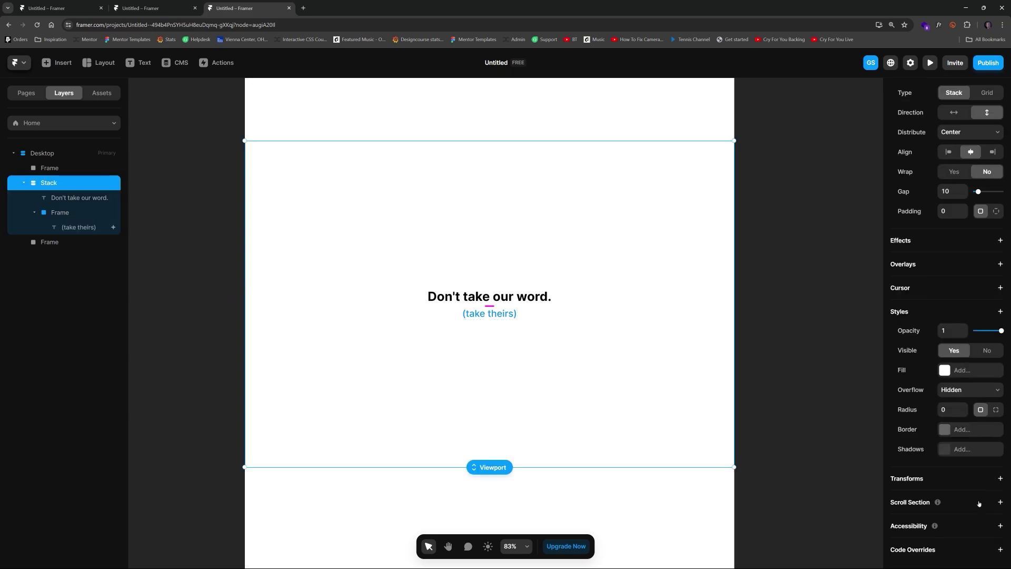
left_click(999, 501)
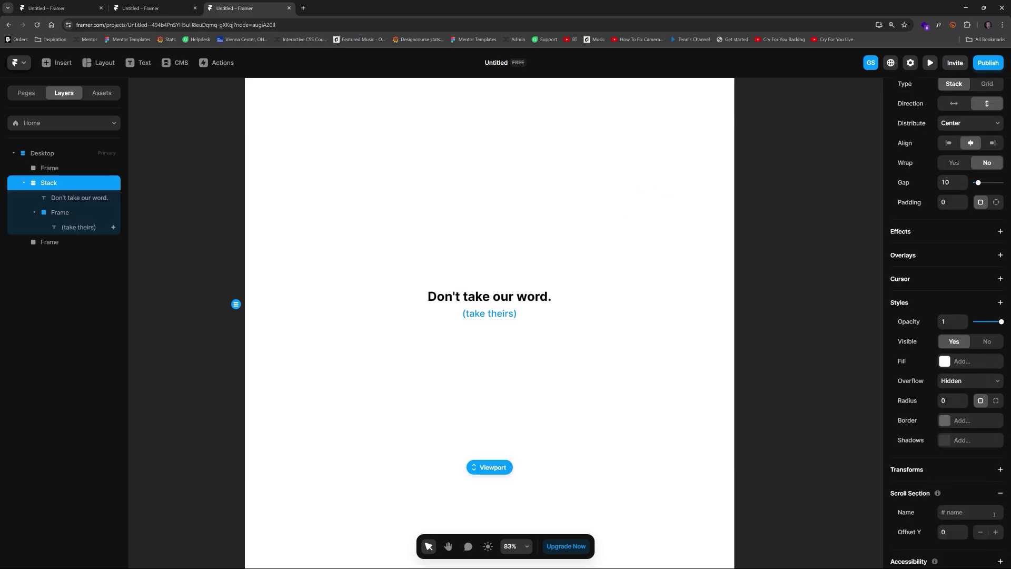
left_click(969, 475)
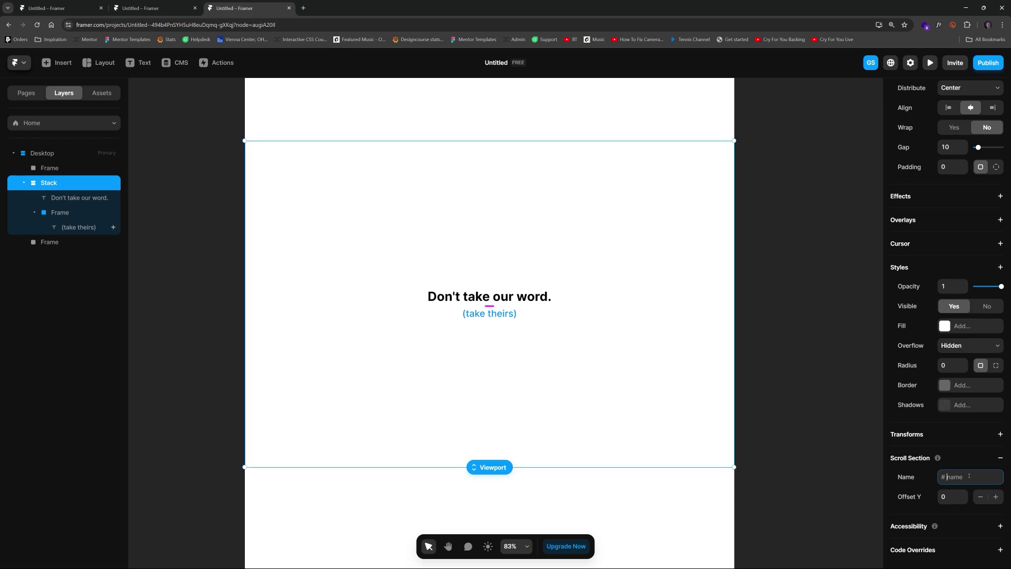
type("hero")
left_click(851, 418)
Trigger the "(take theirs)" scroll animation on Section in View, using section #main and the middle of the viewport
left_click(516, 313)
left_click(961, 314)
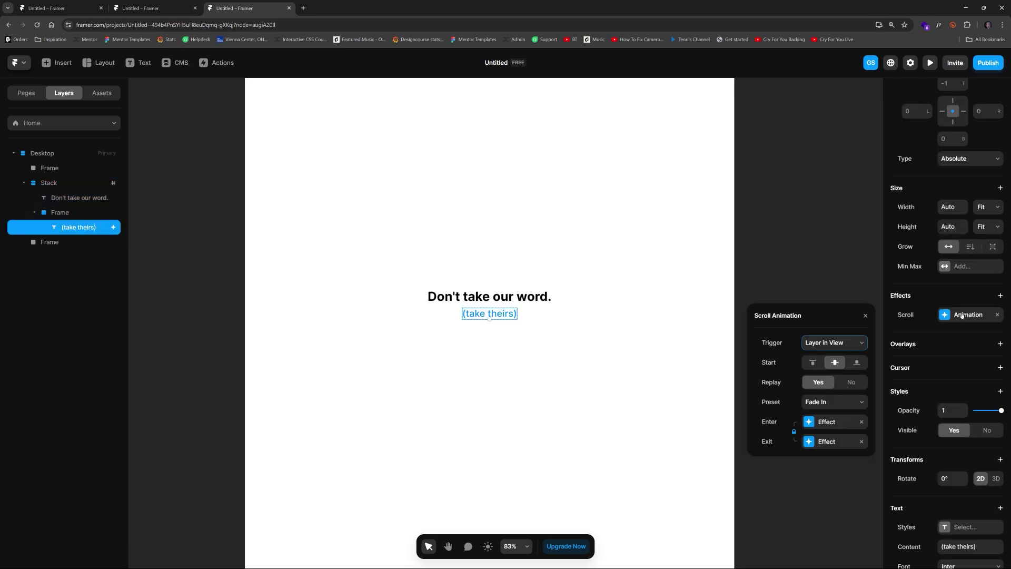
left_click(833, 342)
left_click(833, 375)
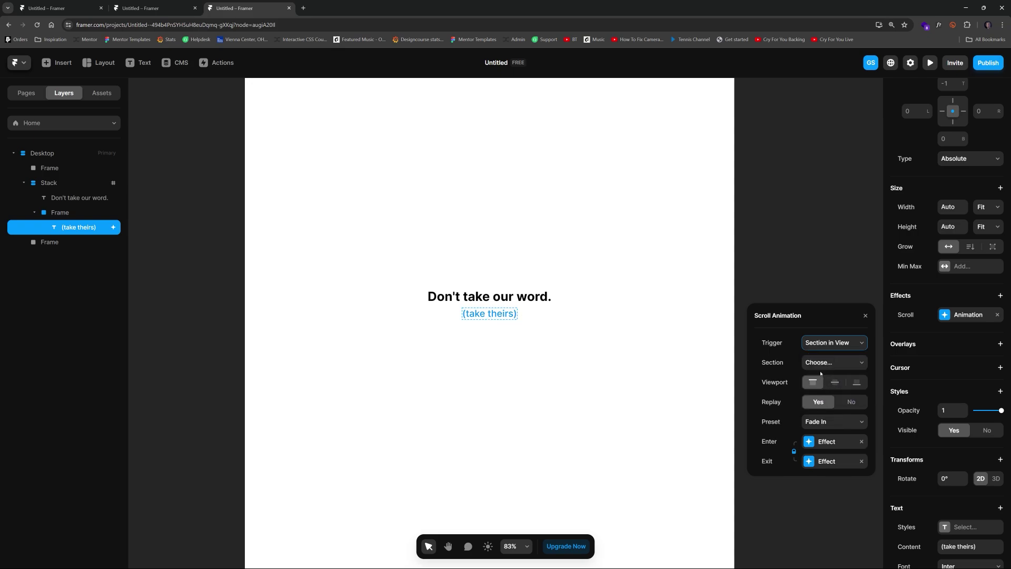
left_click(833, 362)
left_click(829, 381)
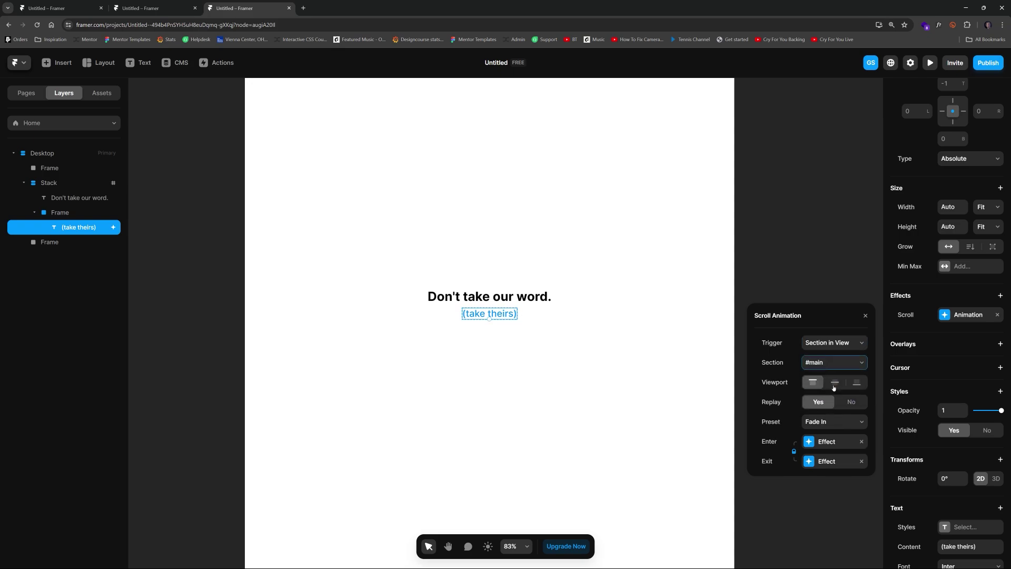
left_click(834, 383)
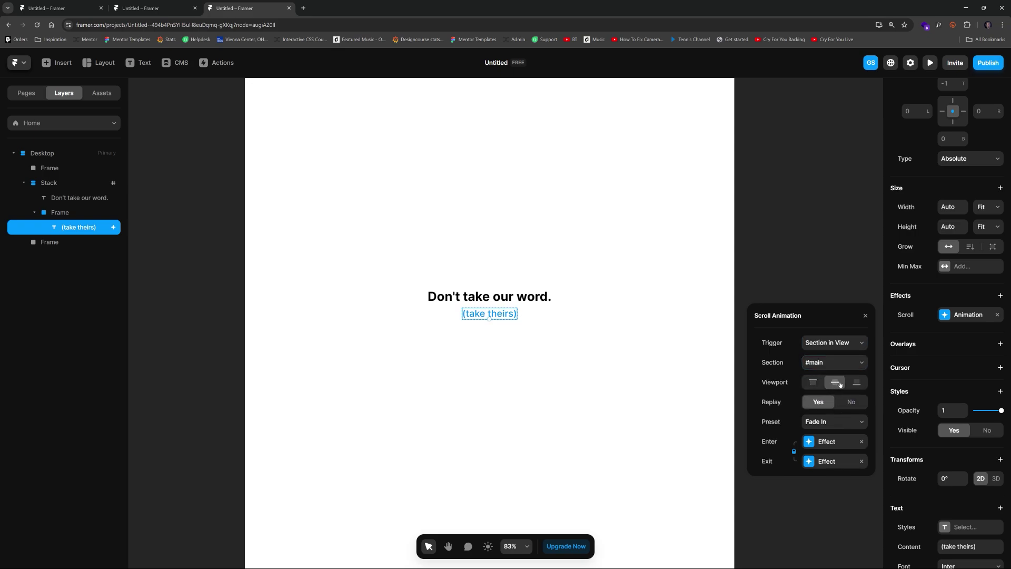
Apply the Slide In Bottom preset to the scroll animation and set its enter and exit vertical offset to 32
left_click(826, 422)
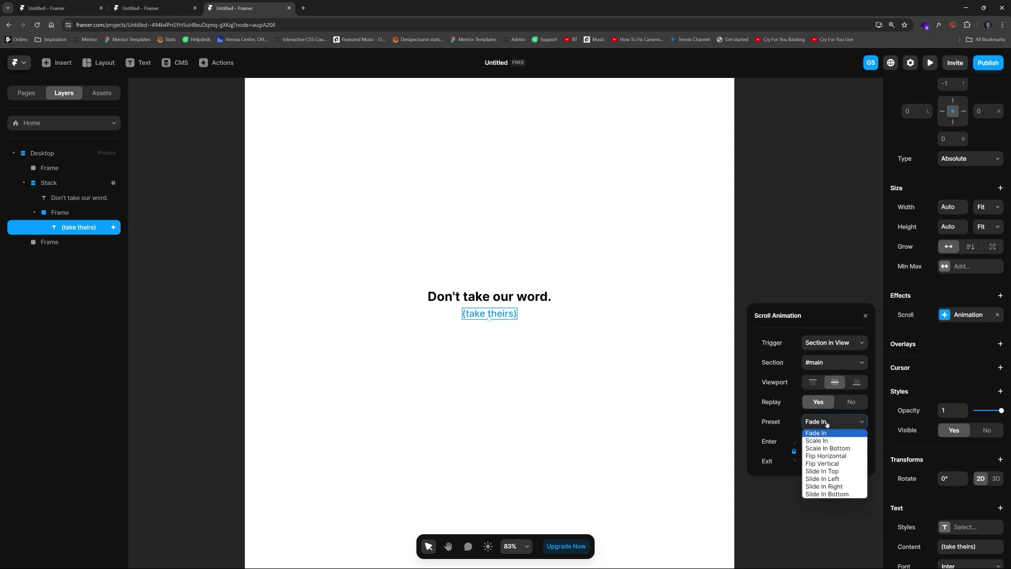
left_click(830, 484)
left_click(823, 442)
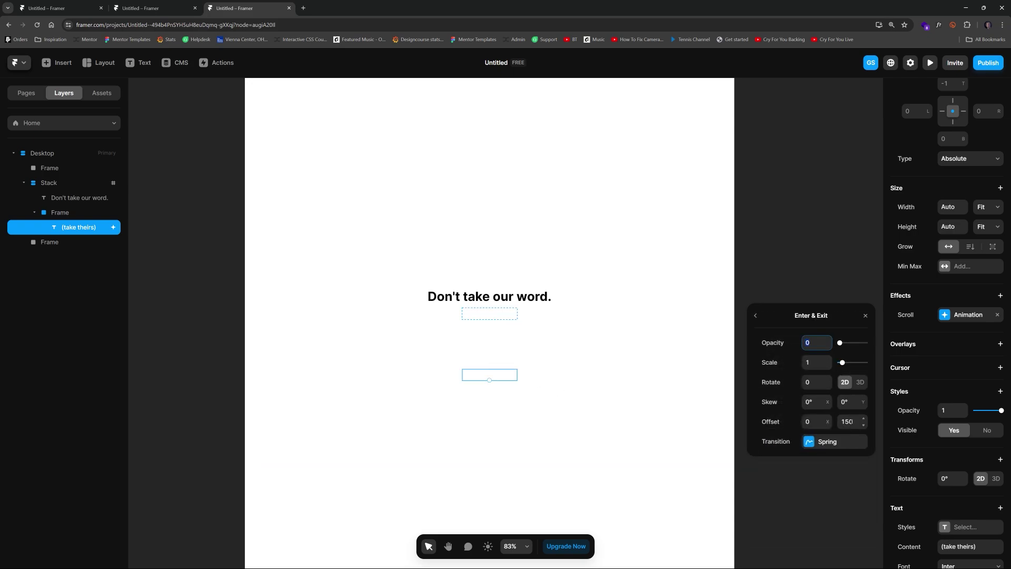
left_click(849, 420)
type("50")
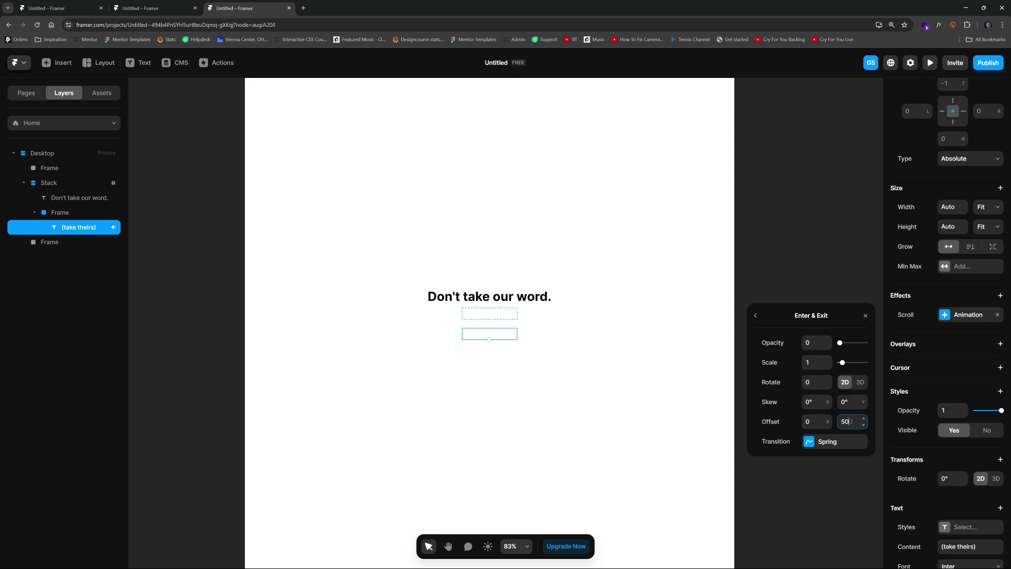
key("Up")
key("Down")
key("Down")
key("Down")
key("Down")
key("Down")
key("Down")
key("Down")
key("Down")
key("Down")
key("Down")
key("Down")
key("Down")
key("Down")
key("Down")
key("Down")
key("Down")
key("Down")
key("Down")
key("Down")
Preview the page, check how "(take theirs)" animates on scroll, and return to the canvas
left_click(930, 63)
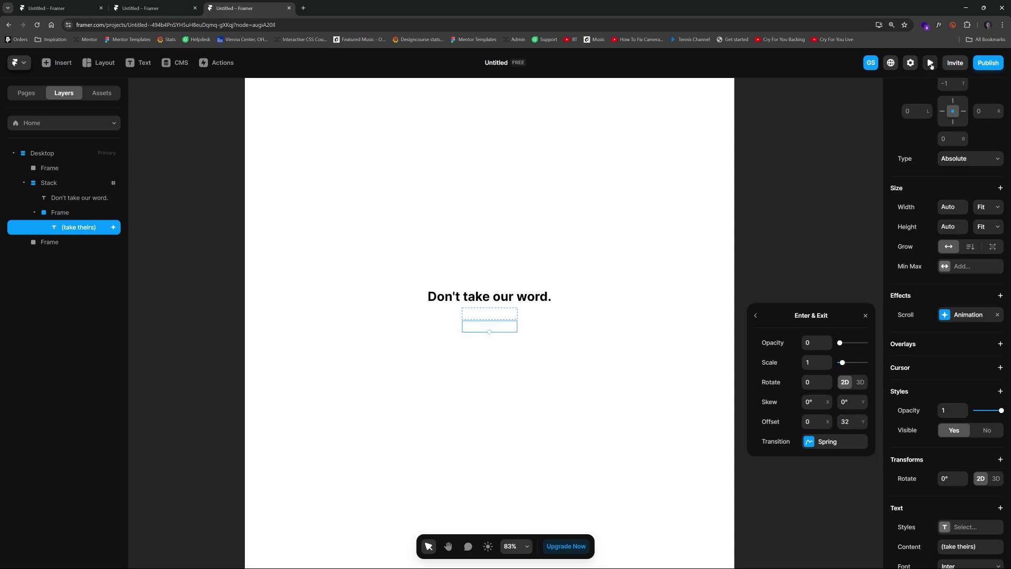
scroll(614, 262, "down", 8)
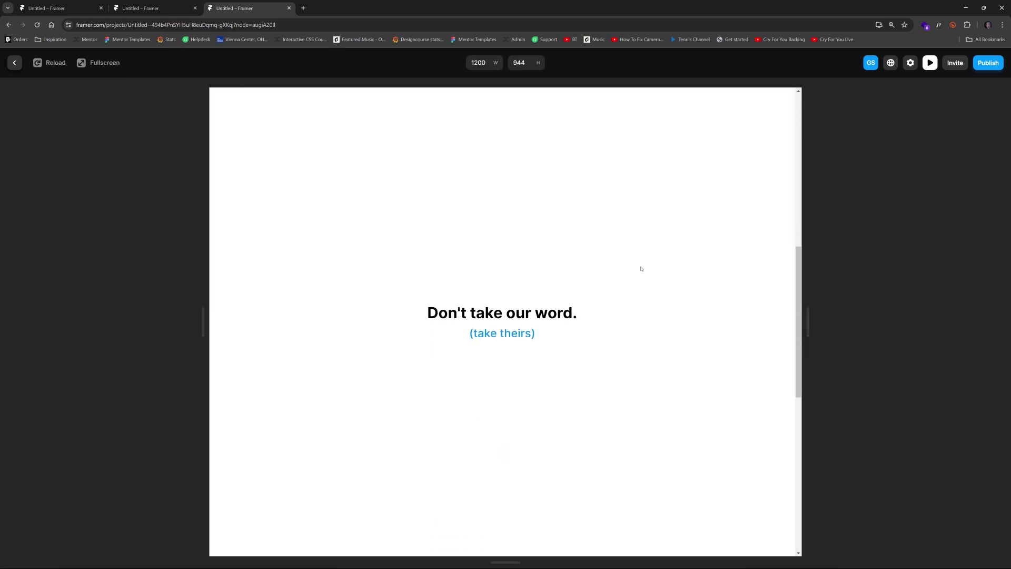
scroll(641, 268, "up", 8)
scroll(643, 269, "down", 4)
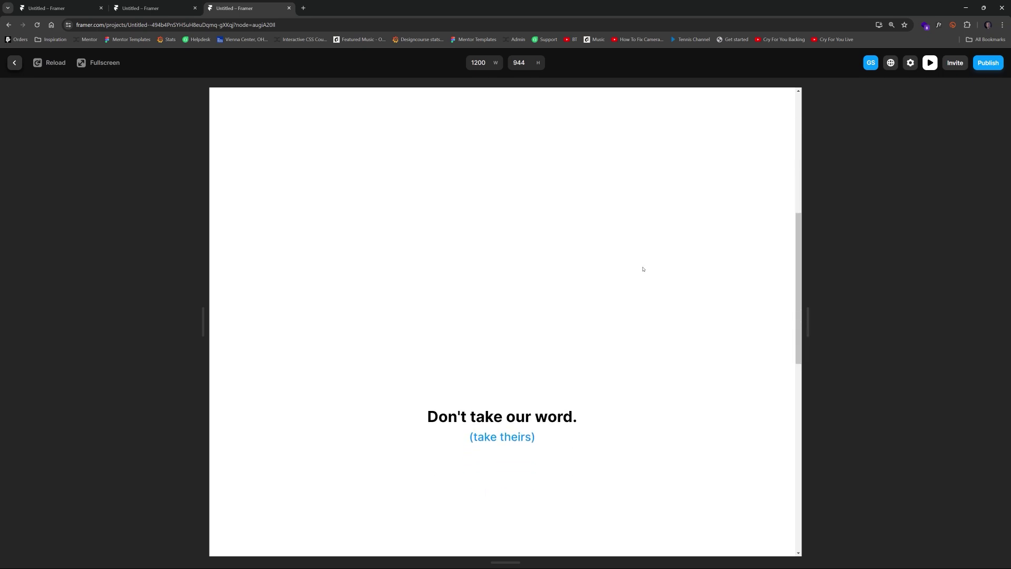
left_click(14, 62)
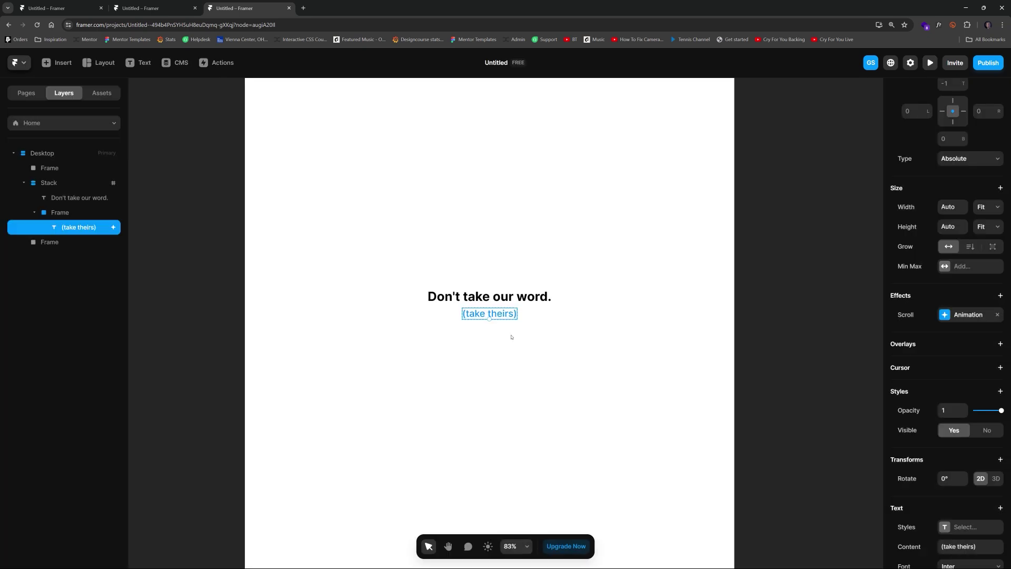
Review the scroll animation's settings, then preview the page again, scrolling back and forth past the text section
left_click(955, 317)
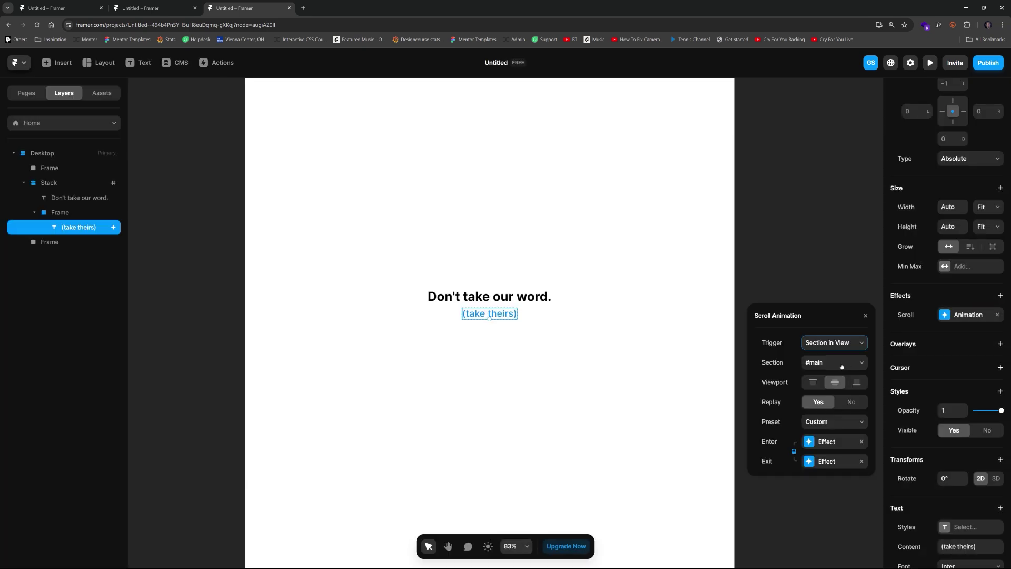
left_click(929, 62)
scroll(564, 339, "down", 10)
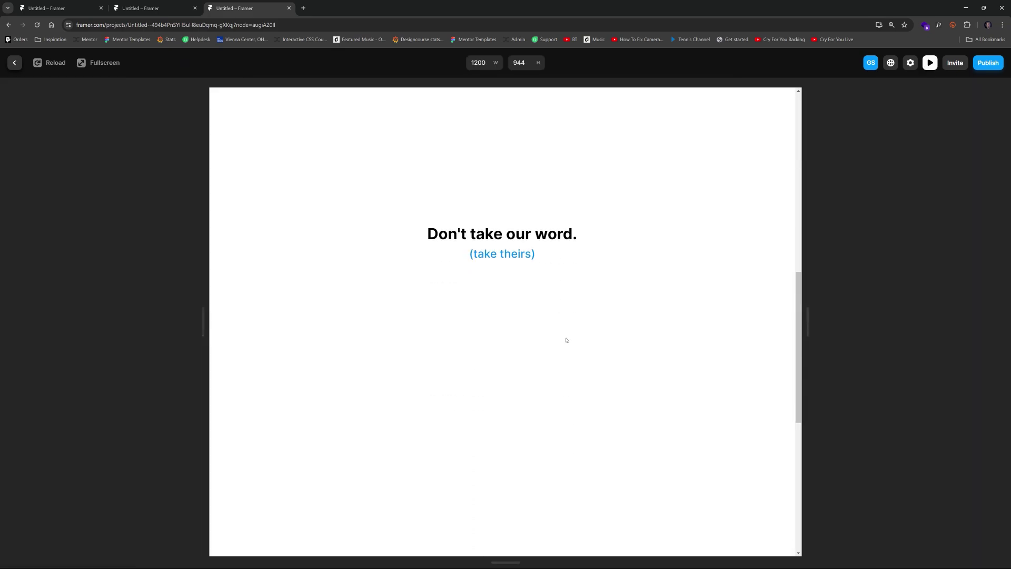
scroll(567, 339, "up", 4)
scroll(568, 338, "down", 4)
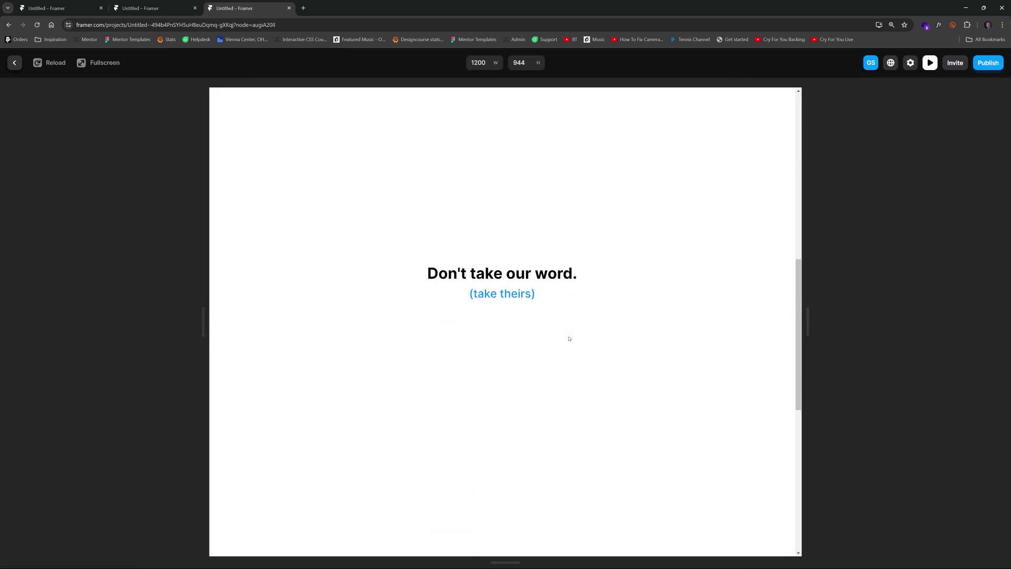
scroll(524, 300, "up", 2)
scroll(526, 302, "down", 3)
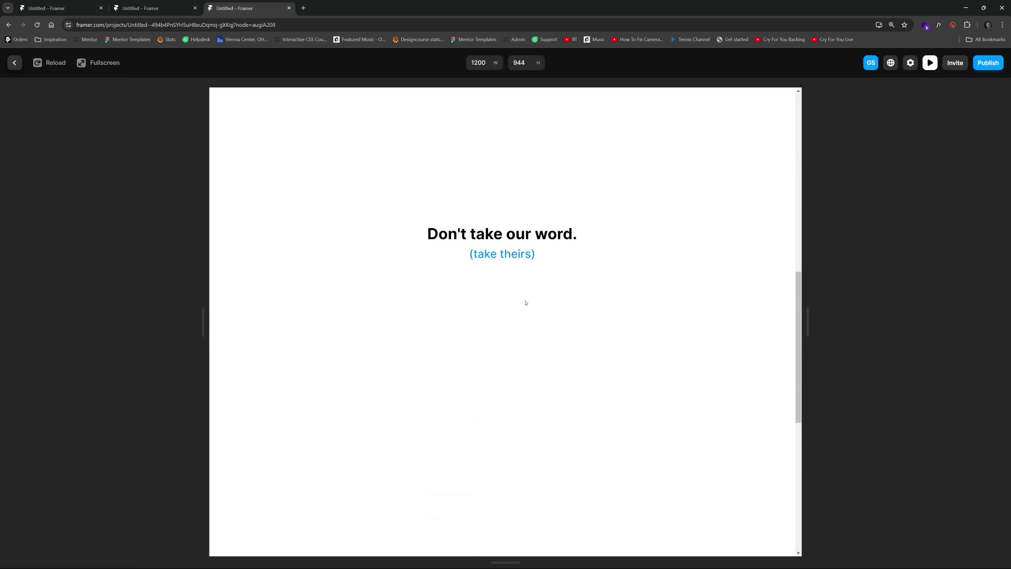
scroll(526, 302, "up", 2)
scroll(526, 300, "down", 1)
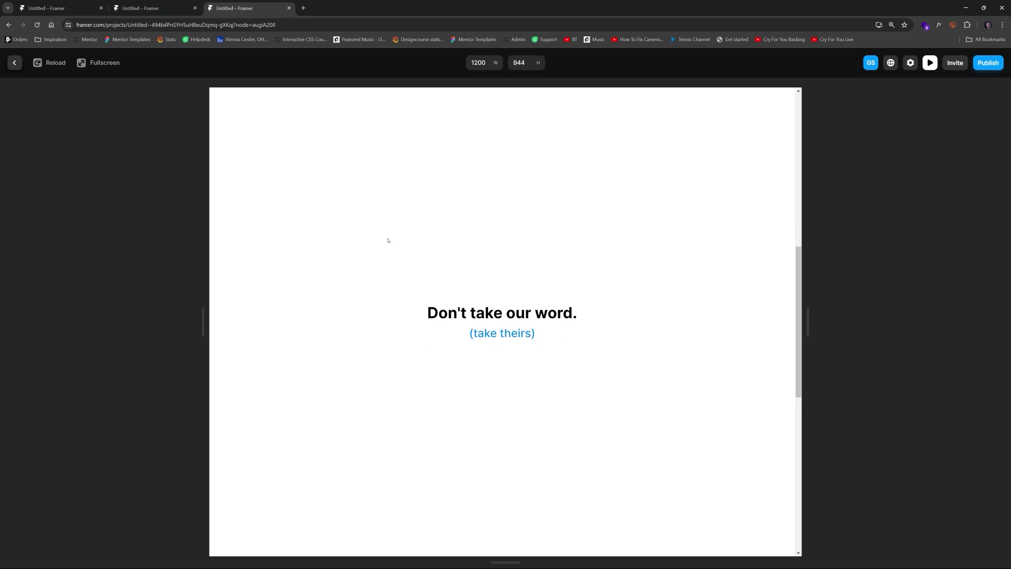
left_click(15, 63)
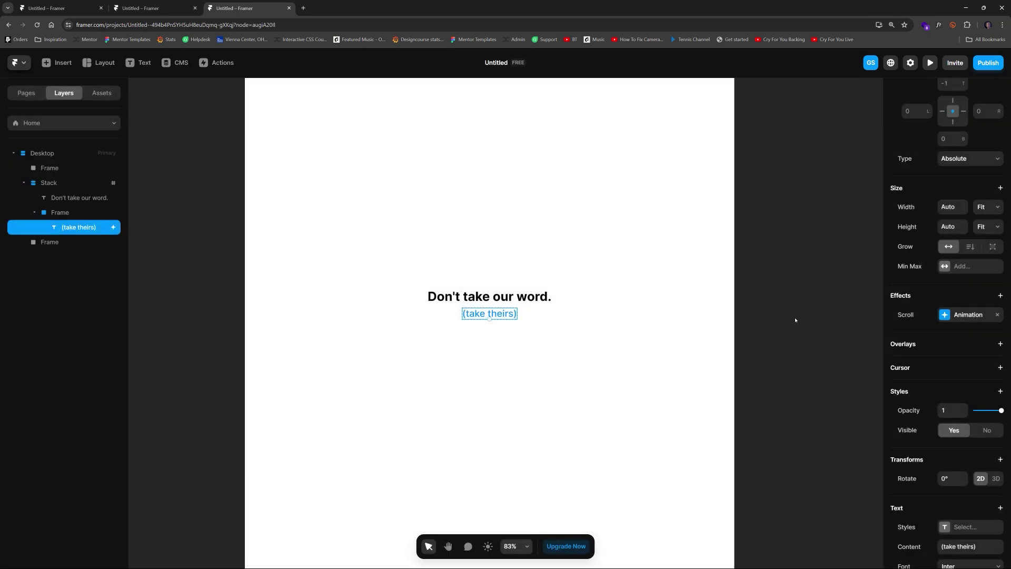
Search the insertable elements for "ticker" and place a Ticker component on the canvas beside the page
left_click(207, 251)
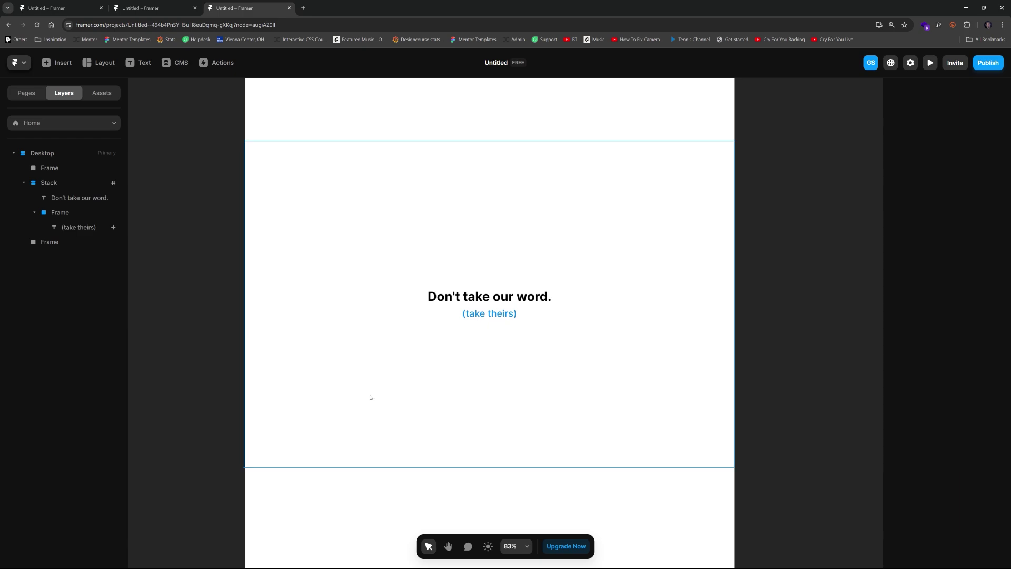
left_click(58, 63)
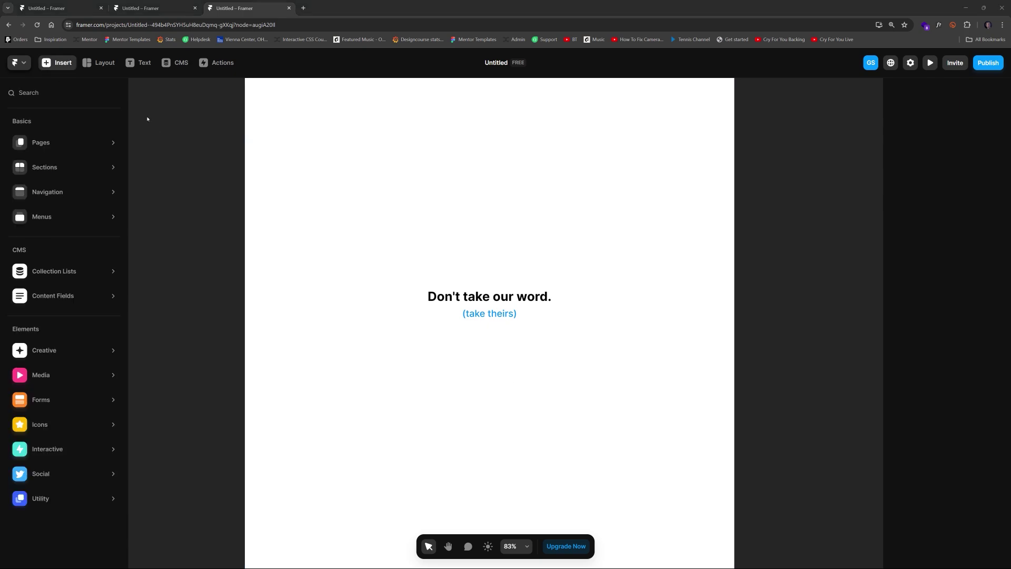
left_click(35, 94)
type("tic")
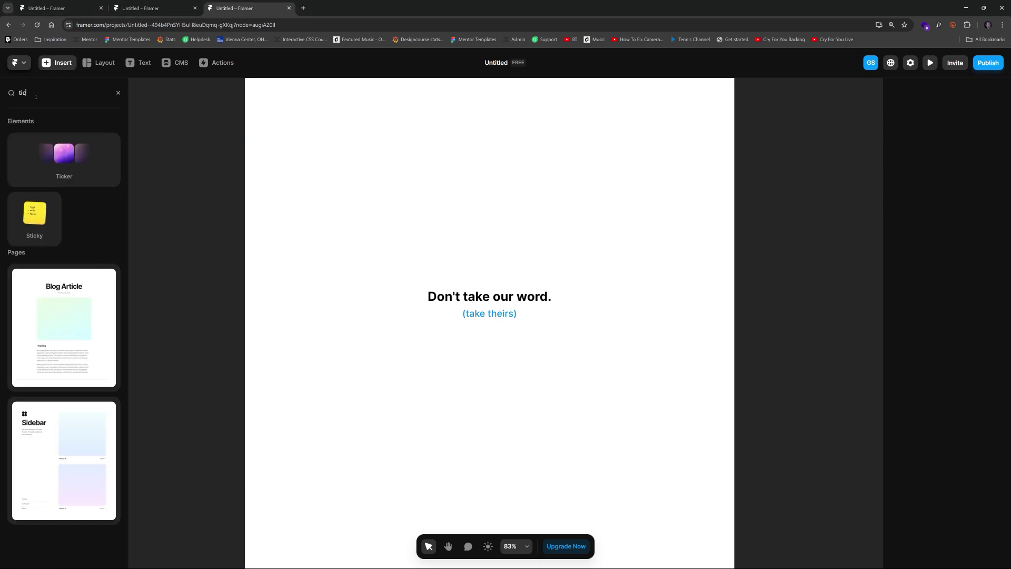
type("ker")
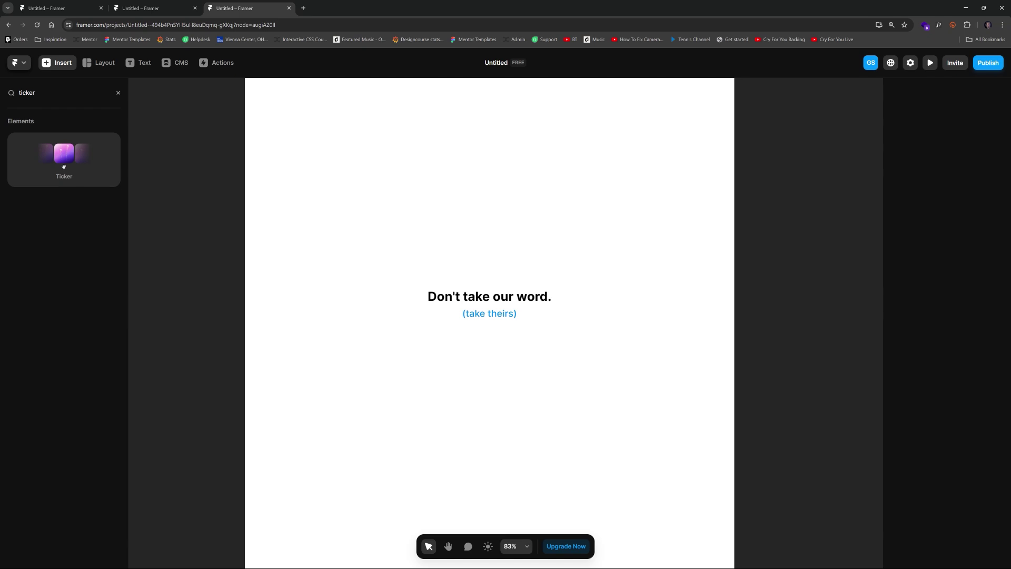
left_click_drag(64, 166, 207, 293)
Move the Ticker into the stack, directly below the "(take theirs)" frame
scroll(226, 306, "down", 3)
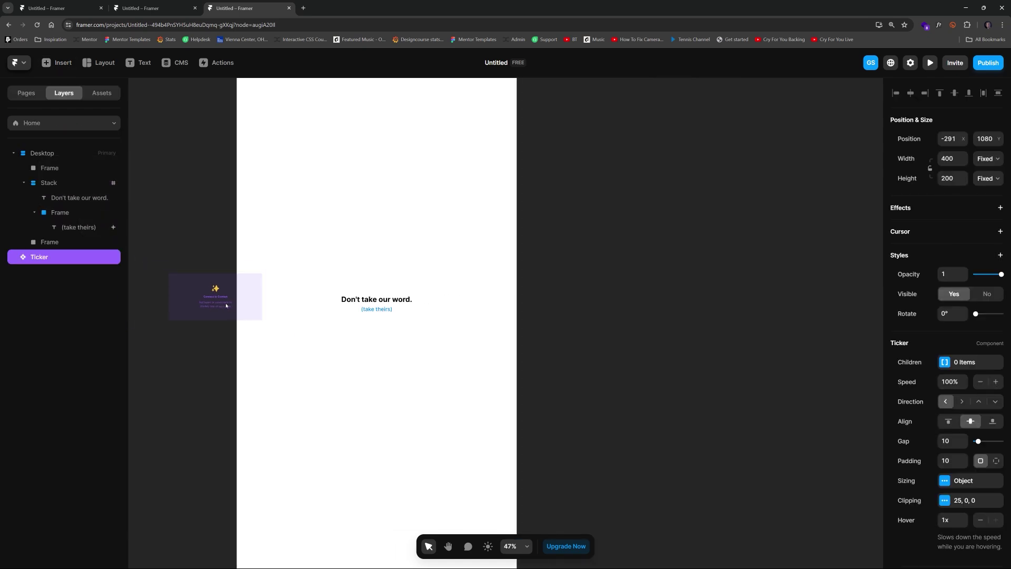
scroll(226, 305, "left", 5)
left_click_drag(348, 295, 496, 341)
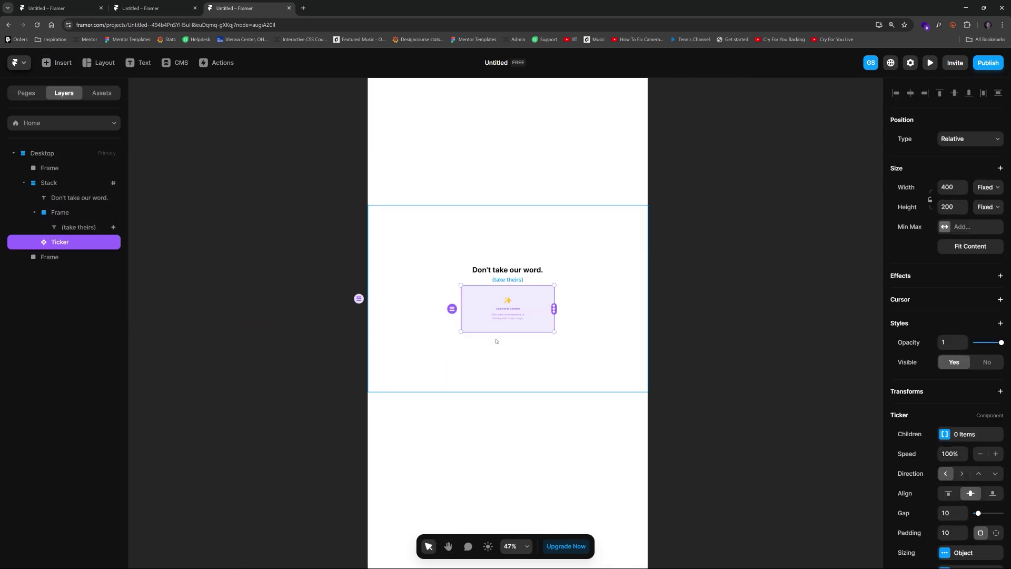
Set the Ticker's width to 100% and resize its height to 356
scroll(609, 324, "up", 5)
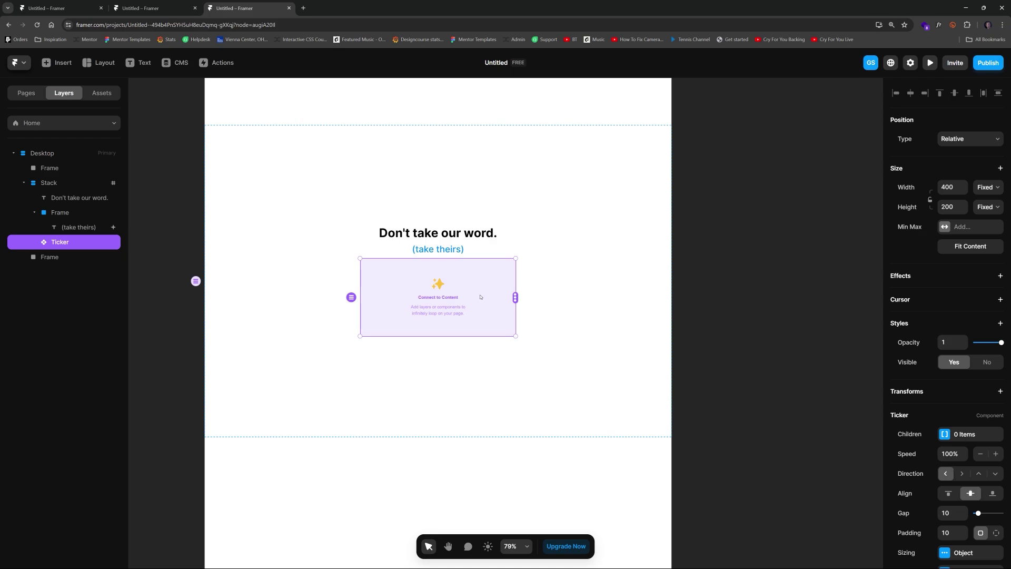
left_click(947, 187)
type("100%")
key("Return")
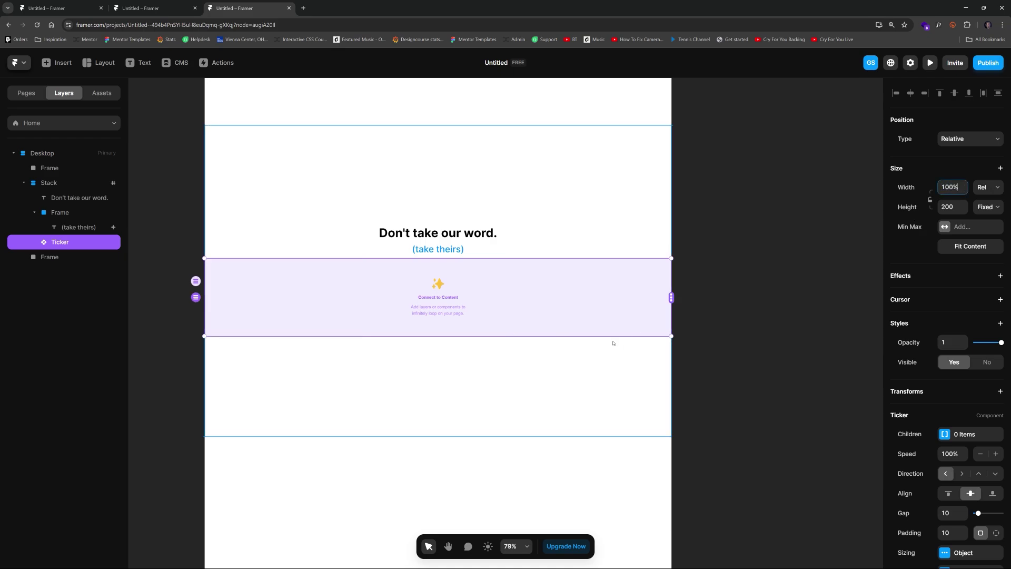
left_click_drag(605, 336, 603, 394)
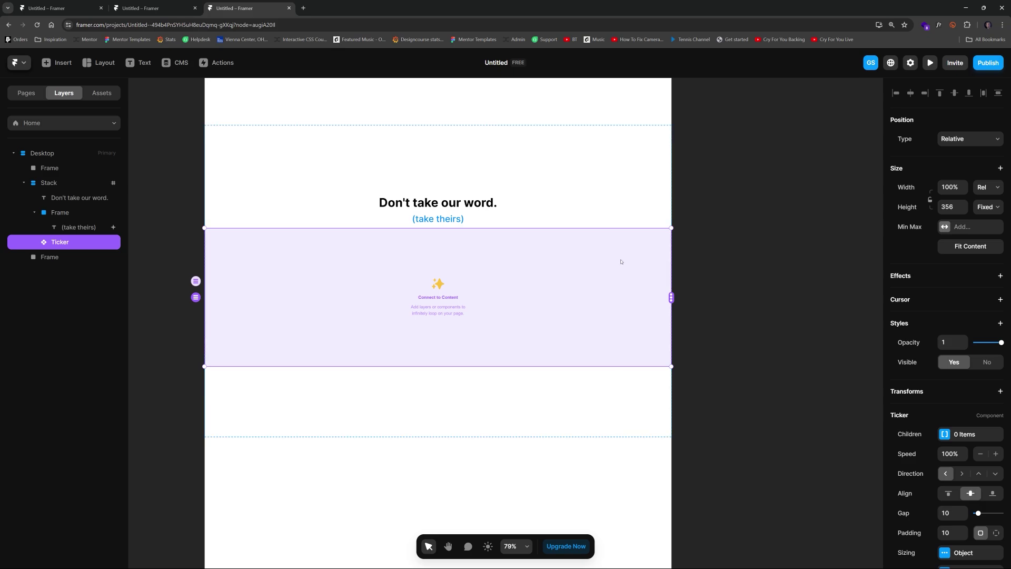
left_click(508, 193)
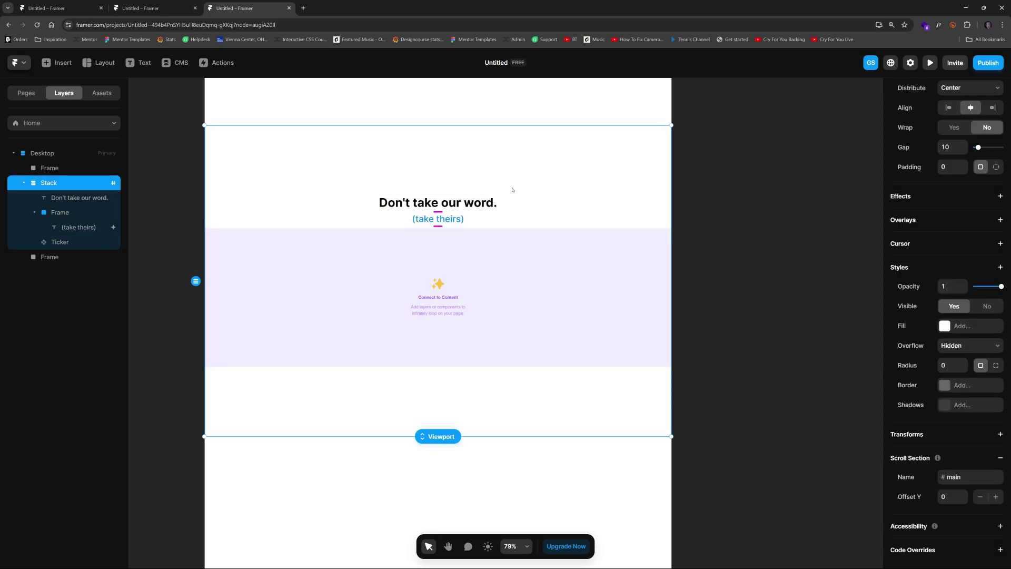
left_click(440, 204)
left_click(438, 219, "shift")
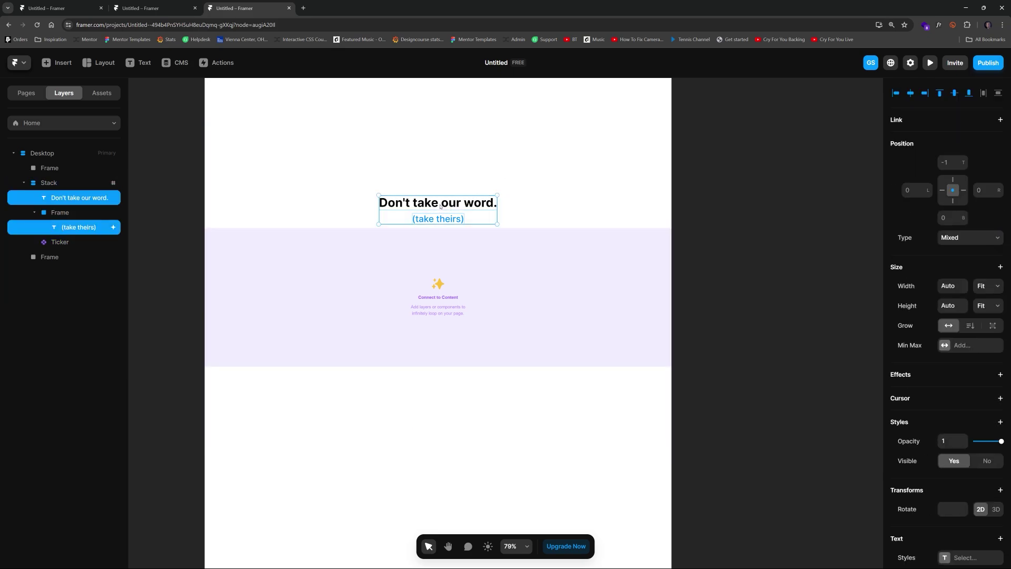
right_click(440, 206)
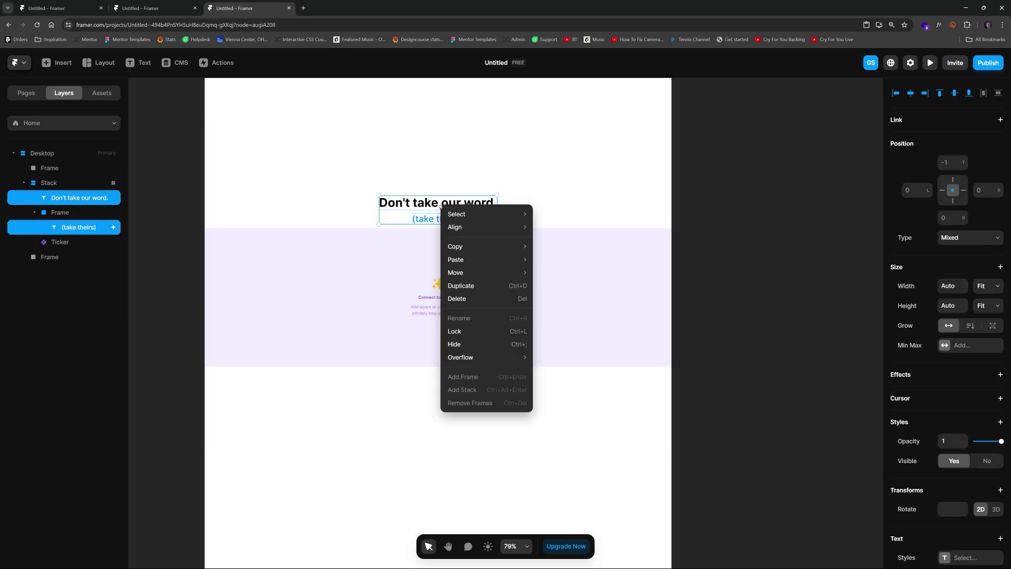
key("Escape")
left_click(79, 227, "shift")
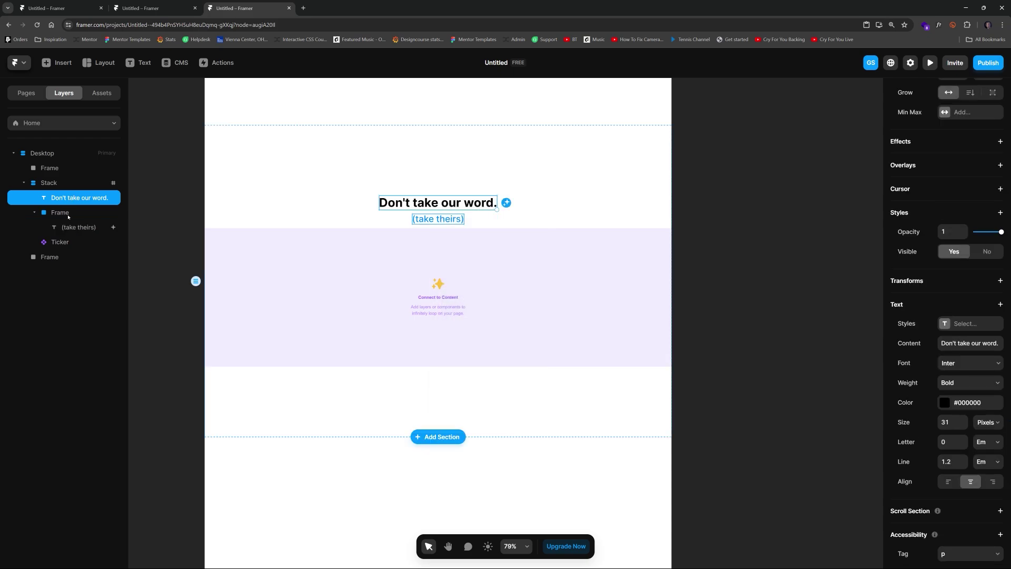
Wrap the "Don't take our word." heading and the "(take theirs)" frame together in a new frame
left_click(68, 215)
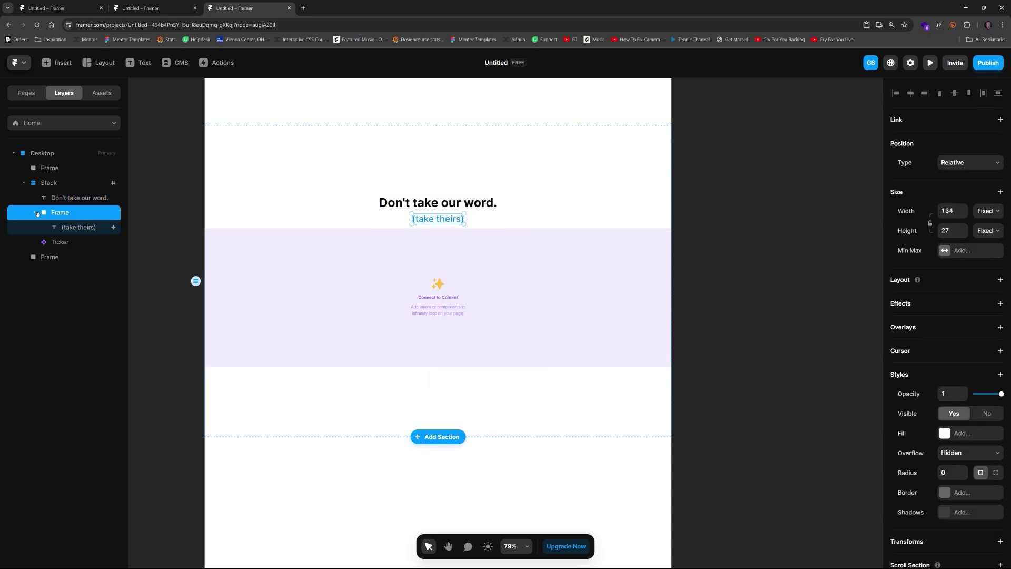
left_click(35, 212)
left_click(74, 198, "shift")
right_click(89, 199)
mouse_move(115, 354)
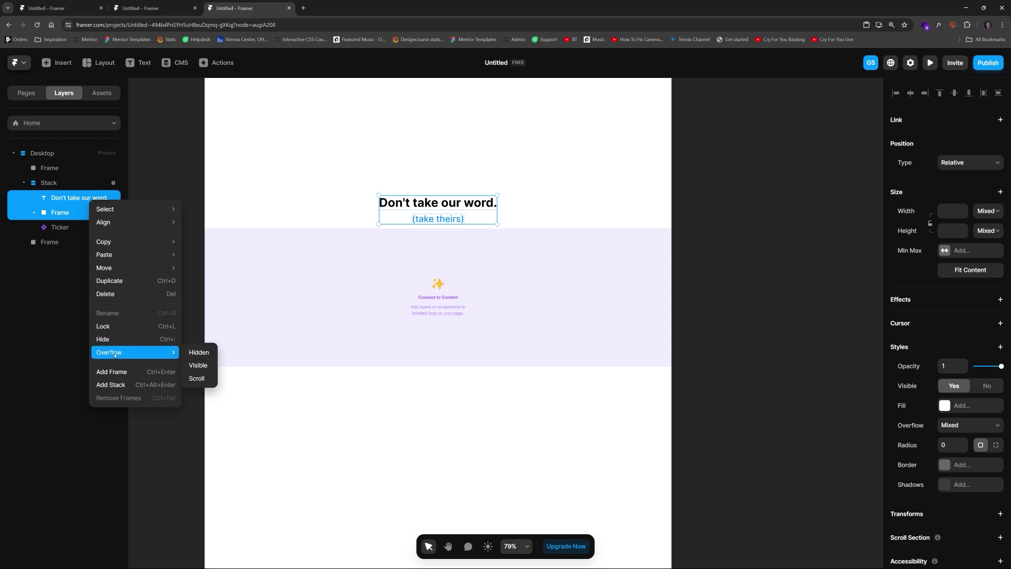
left_click(111, 372)
Increase the stack's gap between the text frame and the Ticker
left_click(466, 186)
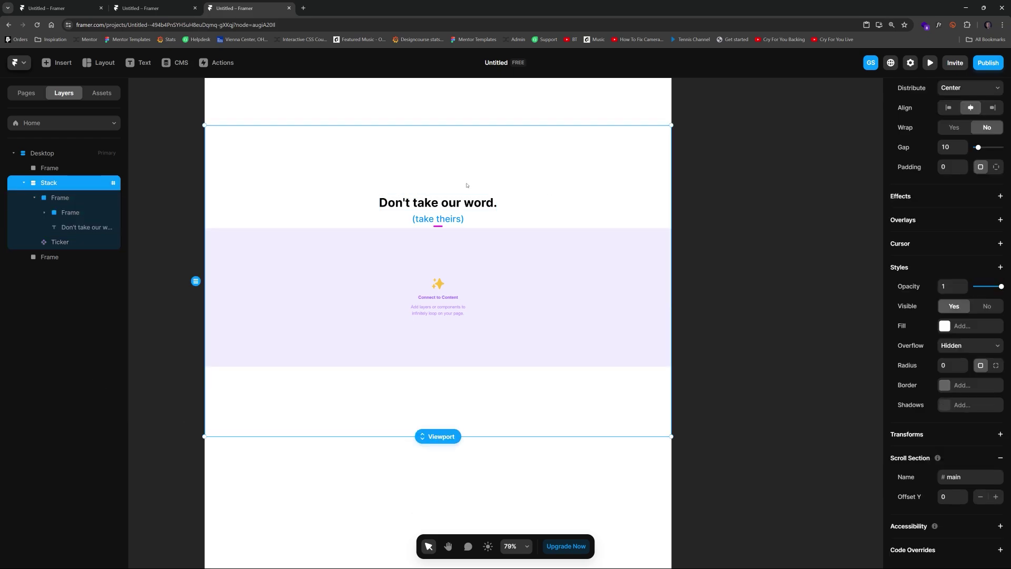
left_click_drag(437, 227, 442, 238)
left_click(743, 212)
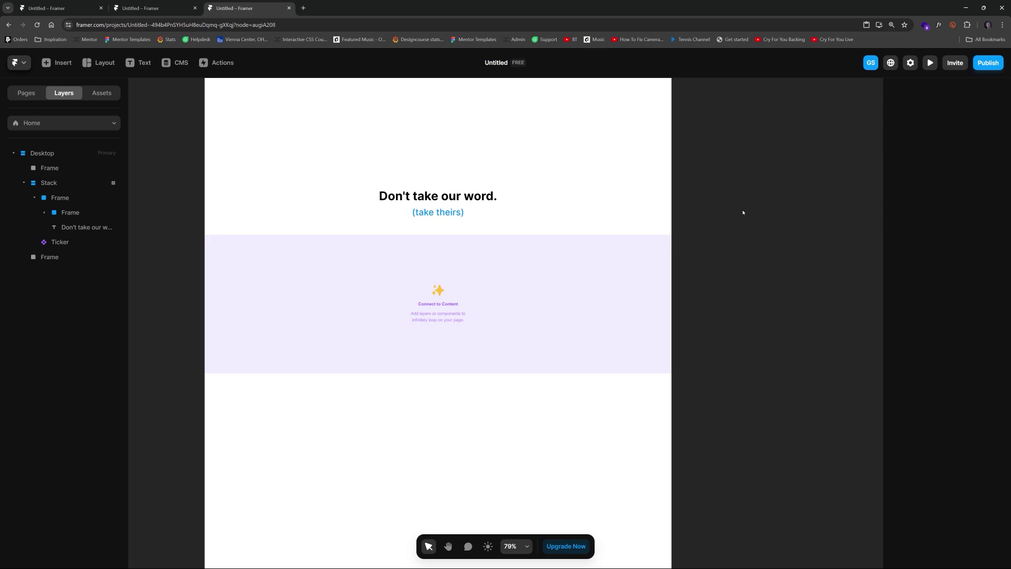
Examine the Ticker's placeholder message and its component settings
left_click(560, 300)
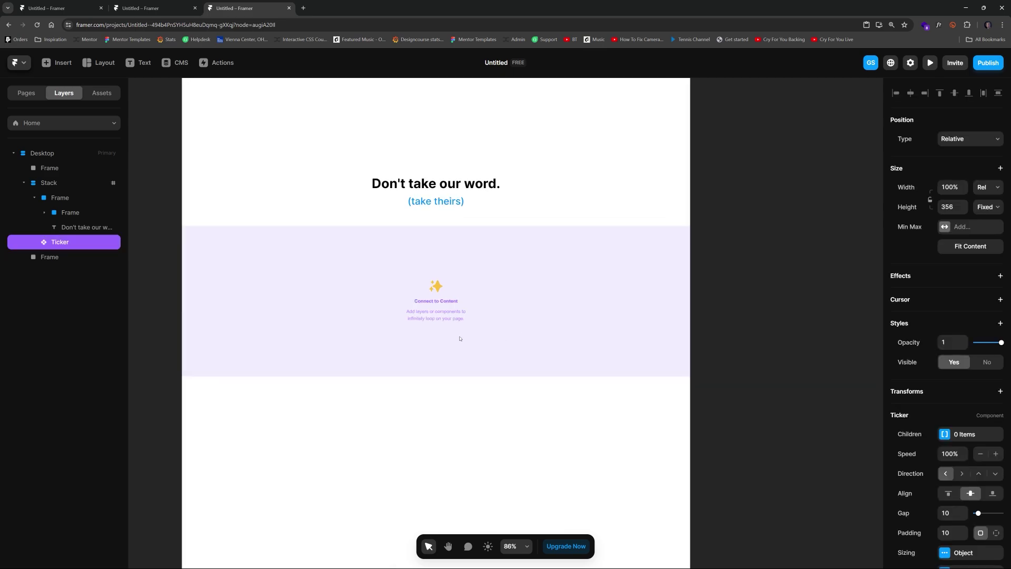
scroll(449, 332, "up", 5)
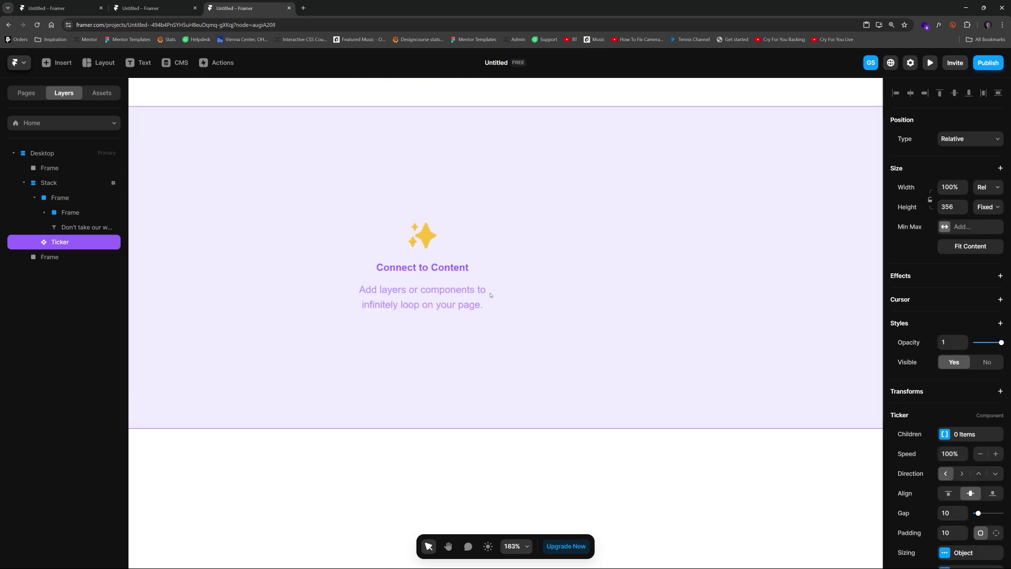
scroll(423, 306, "down", 5)
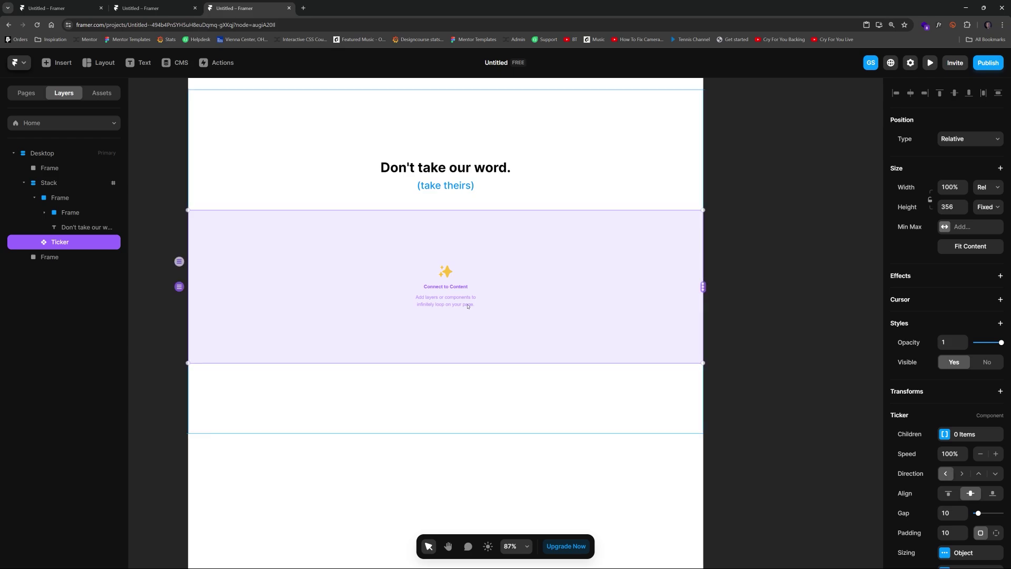
scroll(611, 291, "up", 4)
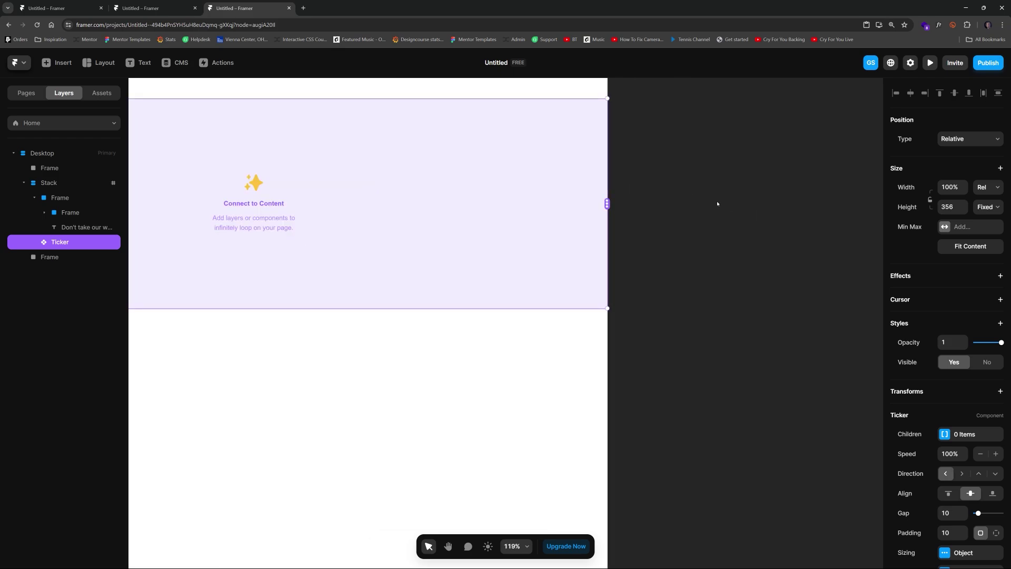
scroll(684, 211, "down", 4)
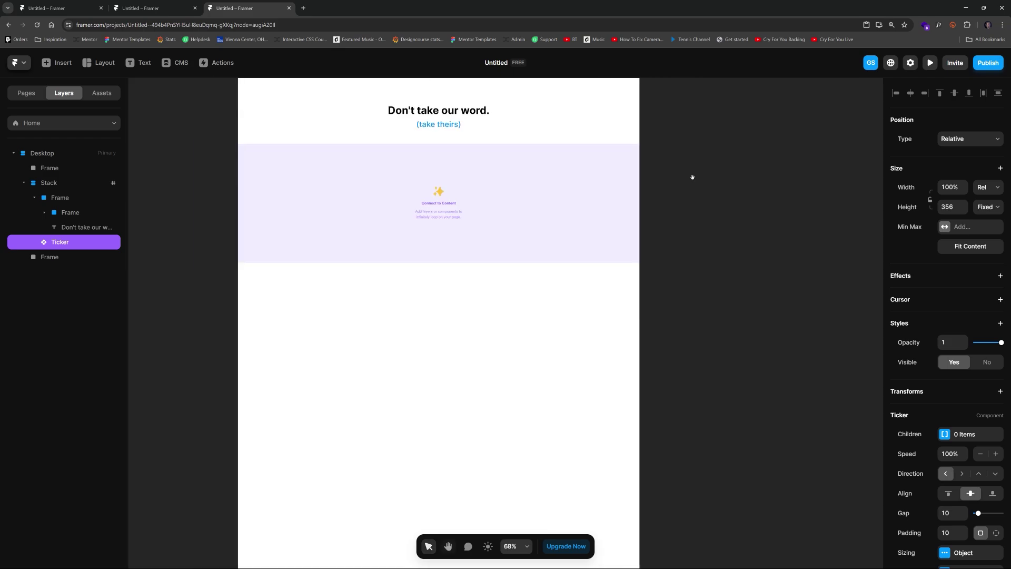
left_click(688, 238)
Add a stack layout to the empty full-height frame below the Ticker section
scroll(713, 239, "down", 1)
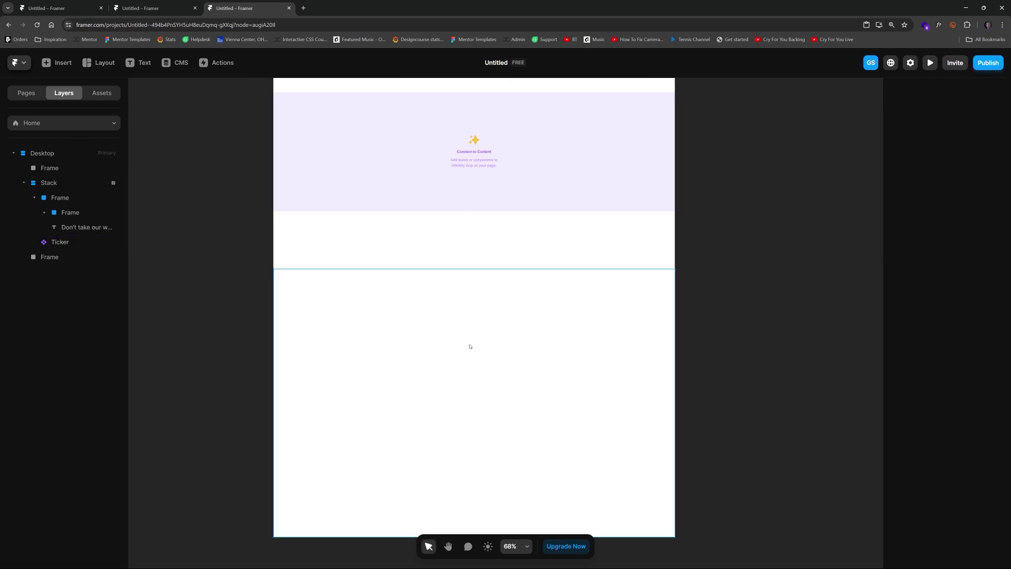
scroll(710, 356, "down", 2)
left_click(524, 283)
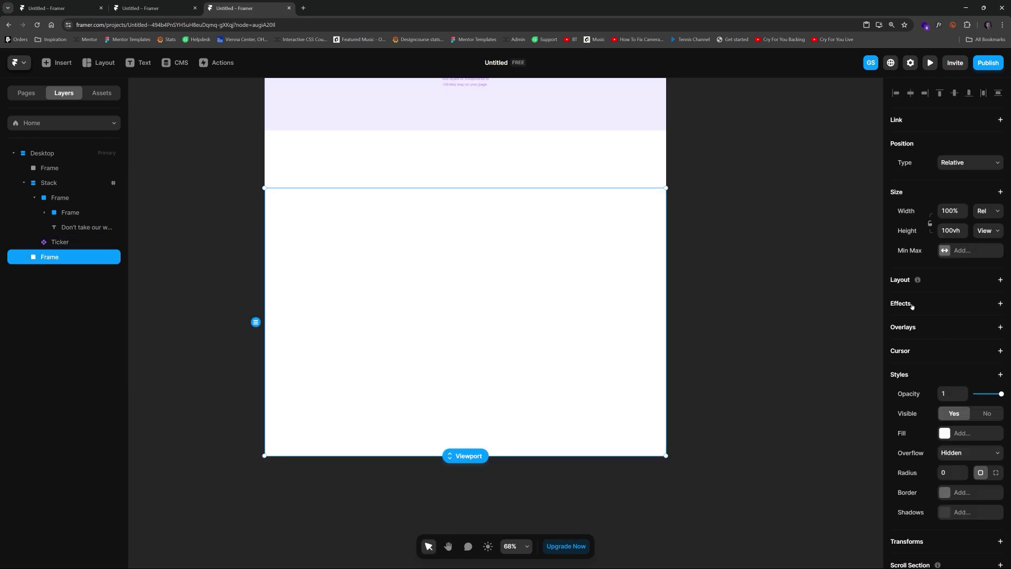
left_click(999, 280)
Draw a card frame about 298 by 341 inside the empty bottom stack
scroll(446, 331, "up", 2)
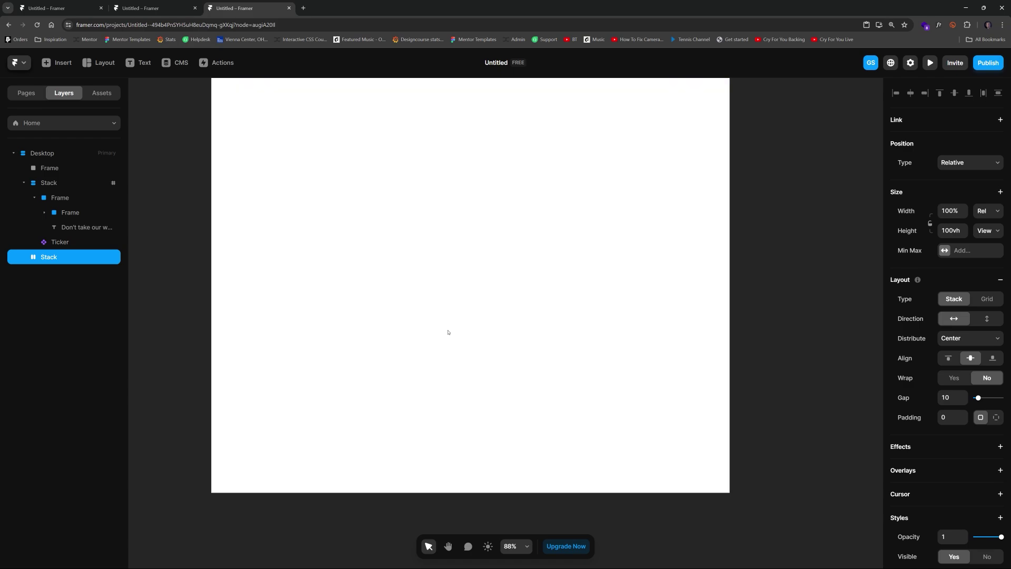
key("f")
left_click_drag(408, 239, 536, 386)
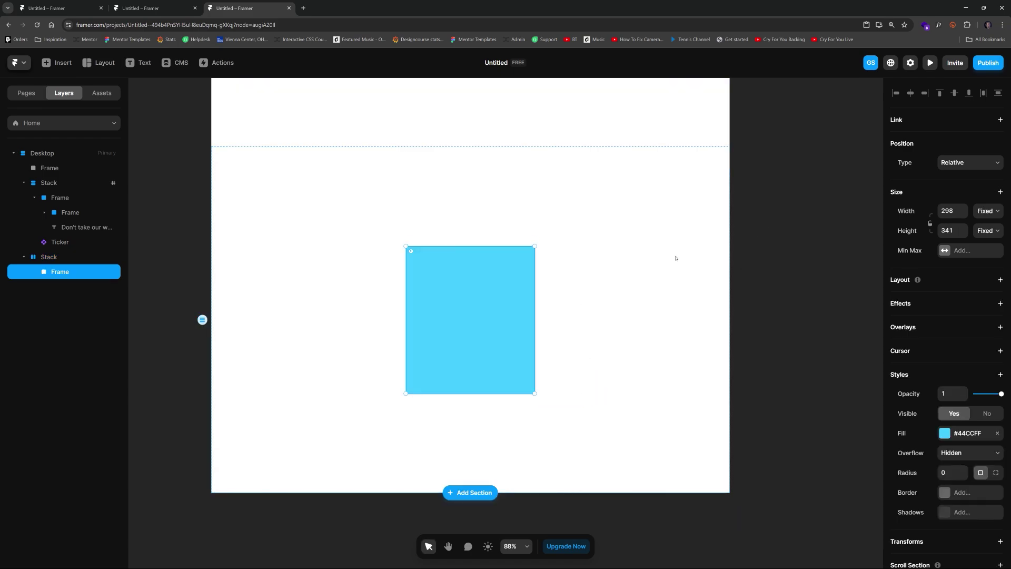
left_click_drag(483, 312, 515, 283)
Give the card frame a corner radius of 10 and a white #FFFFFF fill
left_click(951, 472)
type("10")
left_click(968, 433)
left_click_drag(789, 421, 791, 334)
Add an outside box shadow to the card and set its color to #52A8FF at 100% opacity
scroll(935, 448, "down", 1)
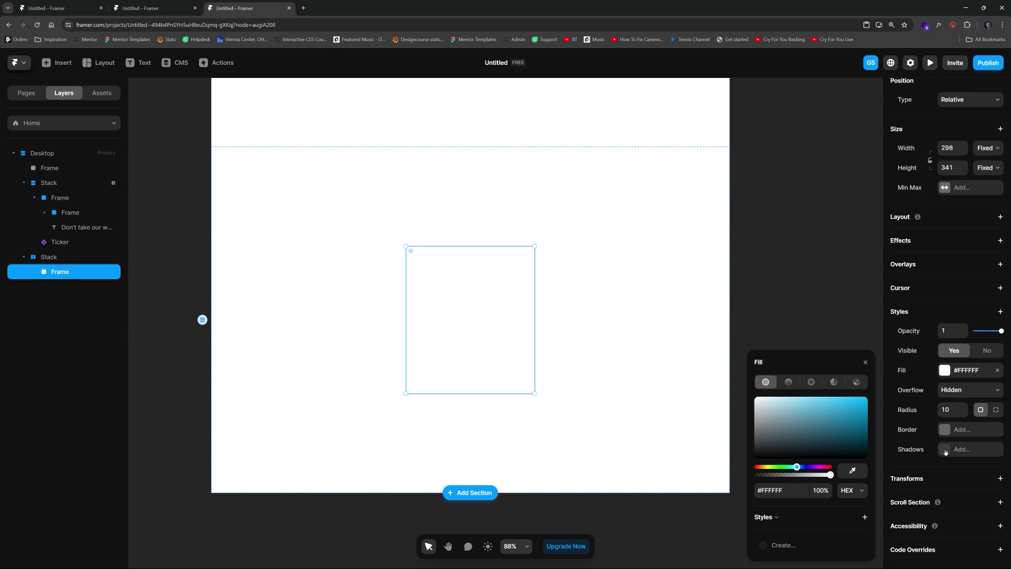
left_click(946, 453)
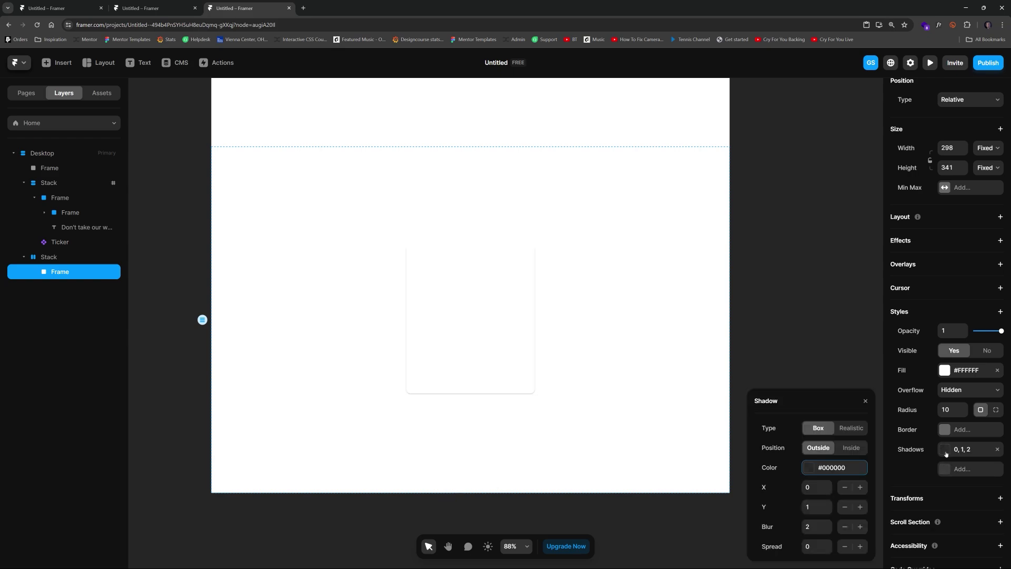
left_click(806, 466)
left_click(800, 467)
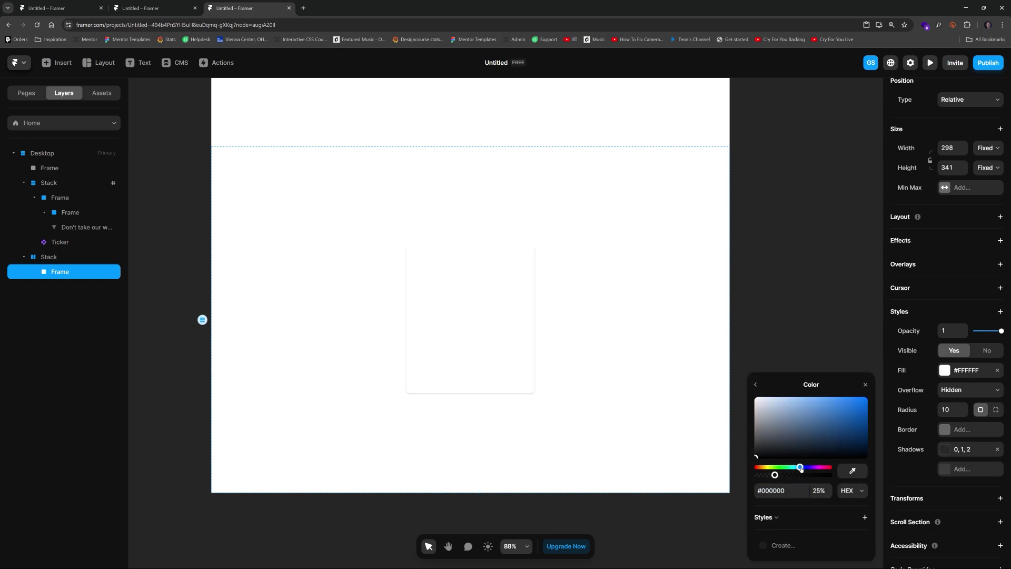
left_click_drag(785, 409, 827, 397)
left_click(756, 385)
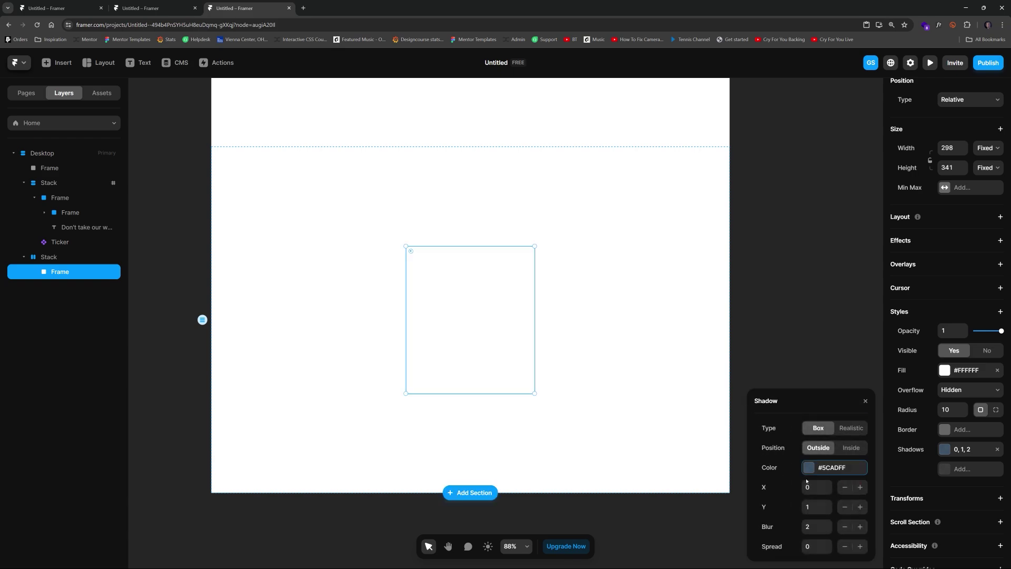
left_click(809, 467)
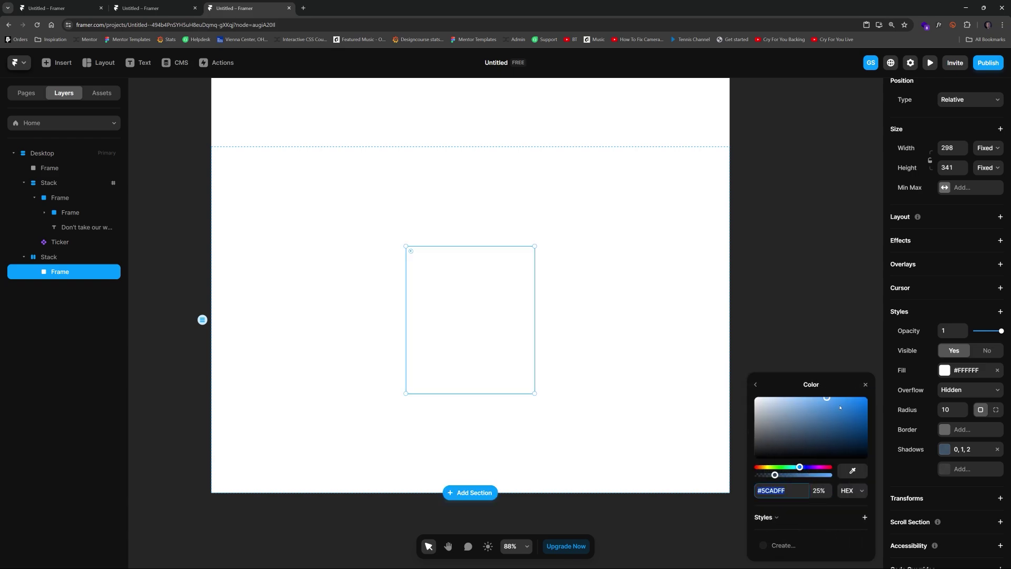
left_click_drag(828, 398, 832, 392)
left_click_drag(785, 477, 840, 472)
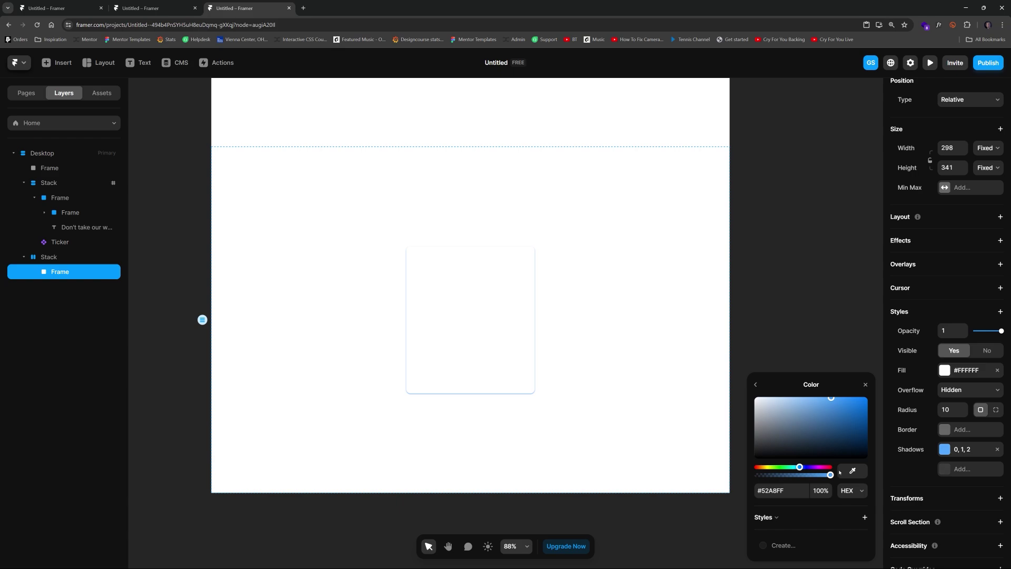
left_click(754, 384)
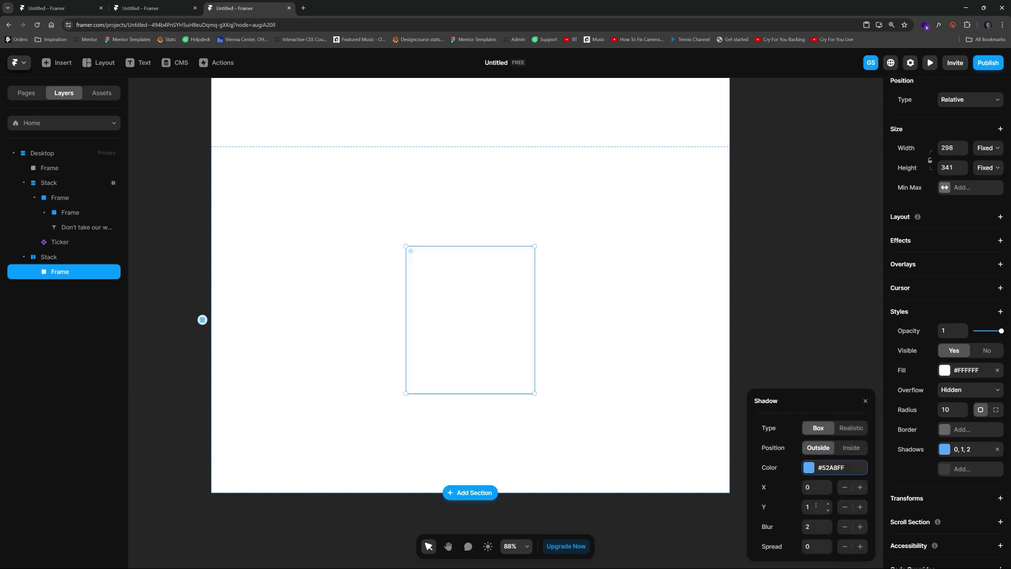
Set the card shadow's X and Y offsets to 6 and its blur to 55
key("Tab")
type("6")
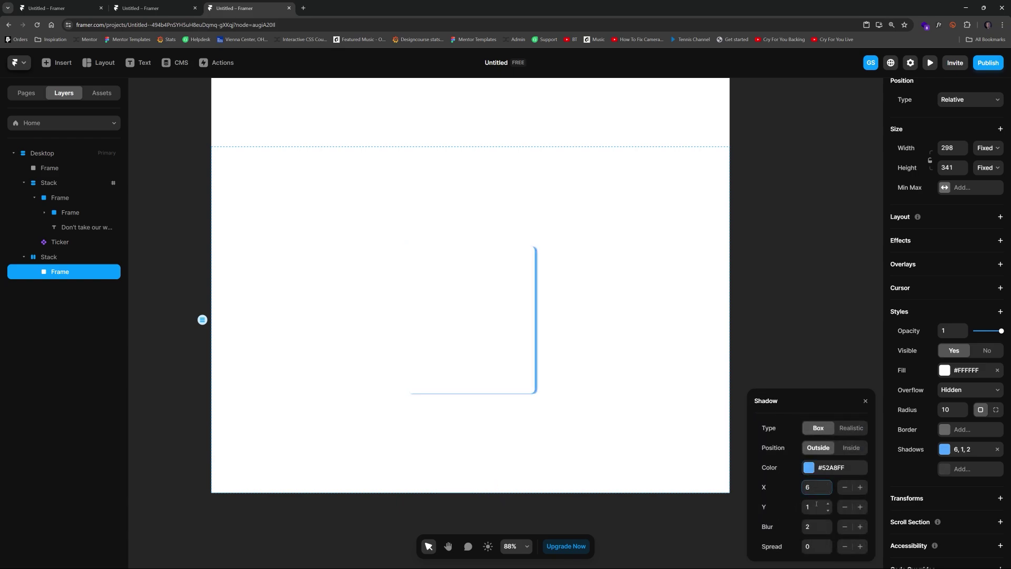
left_click(816, 503)
type("6")
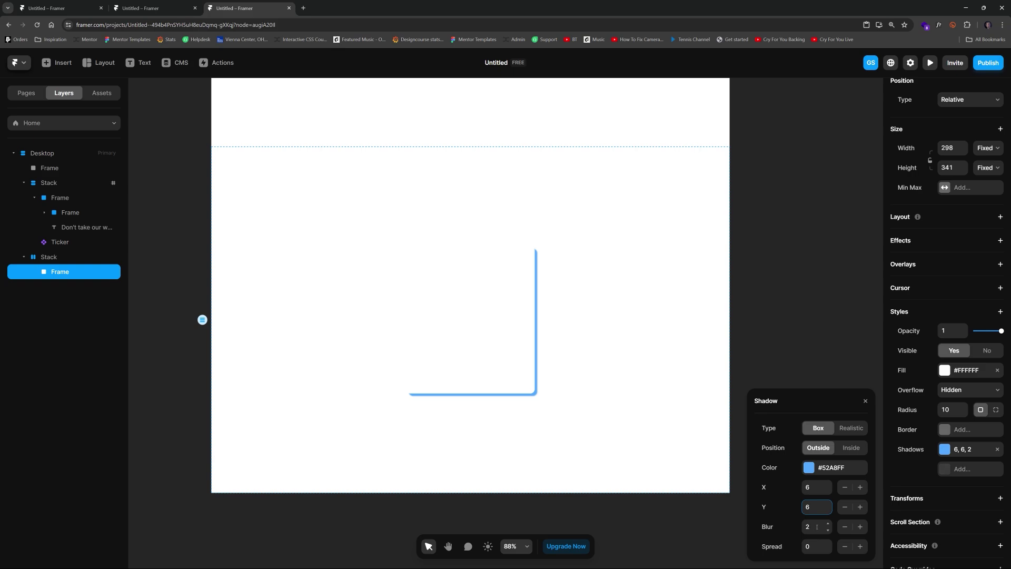
left_click(816, 527)
type("2")
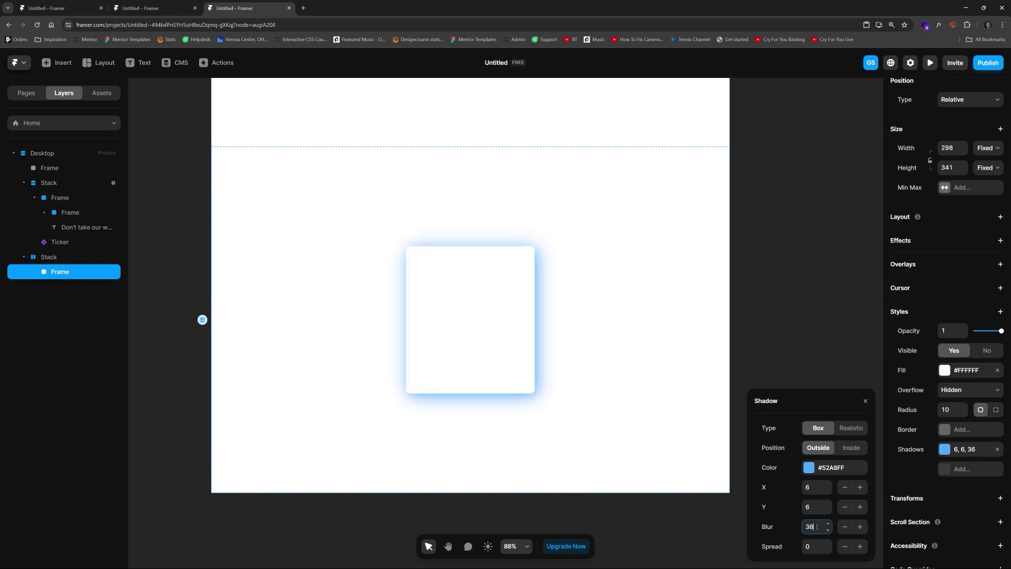
key("Up")
key("Up")
key("Up")
key("Up")
key("Up")
key("Up")
key("Up")
key("Up")
key("Up")
key("Up")
key("Up")
key("Up")
key("Up")
key("Up")
key("Up")
key("Up")
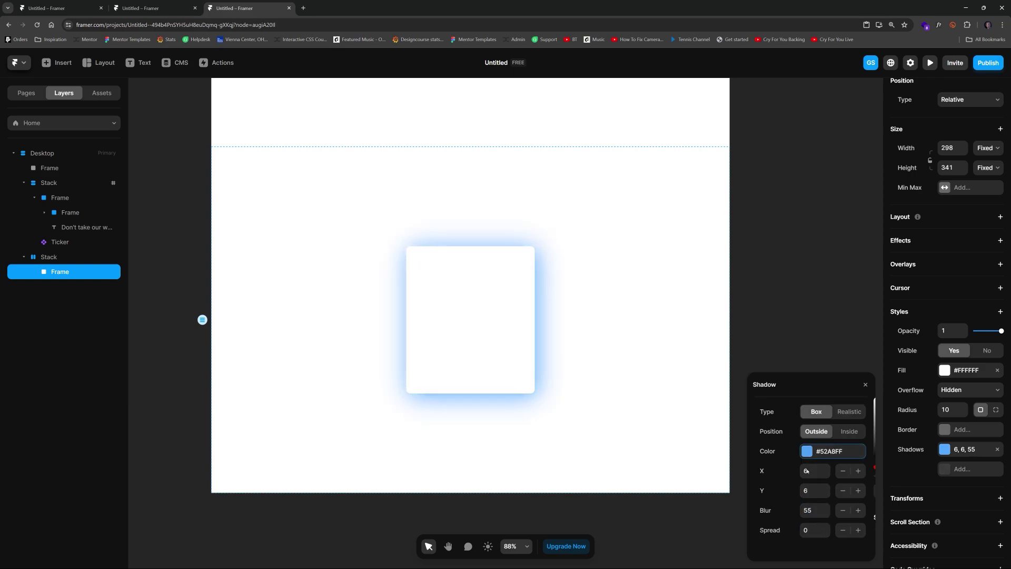
Lower the card shadow color's opacity to 30% and check the soft glow on the canvas
left_click(811, 450)
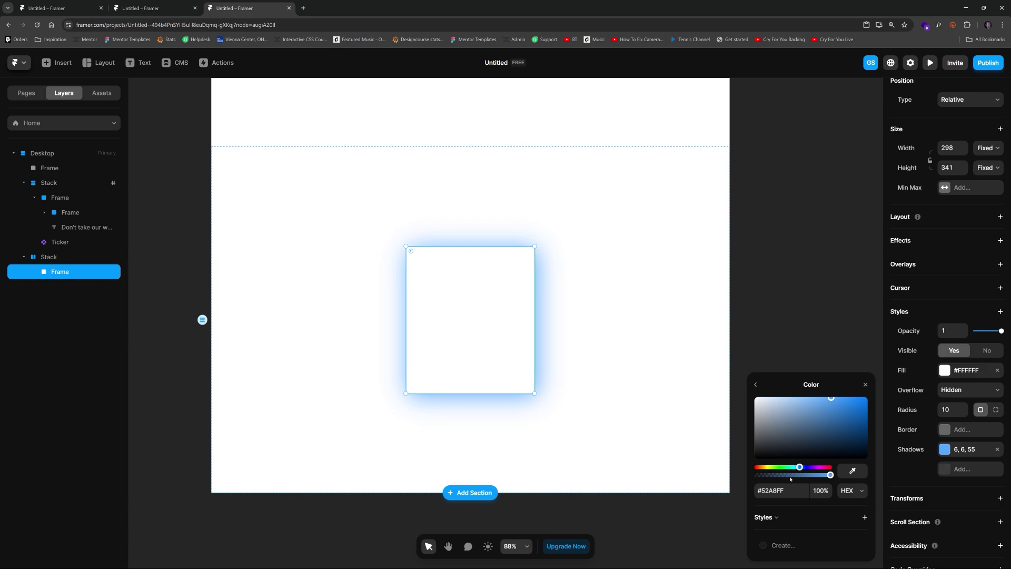
left_click_drag(832, 475, 779, 477)
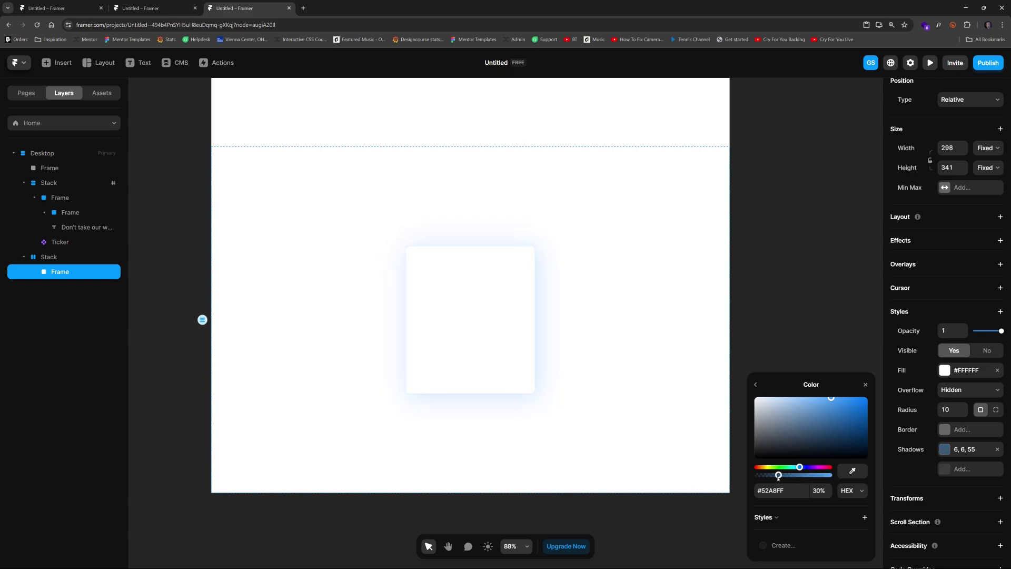
left_click(778, 313)
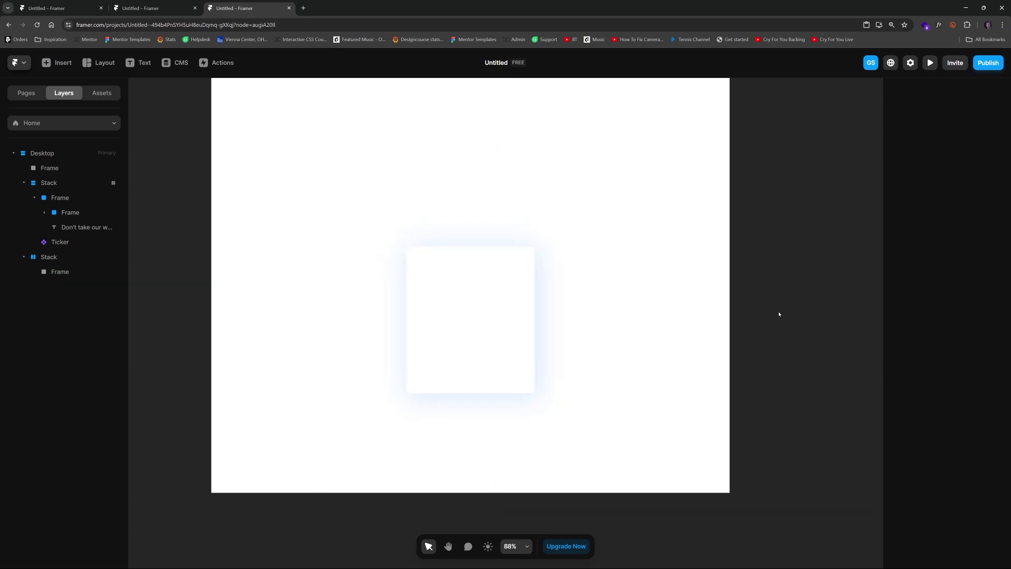
scroll(485, 402, "up", 5)
scroll(466, 226, "down", 5)
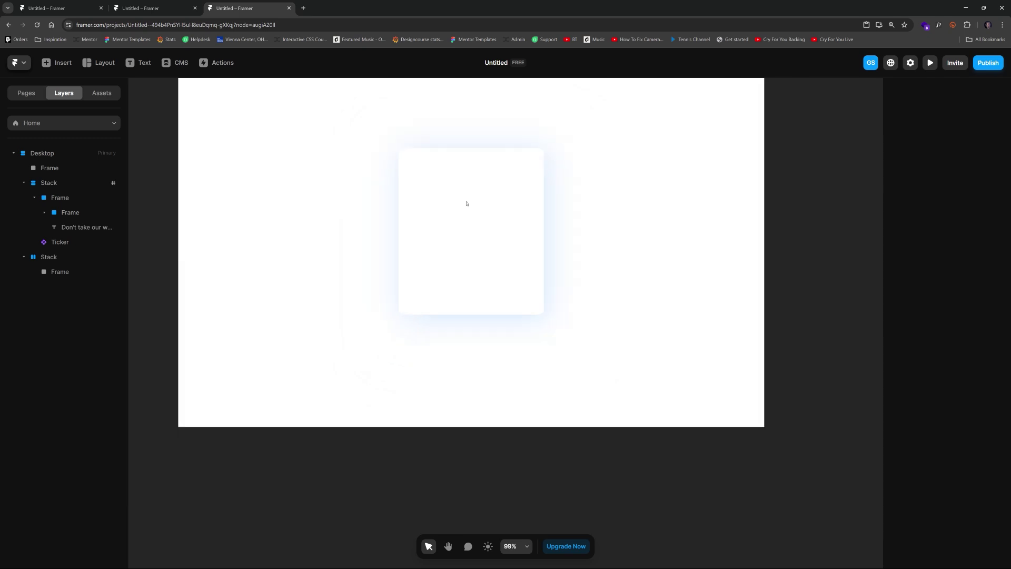
Select the white card frame in the last stack section
key("h")
scroll(476, 248, "up", 1)
left_click_drag(476, 248, 495, 263)
key("v")
left_click(490, 272)
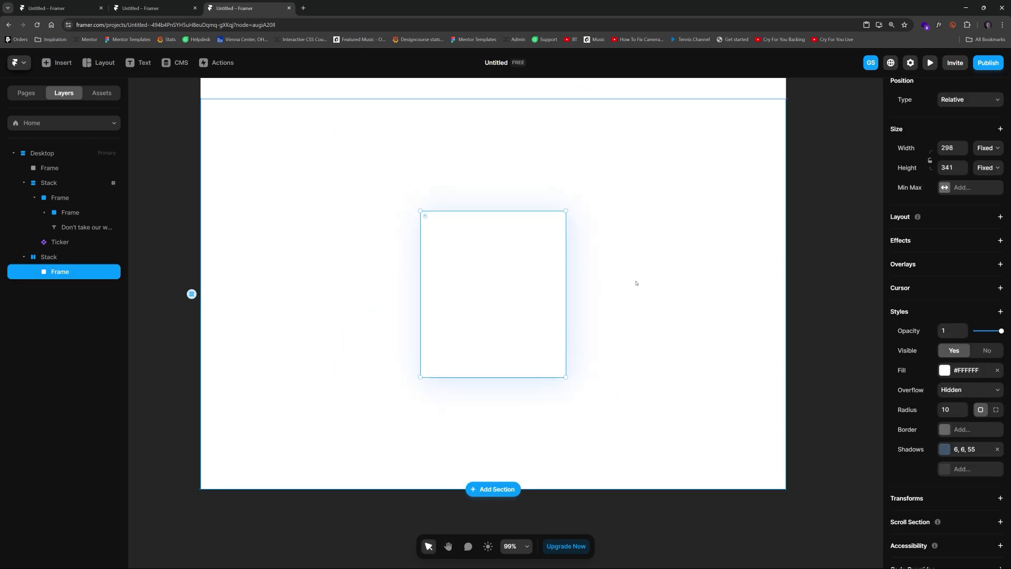
left_click(641, 285)
left_click(501, 290)
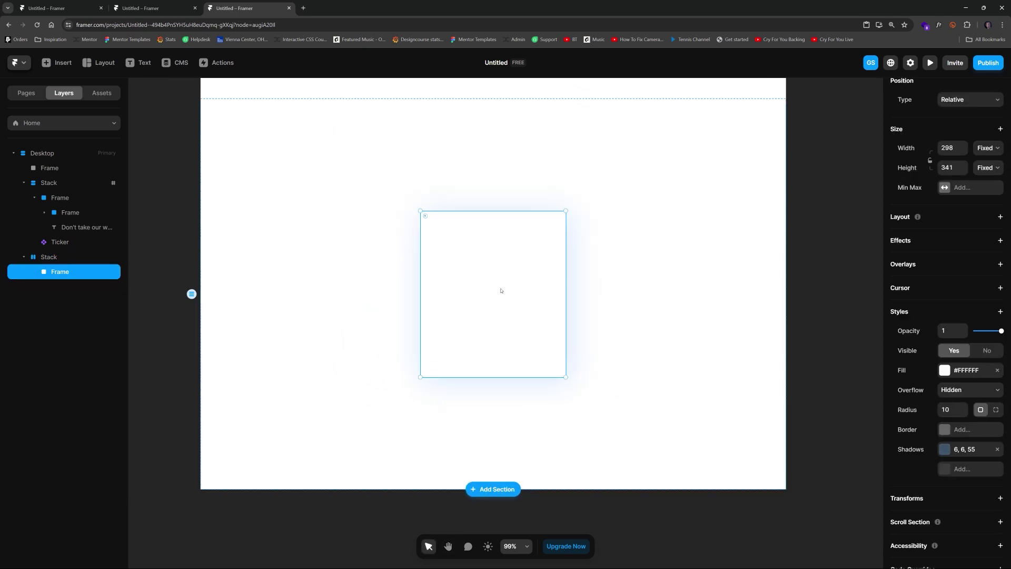
Switch to Figma and close the "From Figma to Framer" file, leaving the empty Untitled file open
mouse_move(492, 563)
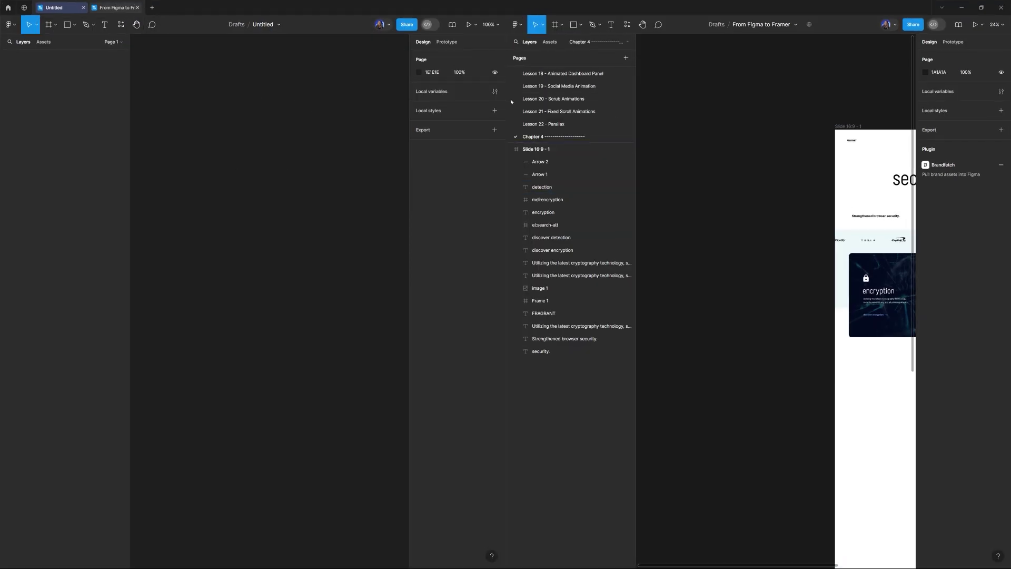
left_click(757, 115)
double_click(761, 24)
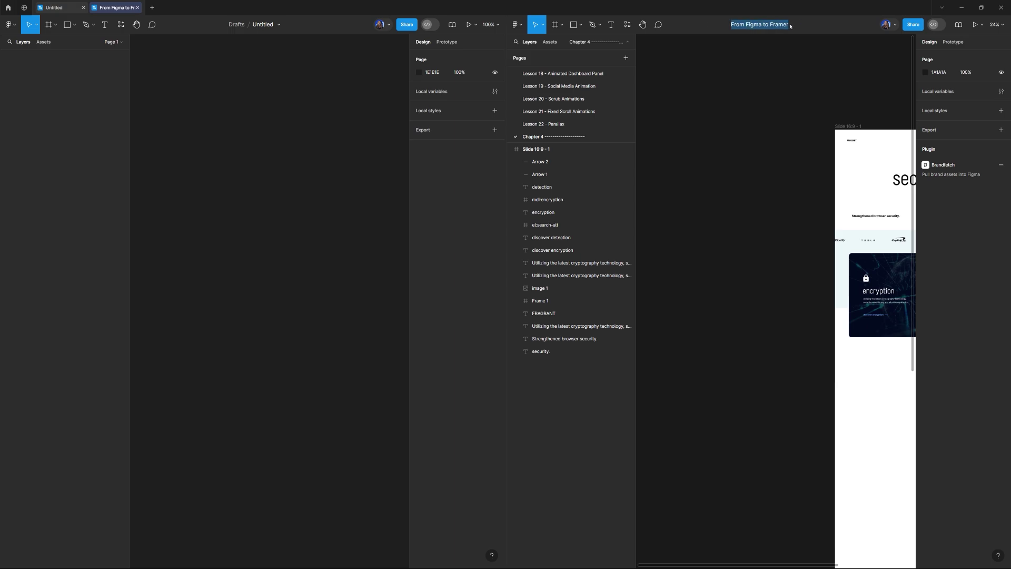
key("End")
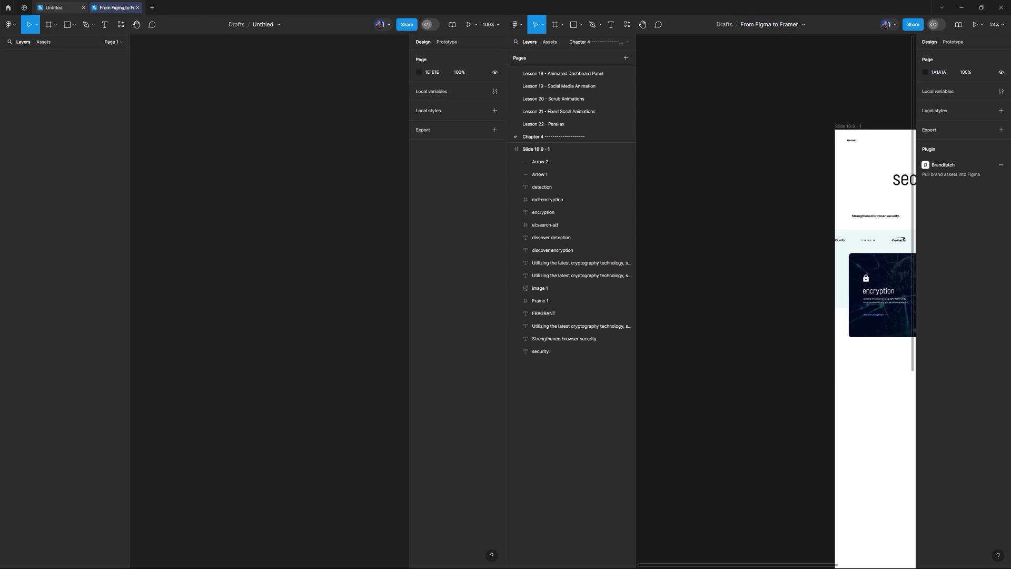
left_click(137, 8)
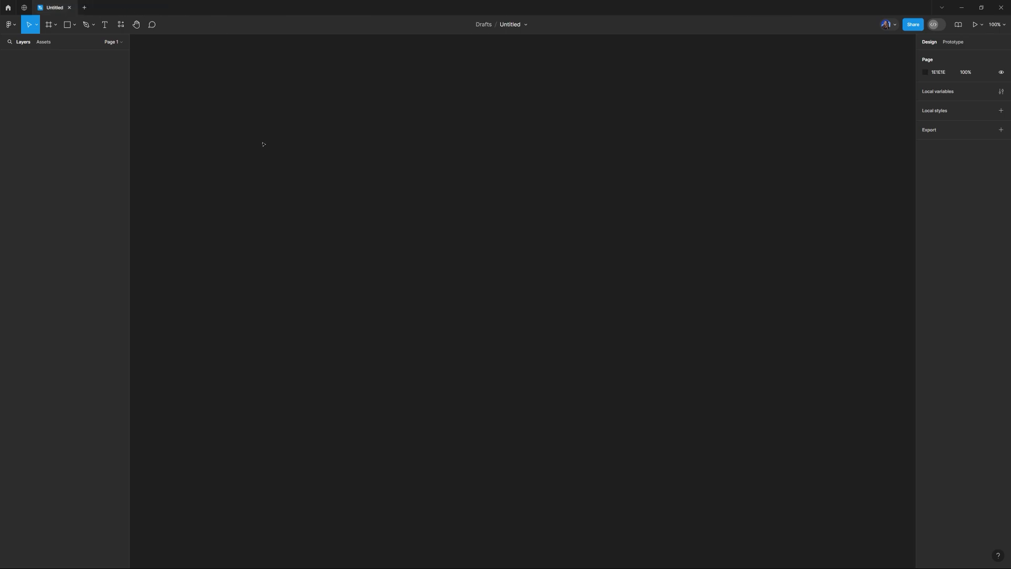
Draw a circle about 70 × 70 on the empty canvas and copy it with the "Figma to HTML with Framer" plugin
left_click(75, 24)
left_click(48, 70)
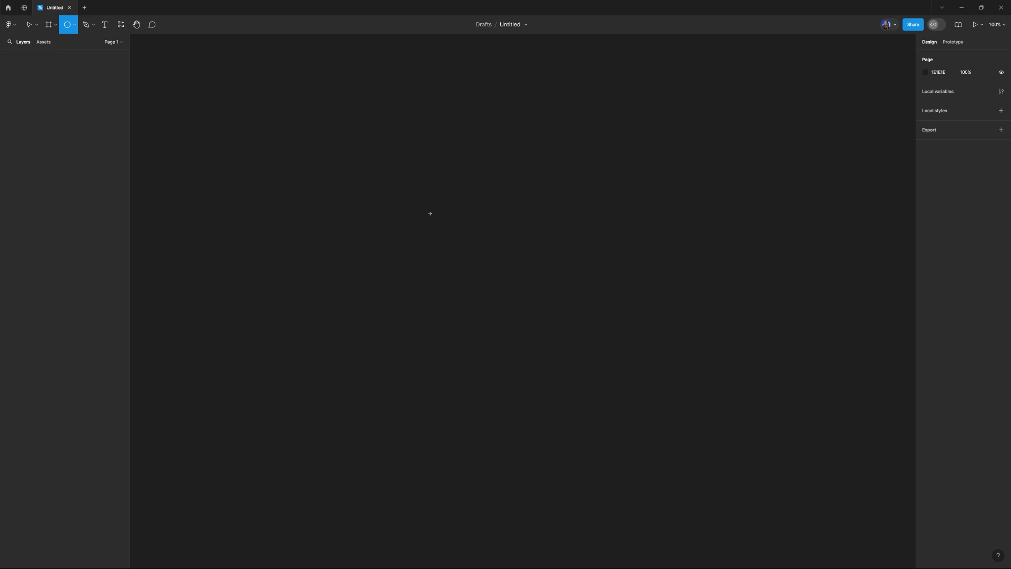
left_click_drag(429, 214, 459, 244)
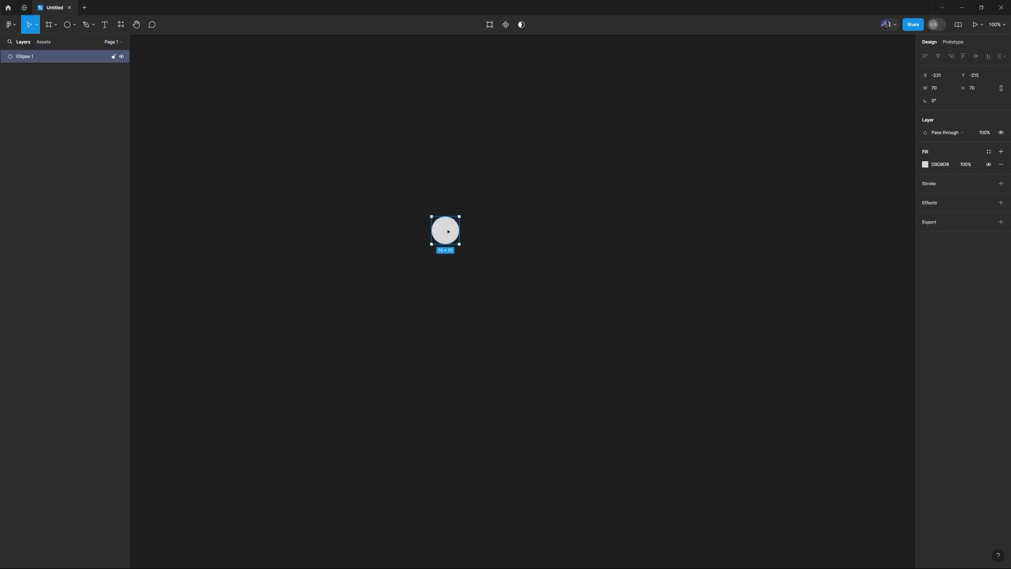
right_click(448, 231)
mouse_move(486, 381)
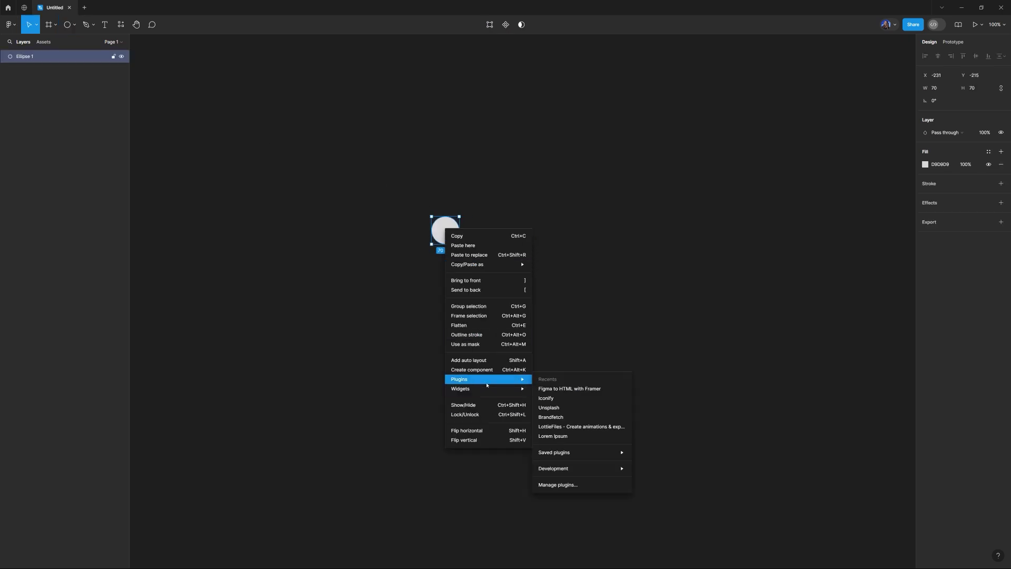
left_click(569, 388)
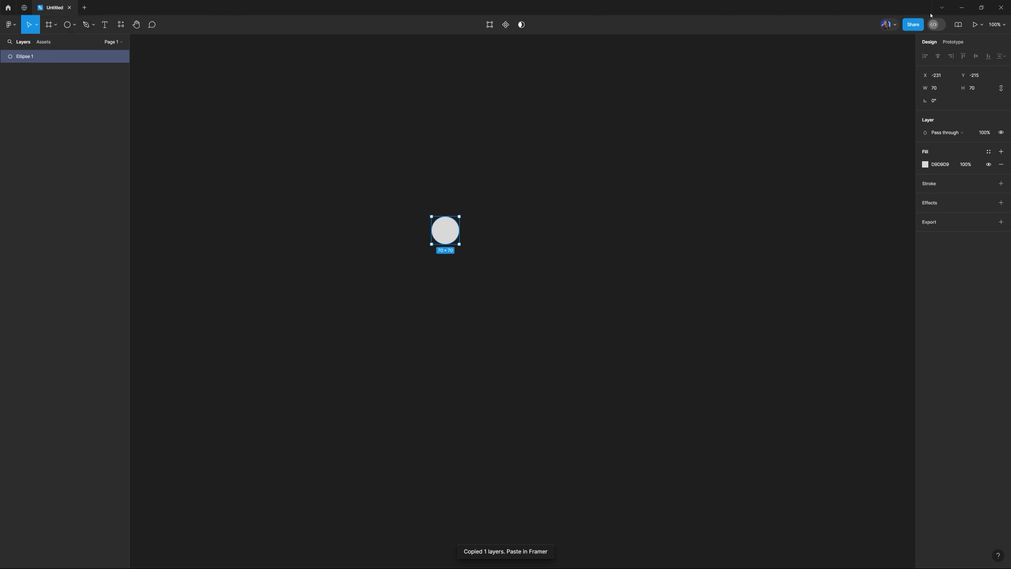
Switch back to Framer, paste the circle into the card and centre it horizontally about 21 px below the card's upper edge
left_click(963, 8)
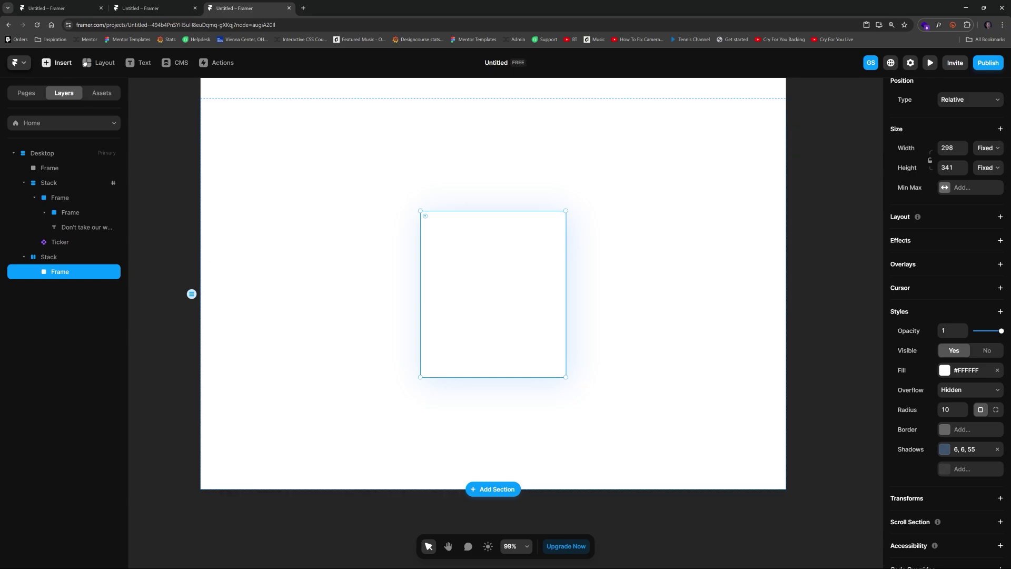
key("ctrl+v")
left_click_drag(442, 230, 497, 238)
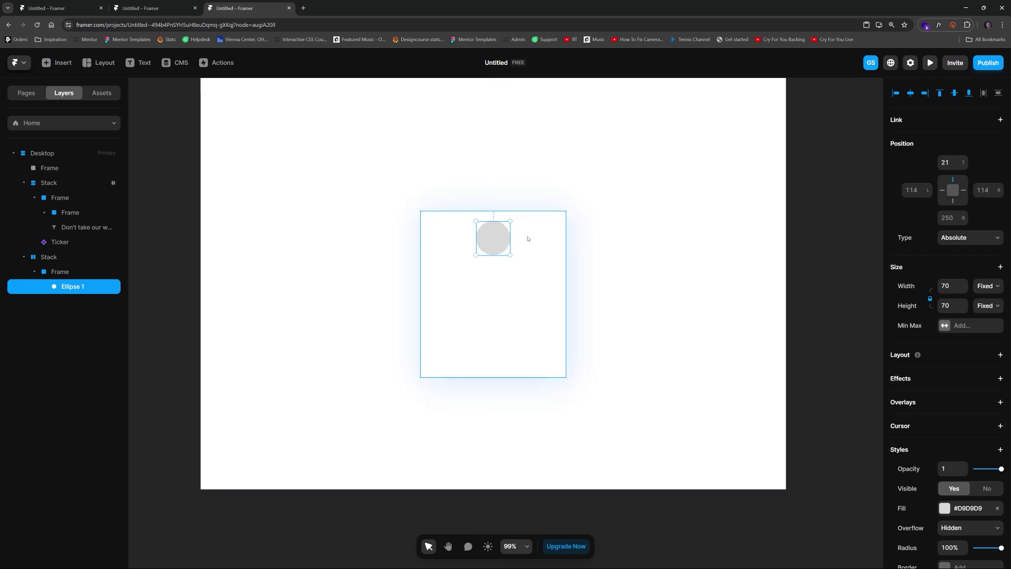
Check the position type options of the card frame
left_click(68, 272)
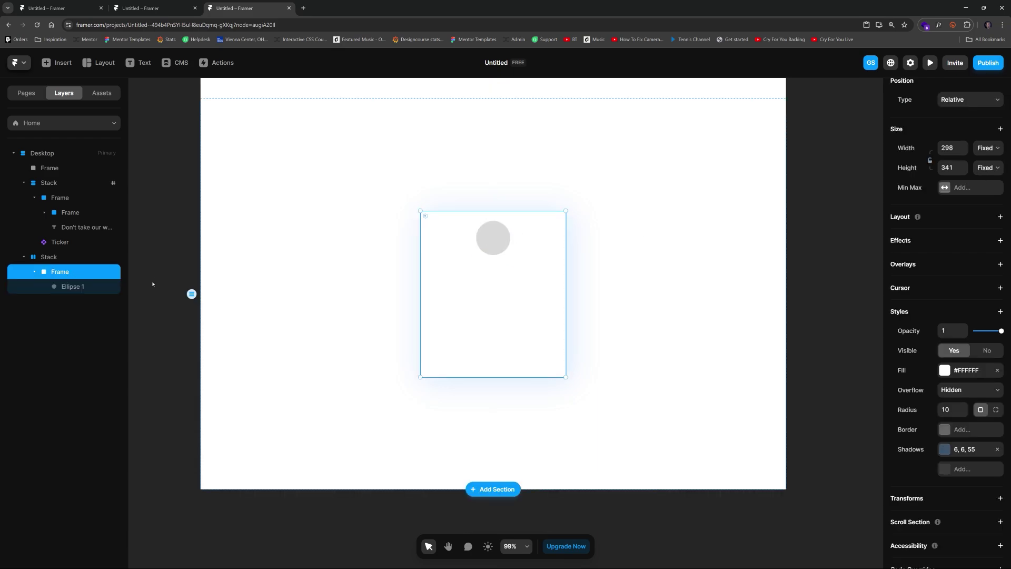
scroll(977, 211, "up", 2)
left_click(969, 162)
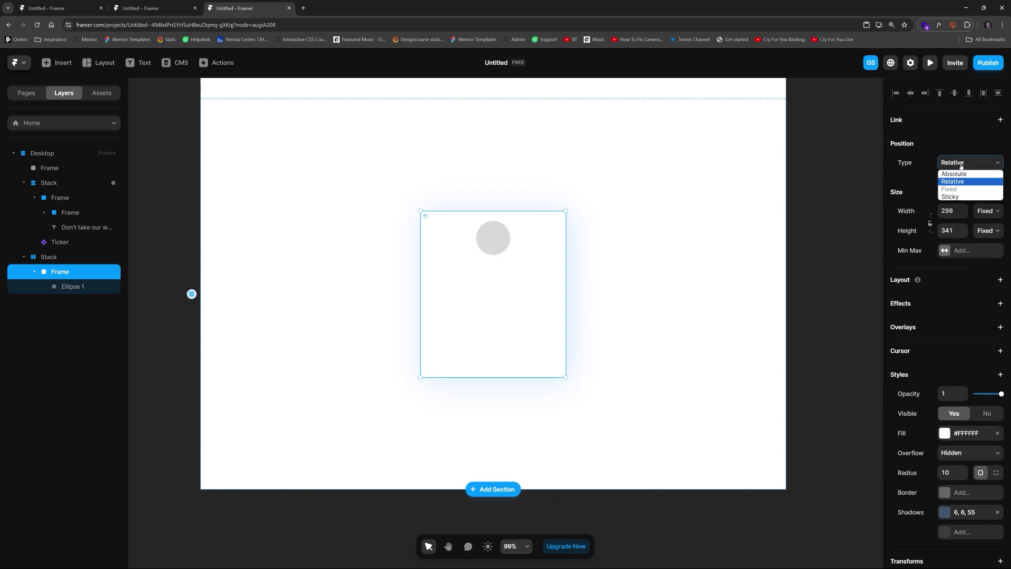
left_click(963, 166)
Move the circle up over the card's upper edge by lowering its top offset to -29
left_click(79, 286)
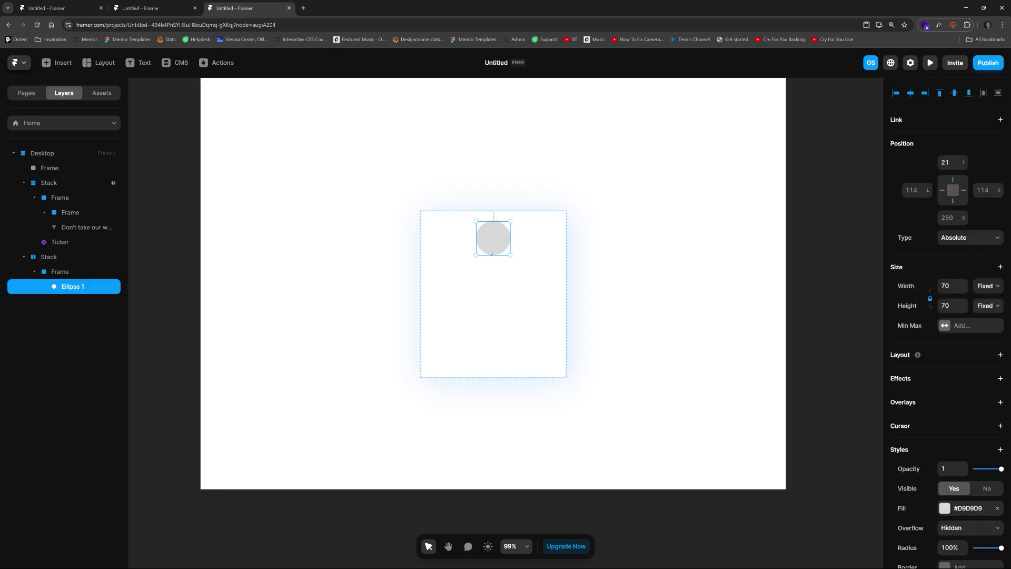
mouse_move(494, 250)
left_mouse_down()
mouse_move(494, 226)
mouse_move(494, 245)
left_mouse_up()
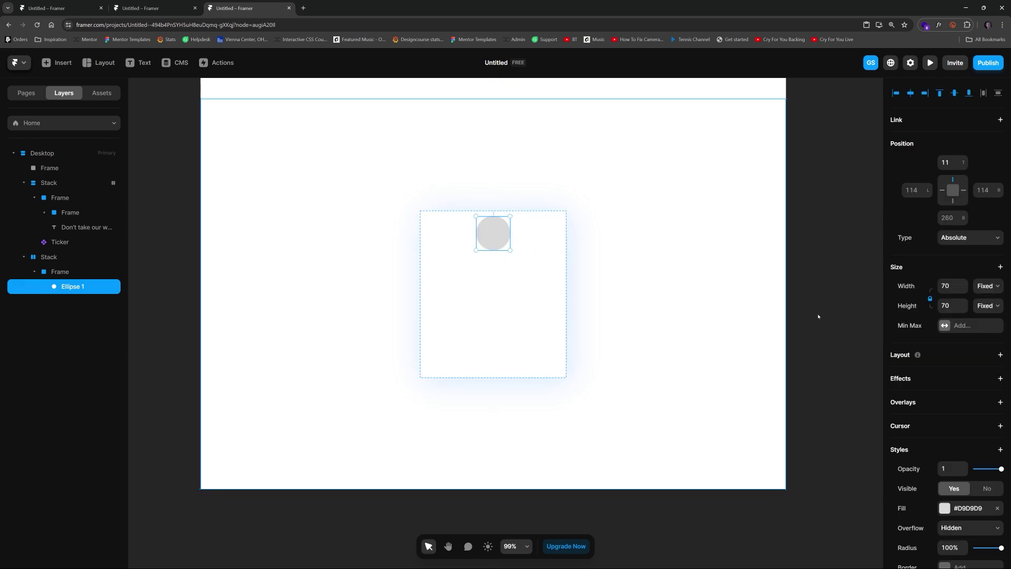
left_click(948, 165)
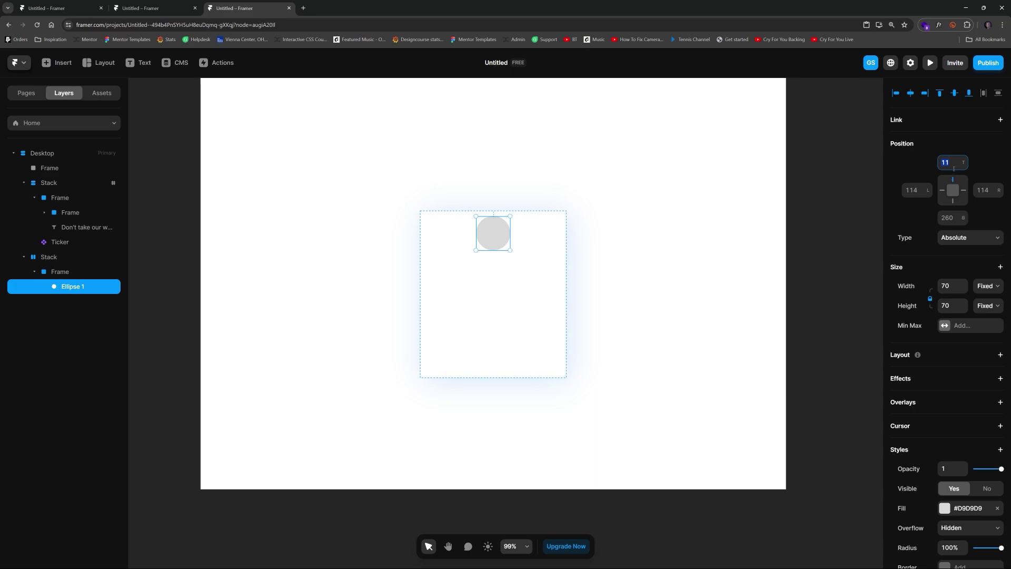
type("8")
key("Down")
key("Down")
key("Down")
key("Down")
key("Down")
key("Down")
key("Down")
key("Down")
key("Down")
key("Down")
key("Down")
key("Down")
key("Down")
key("Down")
key("Down")
key("Down")
key("Down")
key("Down")
key("Down")
key("Down")
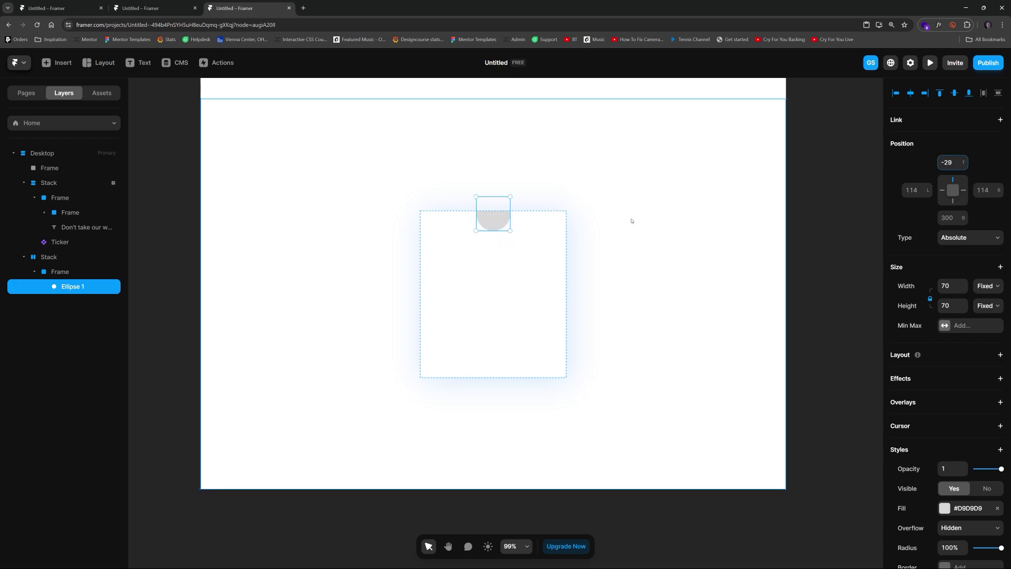
Set the card frame's overflow to Visible
left_click(538, 240)
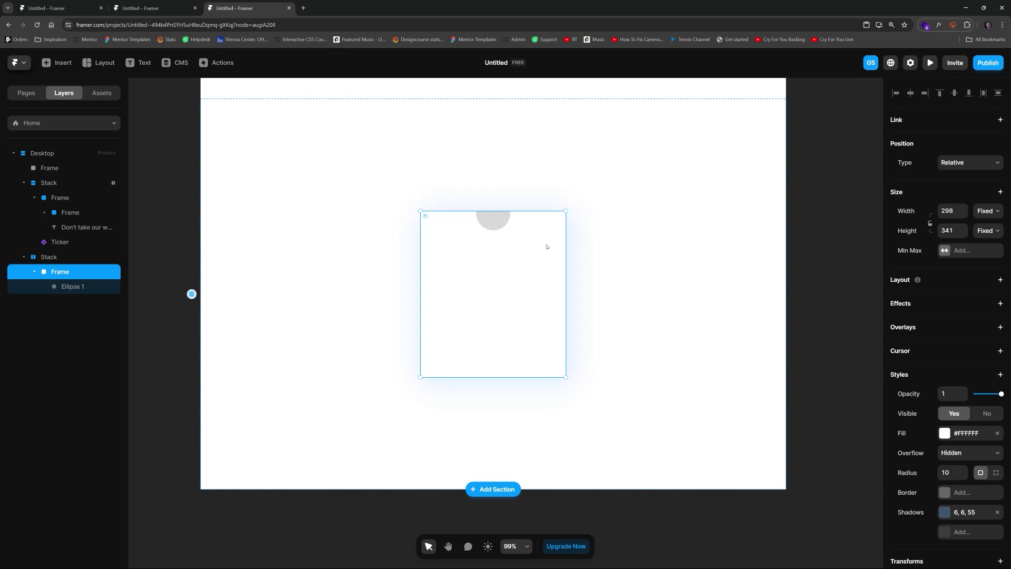
scroll(955, 374, "down", 2)
left_click(958, 370)
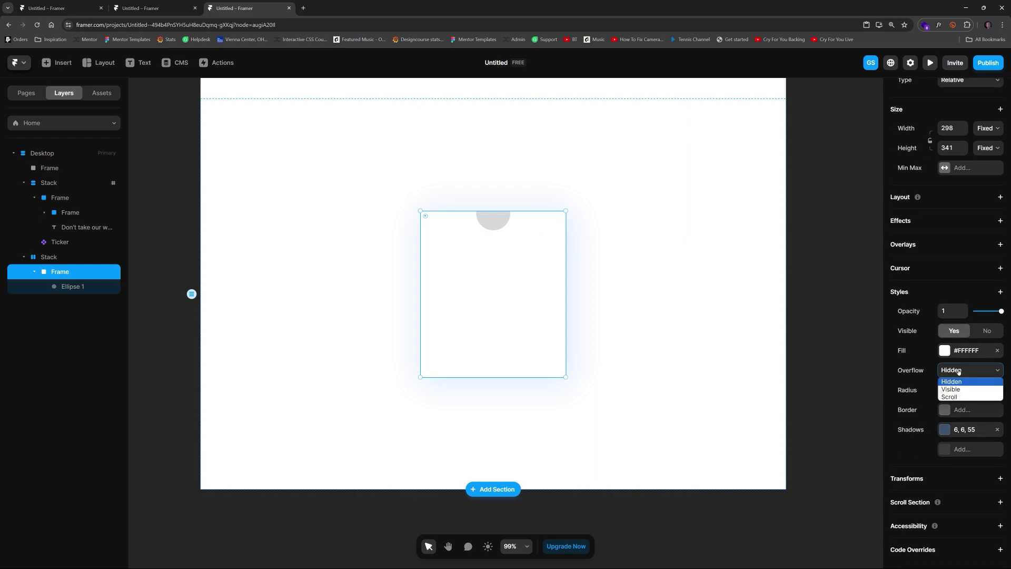
left_click(951, 389)
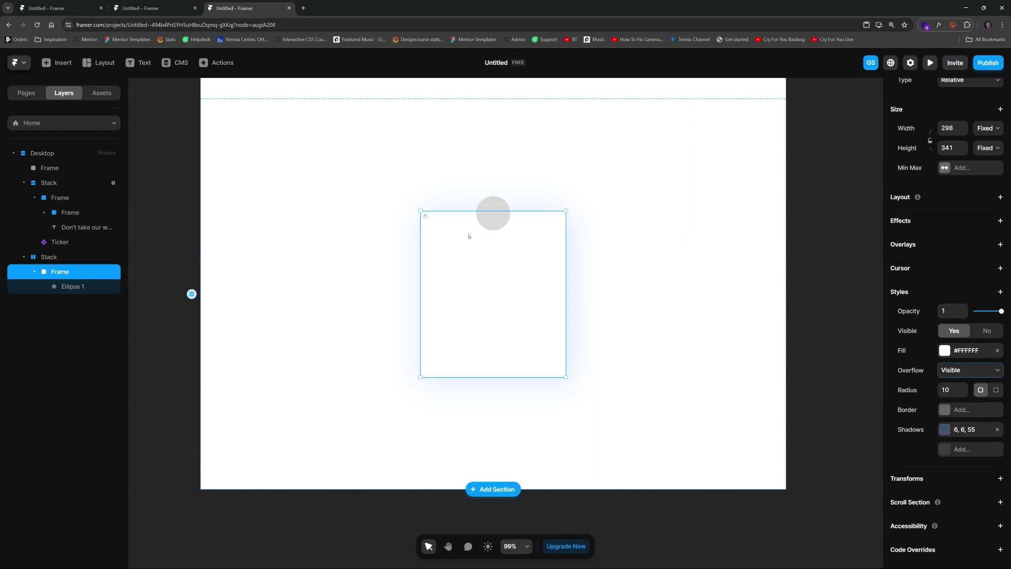
Set the circle's top offset to -34 so it is roughly centred on the card's upper edge
left_click(497, 206)
left_click(952, 162)
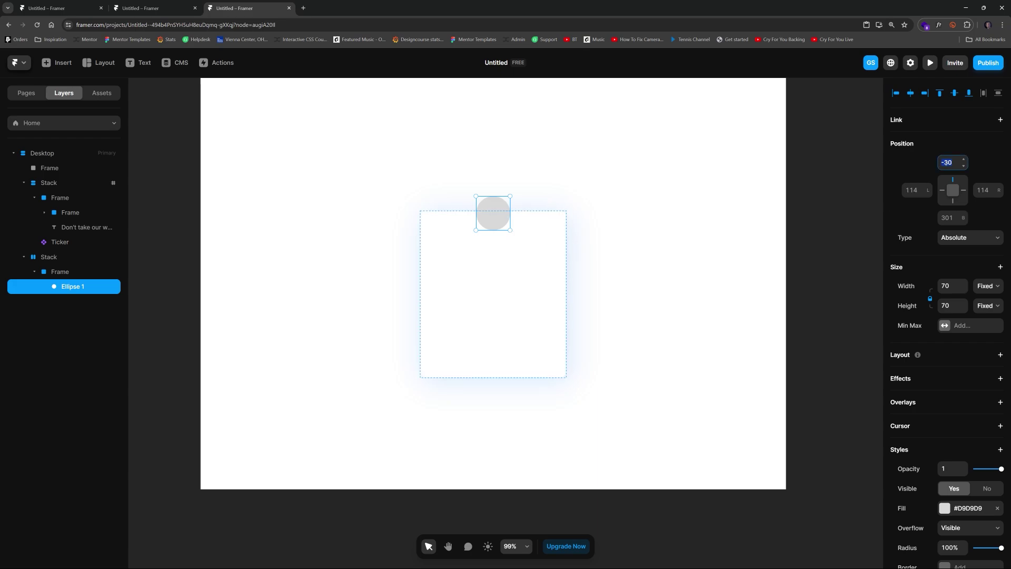
key("Down")
key("Down")
key("Down")
key("Down")
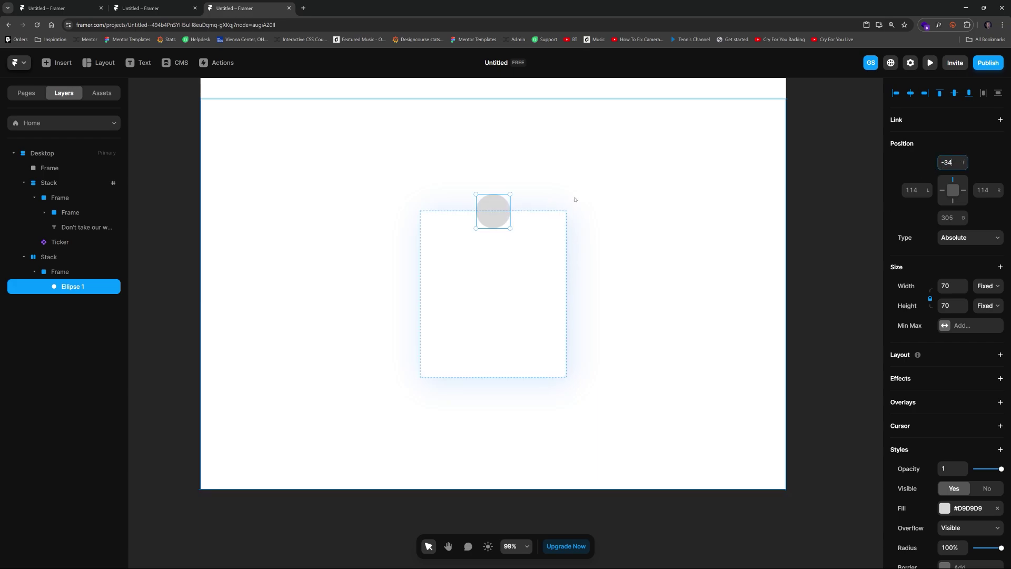
Fill the circle with an Unsplash image found by searching "person", choosing the smiling man in a green shirt
scroll(955, 416, "down", 3)
scroll(955, 416, "down", 1)
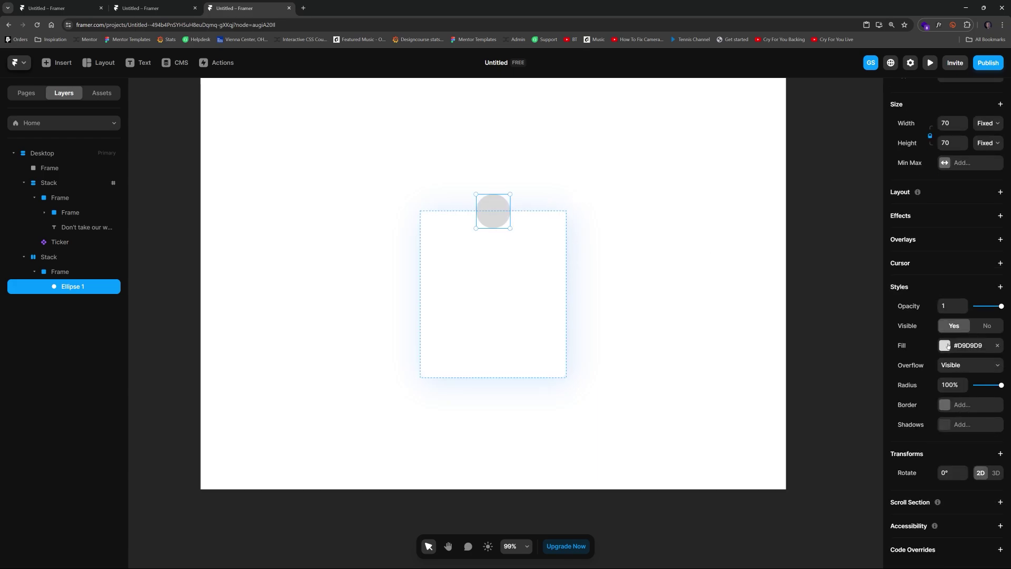
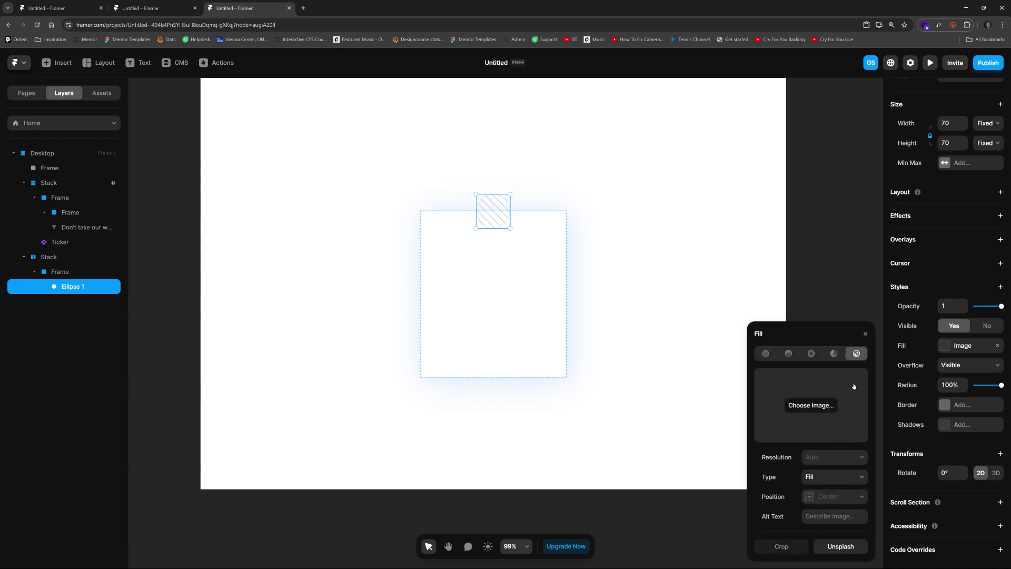
left_click(831, 544)
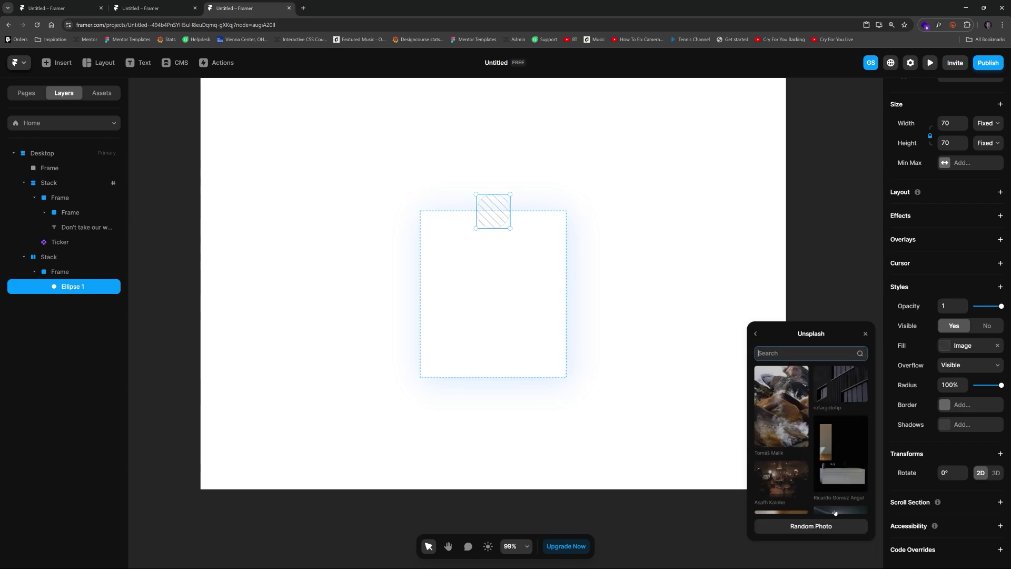
type("person")
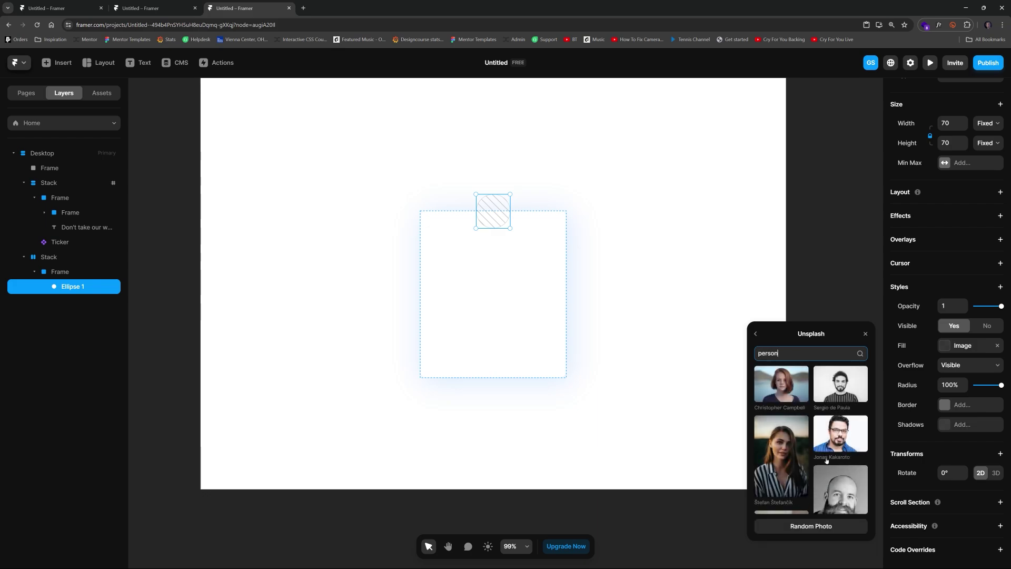
scroll(783, 420, "down", 5)
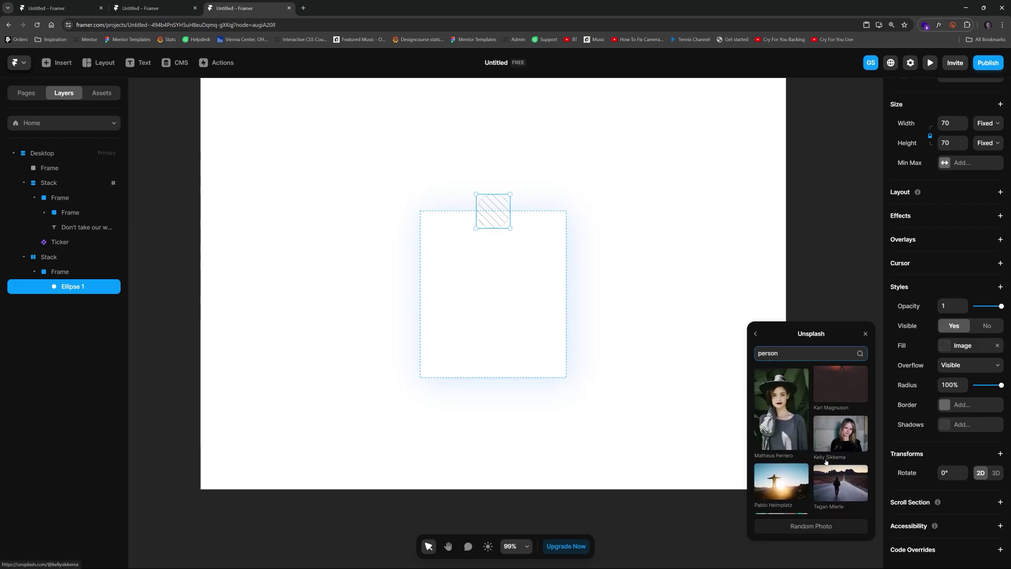
left_click(782, 419)
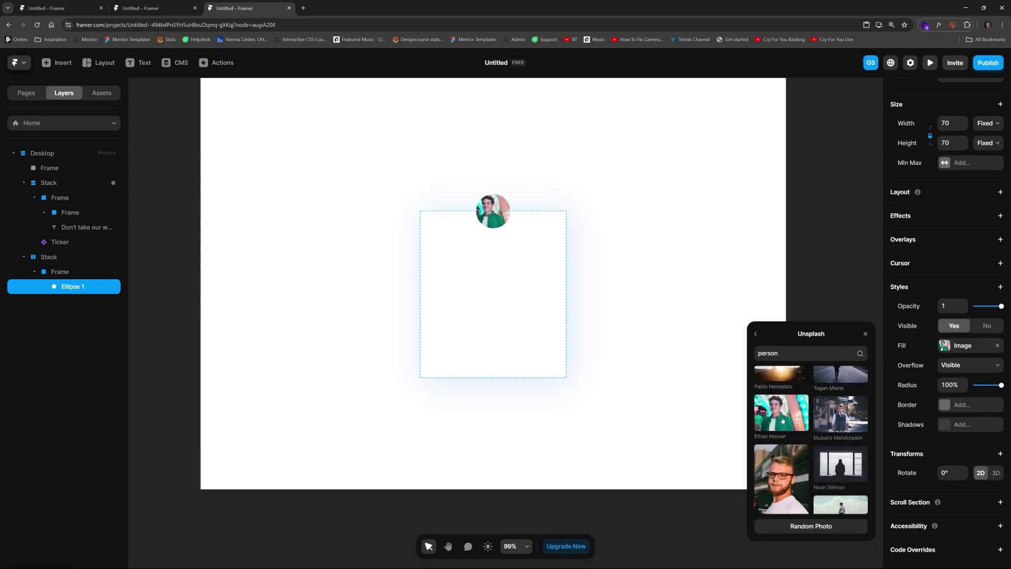
left_click(865, 334)
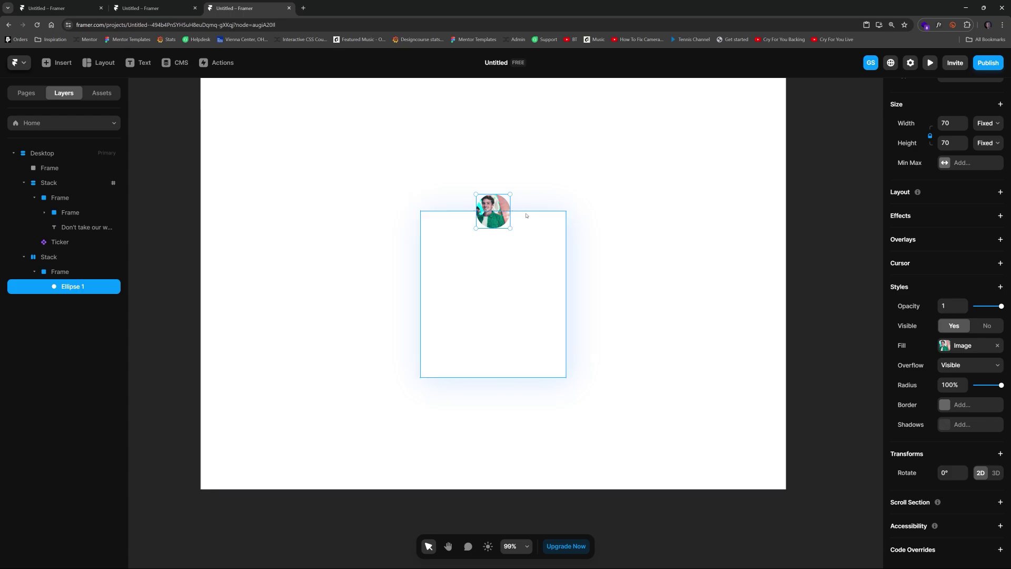
Try the Fit type for the circle's image fill and leave the fill settings
left_click(955, 349)
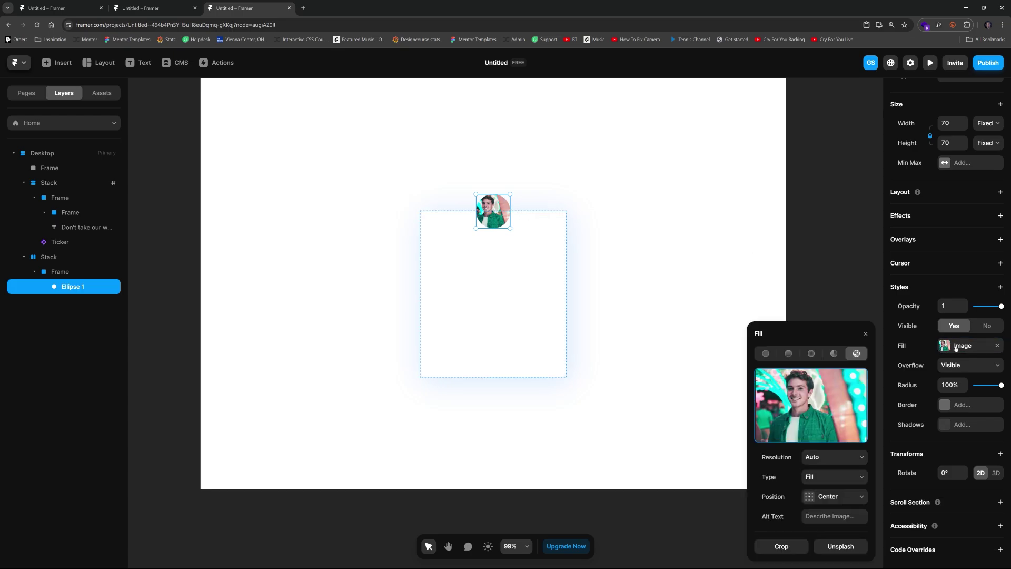
left_click(828, 476)
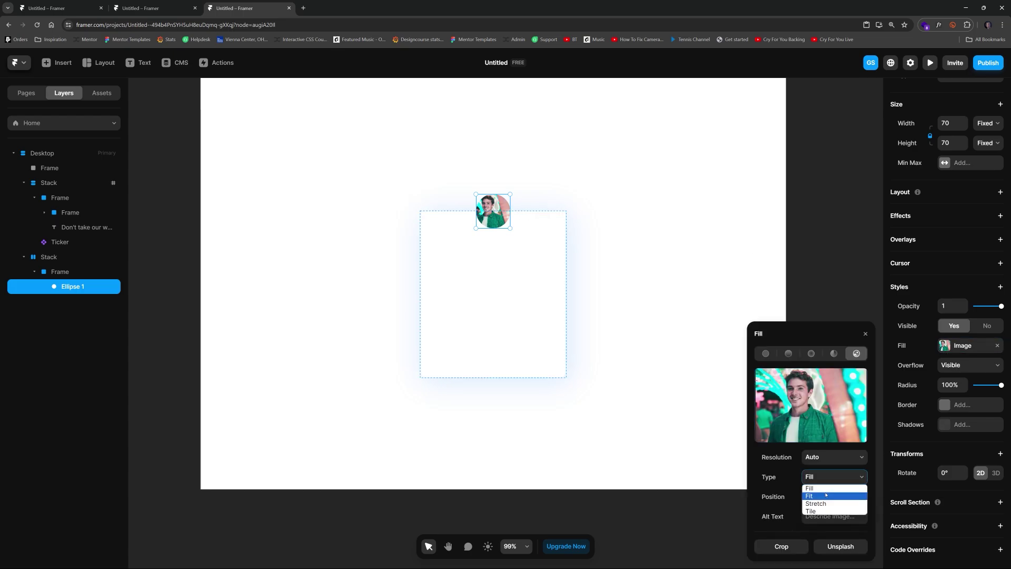
left_click(828, 496)
left_click(855, 265)
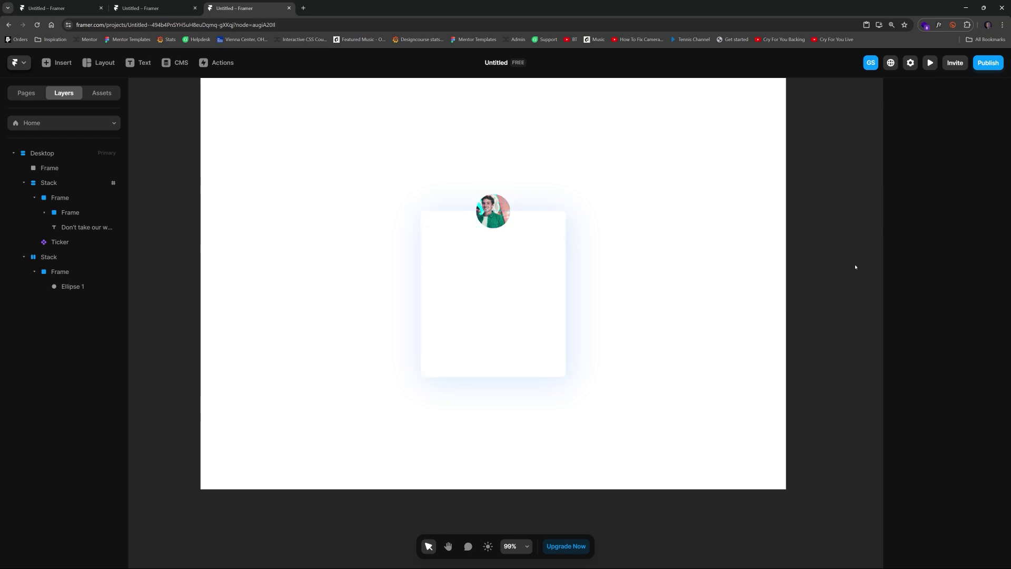
Add a Stack layout to the card frame
left_click(496, 276)
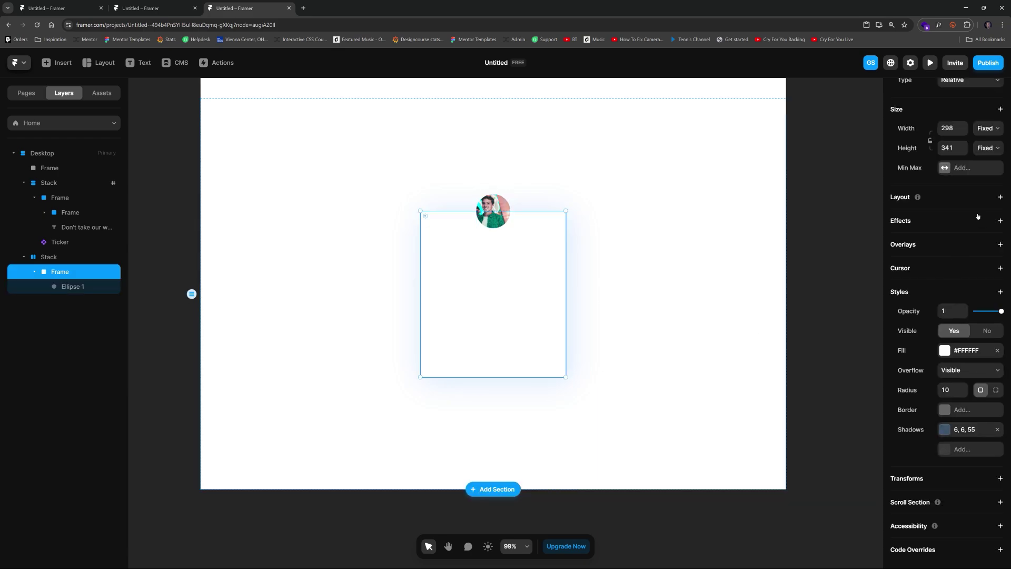
left_click(1000, 198)
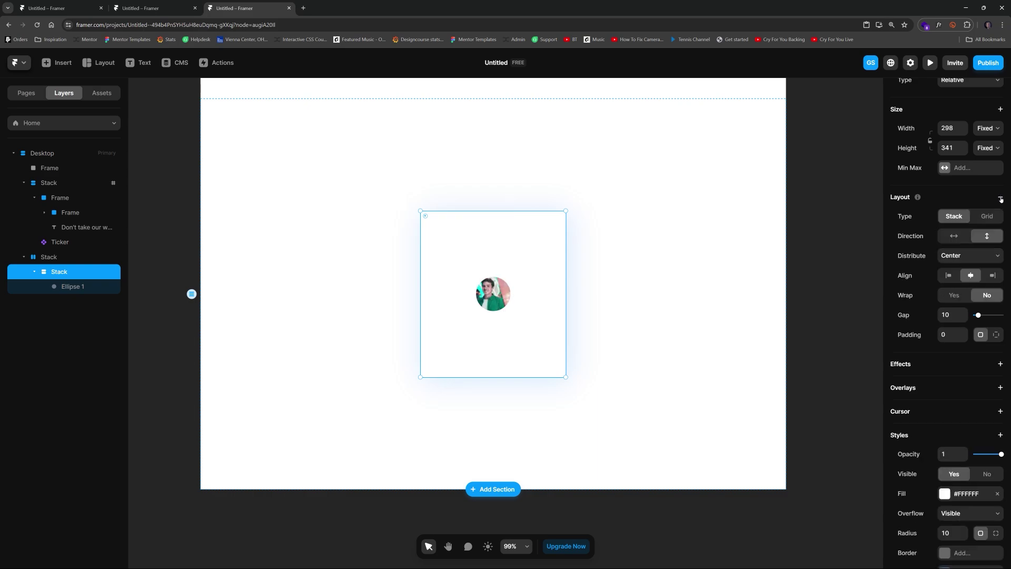
Change the circular portrait's position type to Absolute and move it up towards the card's upper edge
left_click(503, 290)
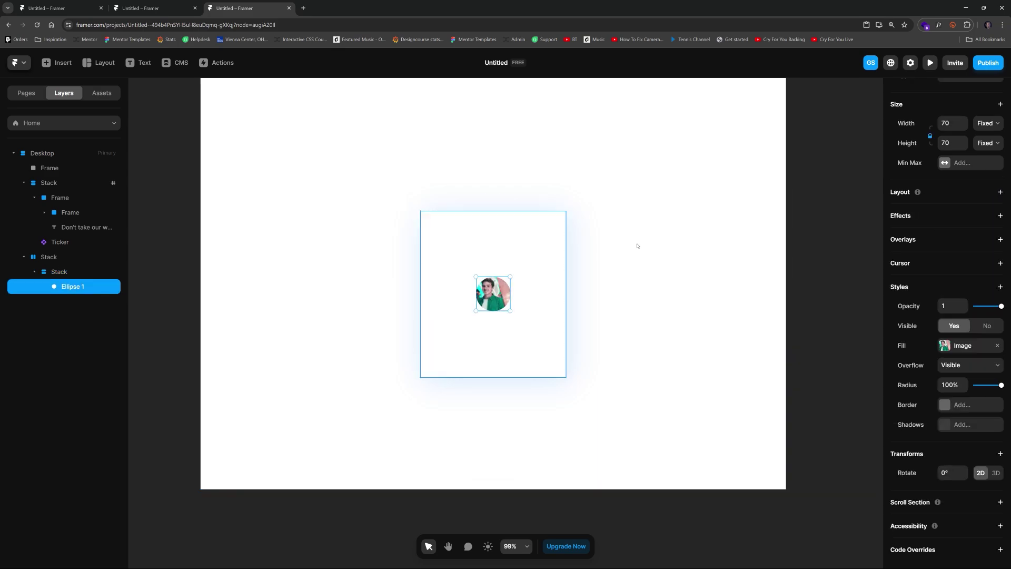
scroll(970, 187, "up", 2)
left_click(969, 162)
left_click(969, 162)
left_click(970, 162)
left_click(969, 173)
left_click_drag(501, 295, 500, 232)
Set the portrait's top offset to -32 so it straddles the card's upper edge
left_click(951, 164)
type("-25")
key("Down")
key("Down")
key("Down")
key("Down")
key("Down")
key("Down")
key("Down")
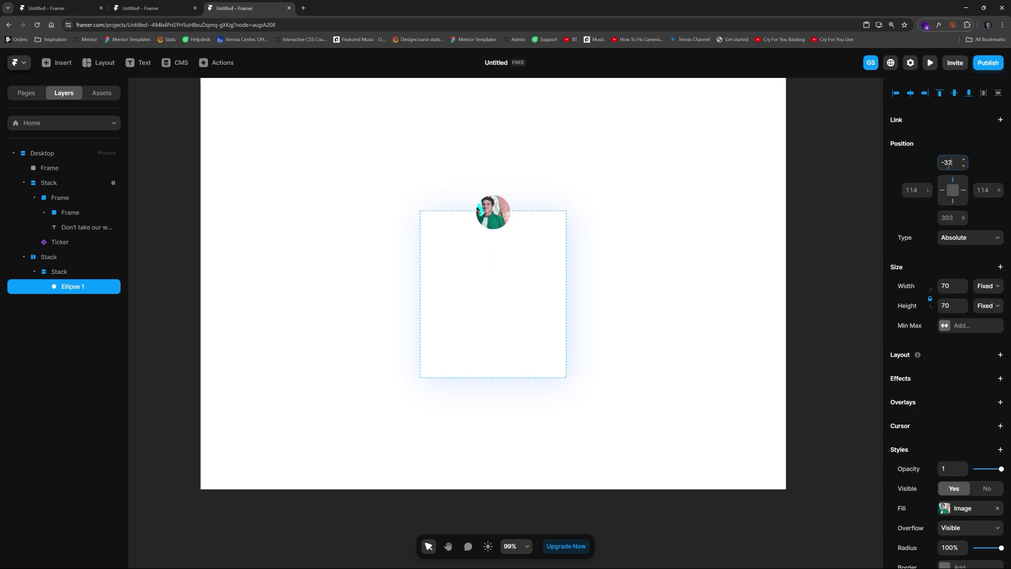
Draw a text box about 211 by 91 px inside the card and enter the placeholder text "asdf"
left_click(532, 287)
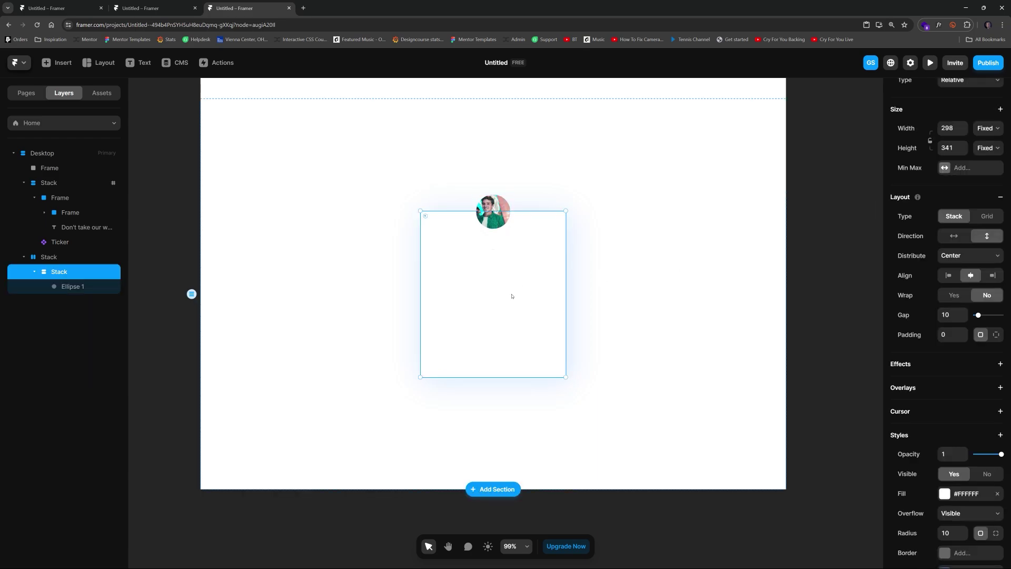
left_click(63, 8)
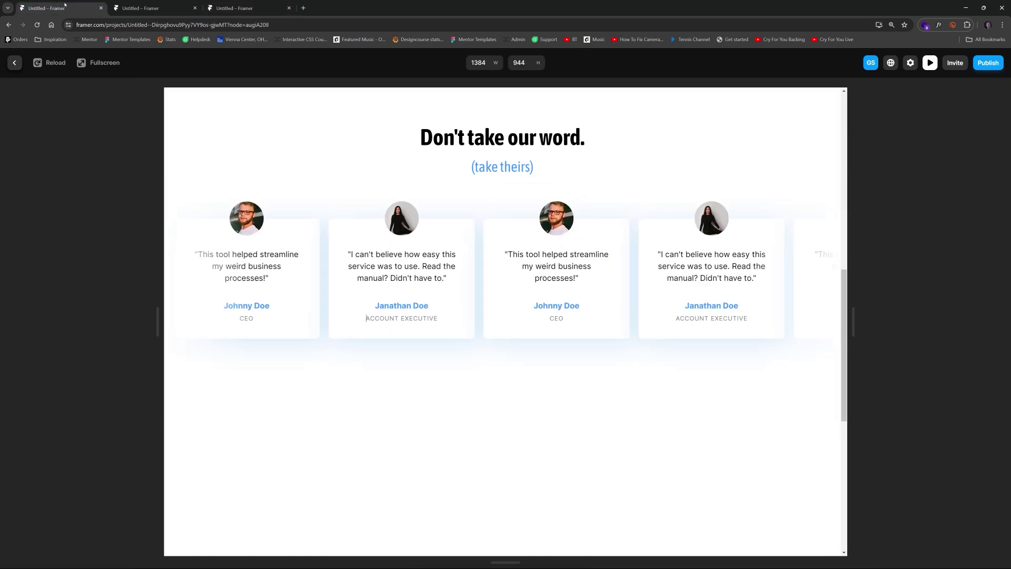
left_click(235, 3)
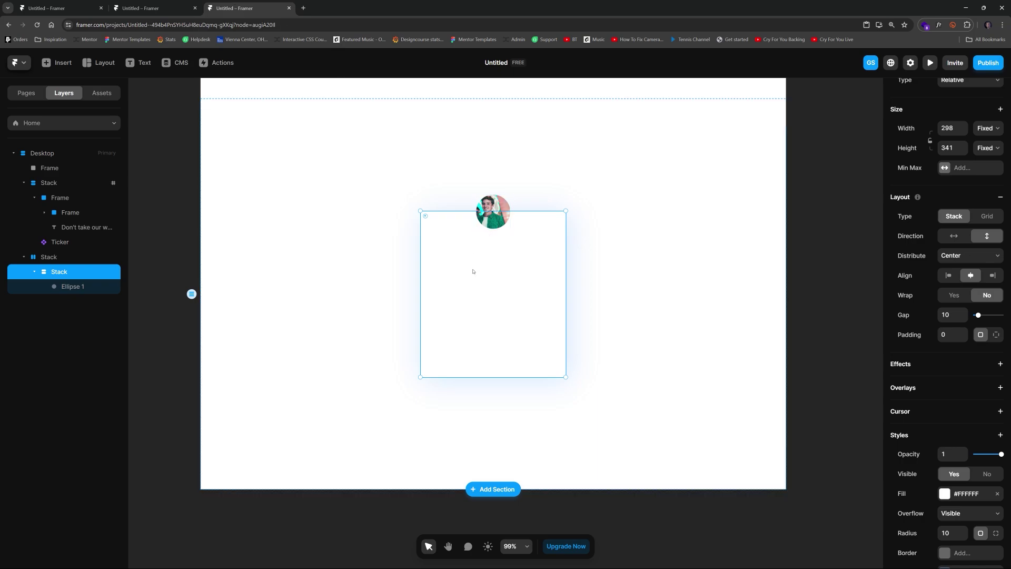
key("t")
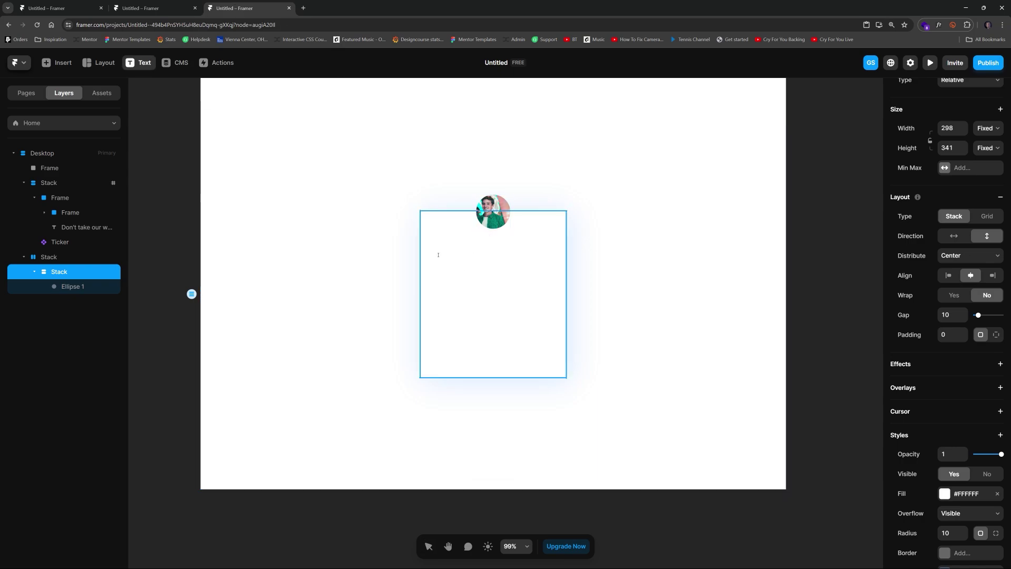
left_click_drag(439, 255, 550, 303)
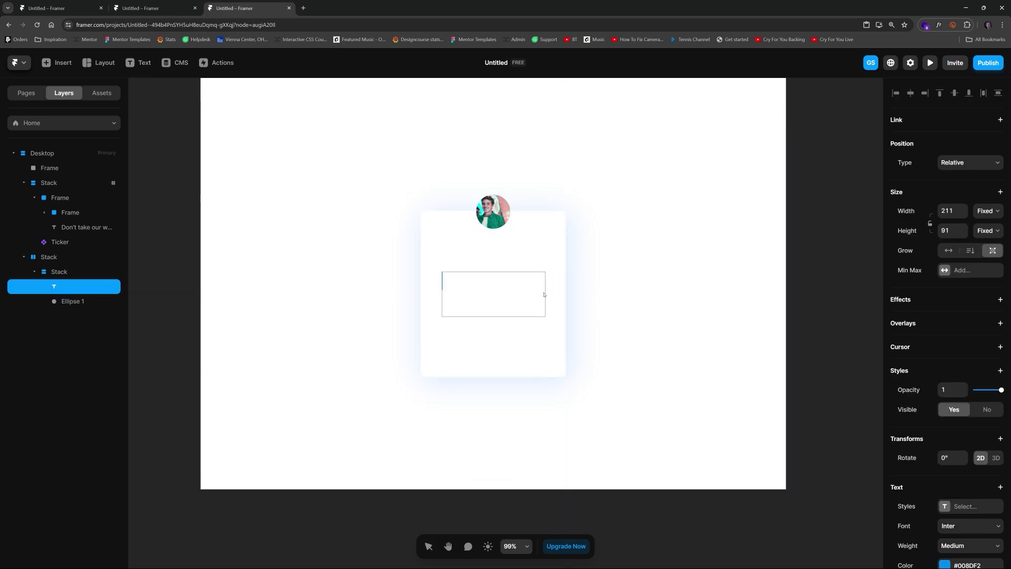
type("asdf")
Replace the placeholder with the quote "This tool helped streamline my weird business processes!" copied from the finished preview in the first browser tab
key("ctrl+shift+Tab")
key("ctrl+shift+Tab")
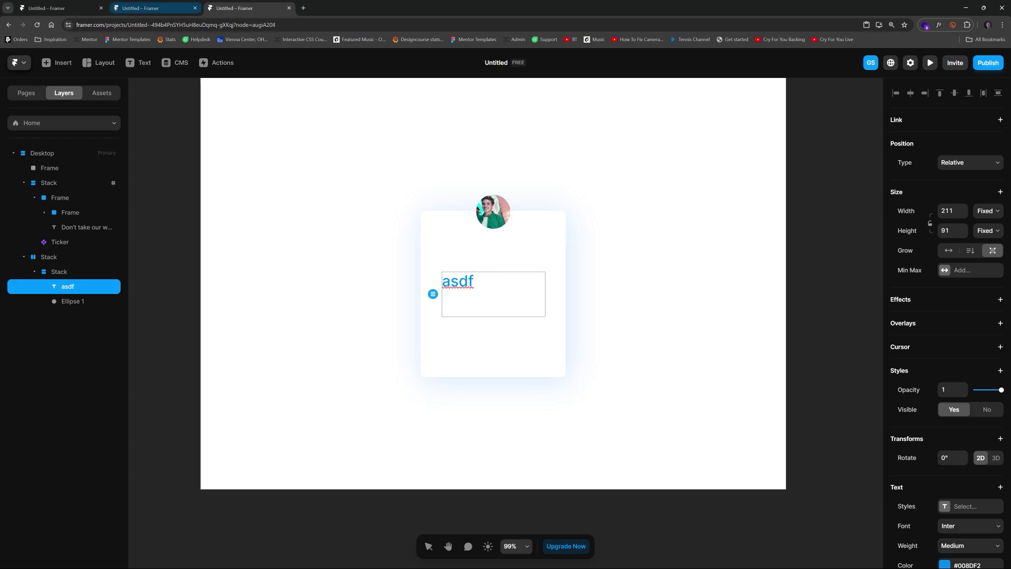
triple_click(363, 251)
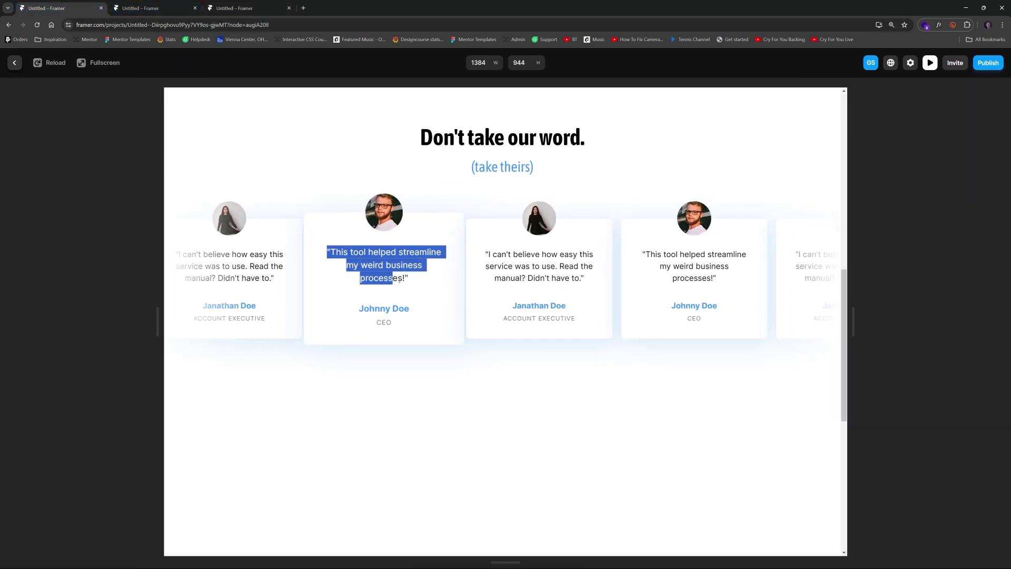
key("ctrl+c")
left_click(247, 8)
key("ctrl+a")
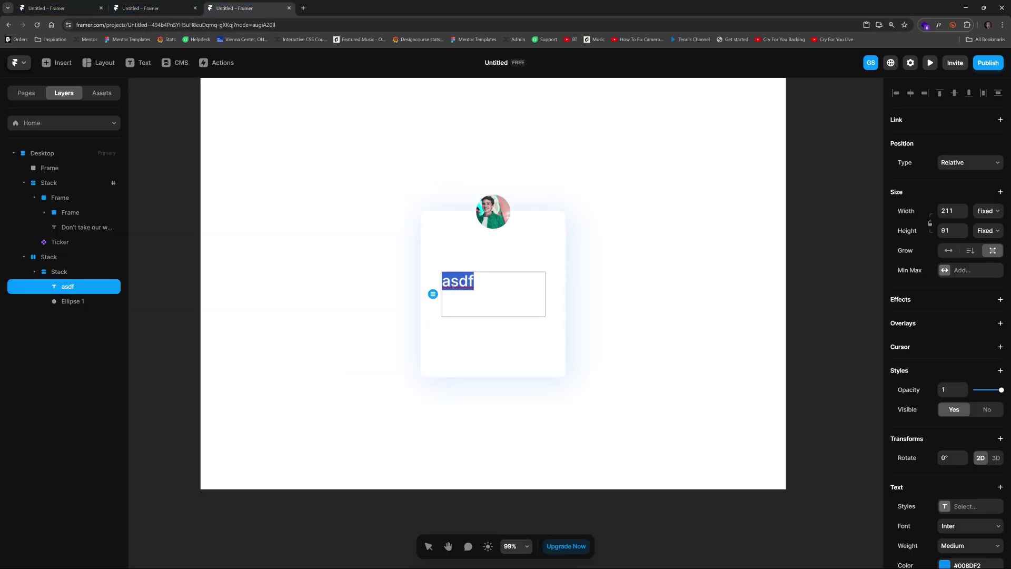
key("ctrl+v")
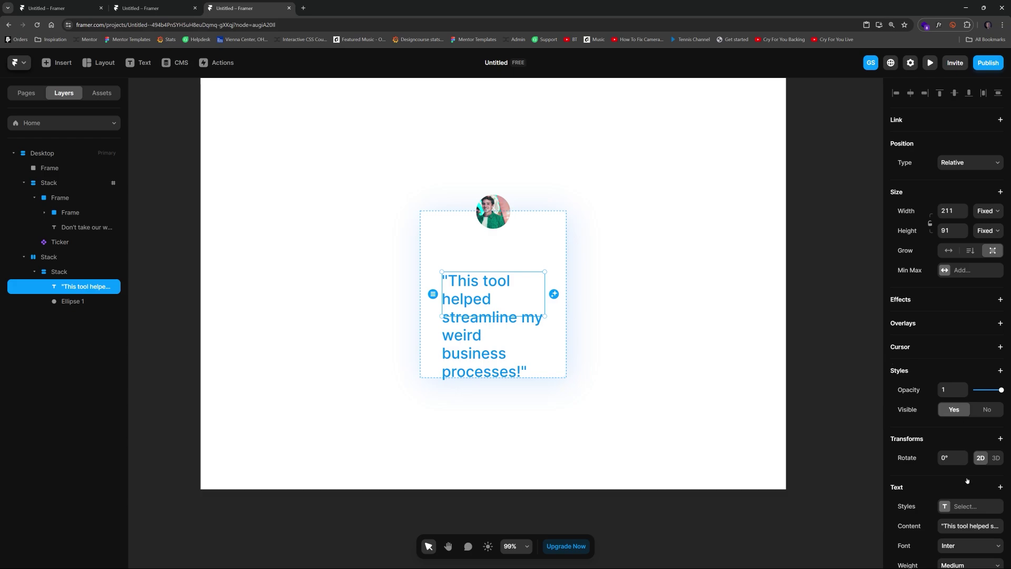
Set the quote's font size to 18 pixels and its colour to black, #000000
scroll(966, 474, "down", 5)
left_click(951, 368)
type("30")
key("Down")
key("Down")
key("Down")
key("Down")
key("Down")
key("Down")
key("Down")
key("Down")
key("Down")
key("Down")
key("Down")
key("Down")
key("Down")
key("Up")
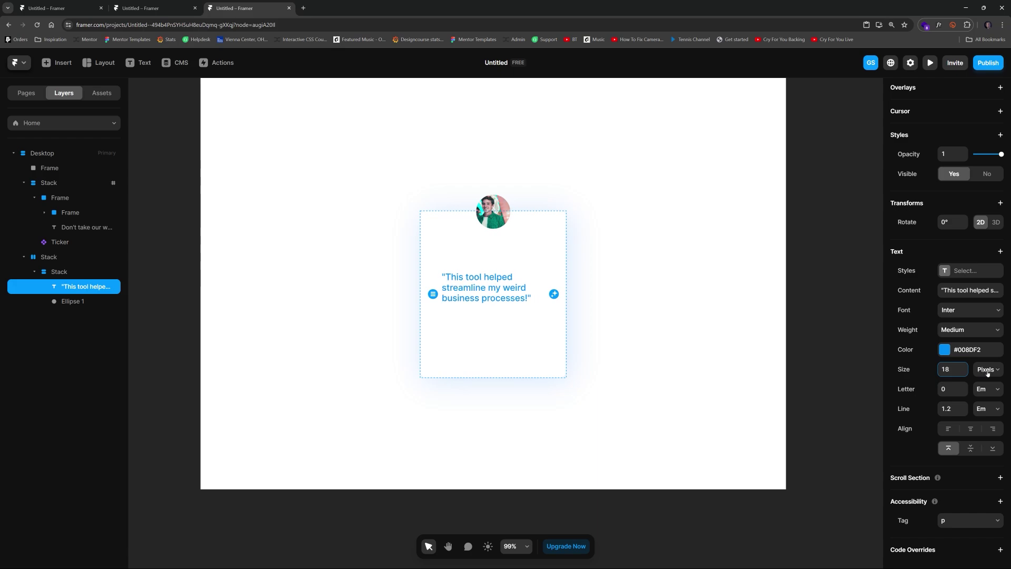
left_click(945, 352)
left_click_drag(758, 442, 735, 458)
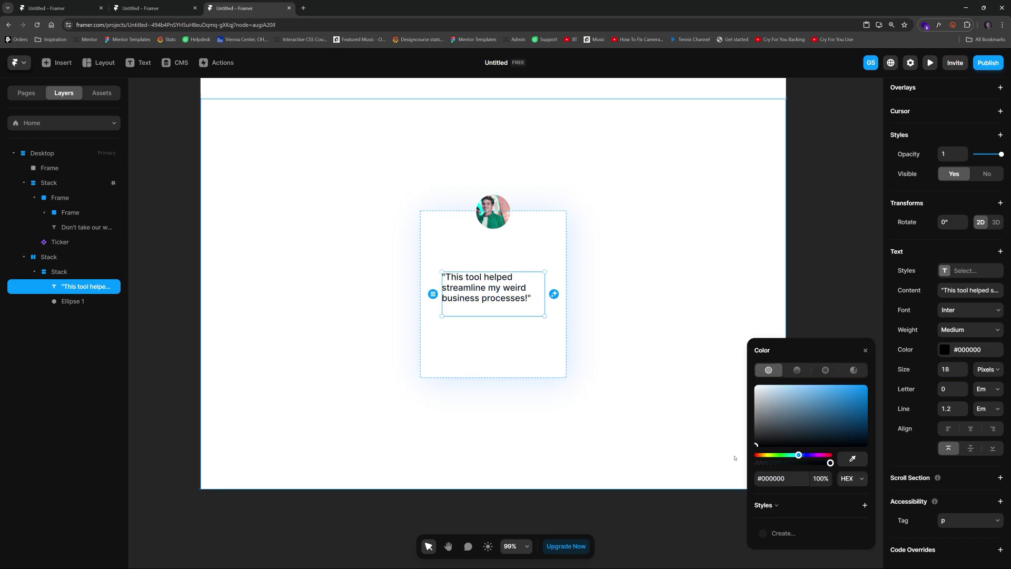
Set the quote's font size to 16 pixels and its line height to 1.4 em
left_click(946, 371)
key("Down")
key("Down")
left_click(953, 409)
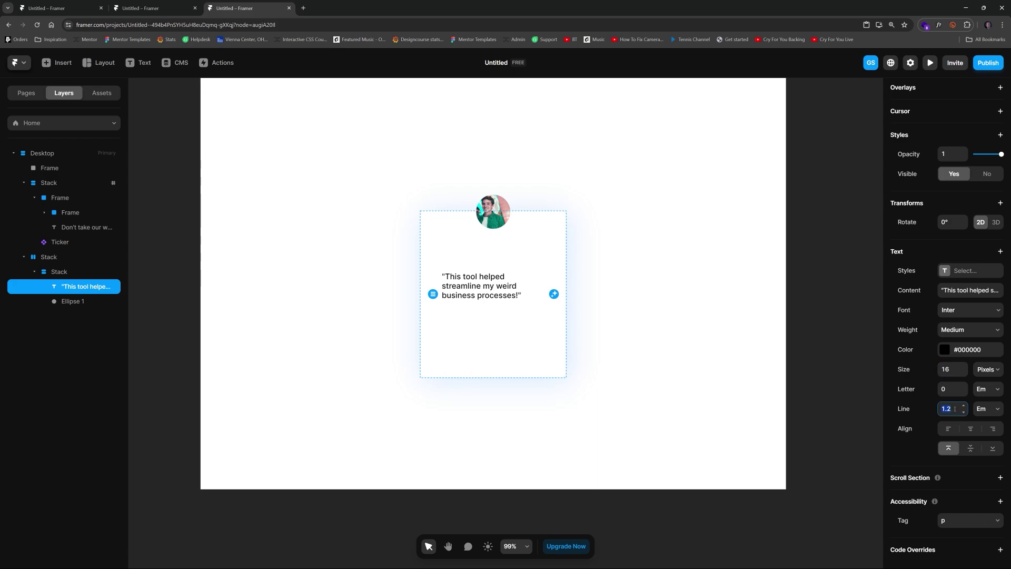
key("Up")
key("Up")
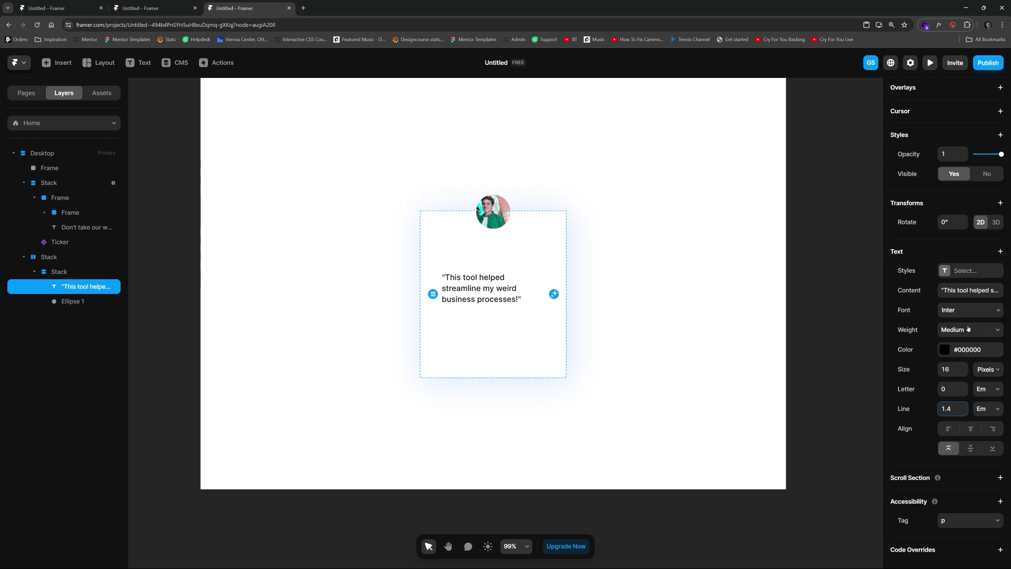
Set the quote's font weight to Regular and centre its text horizontally
left_click(968, 329)
left_click(965, 387)
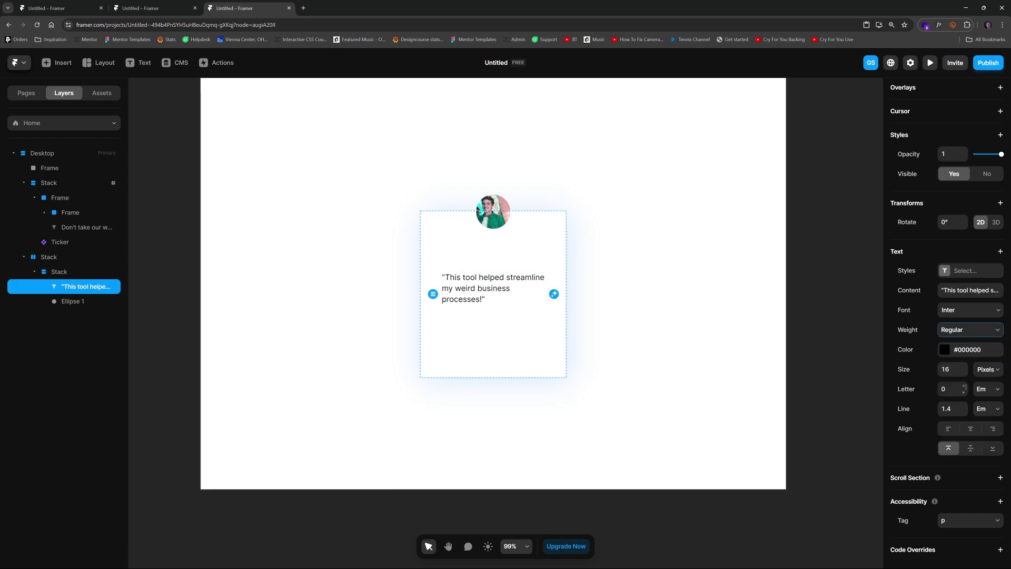
left_click(970, 428)
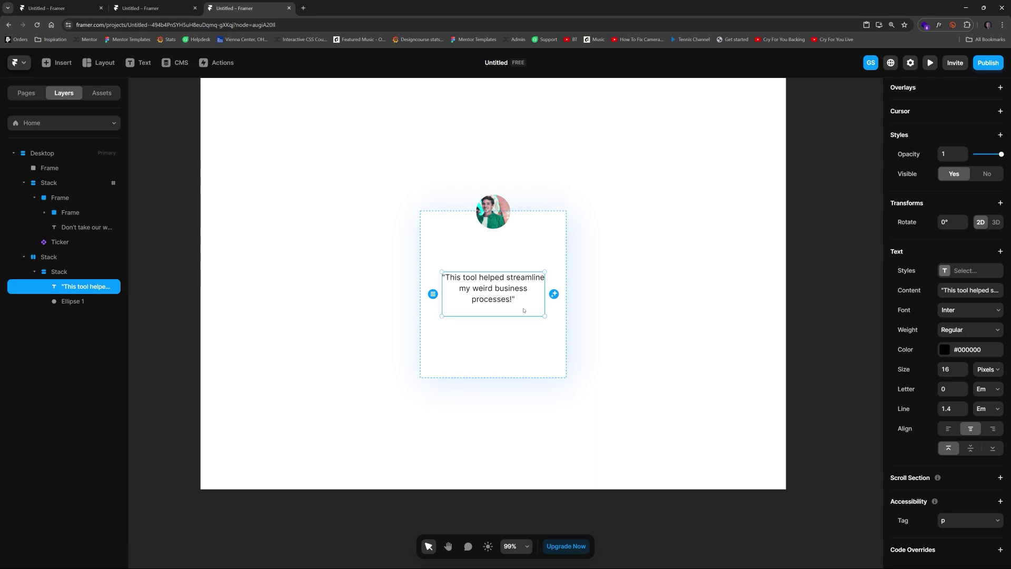
Make the quote's text box 100% of the card's width and set its height to Fit Content
left_click_drag(523, 315, 523, 308)
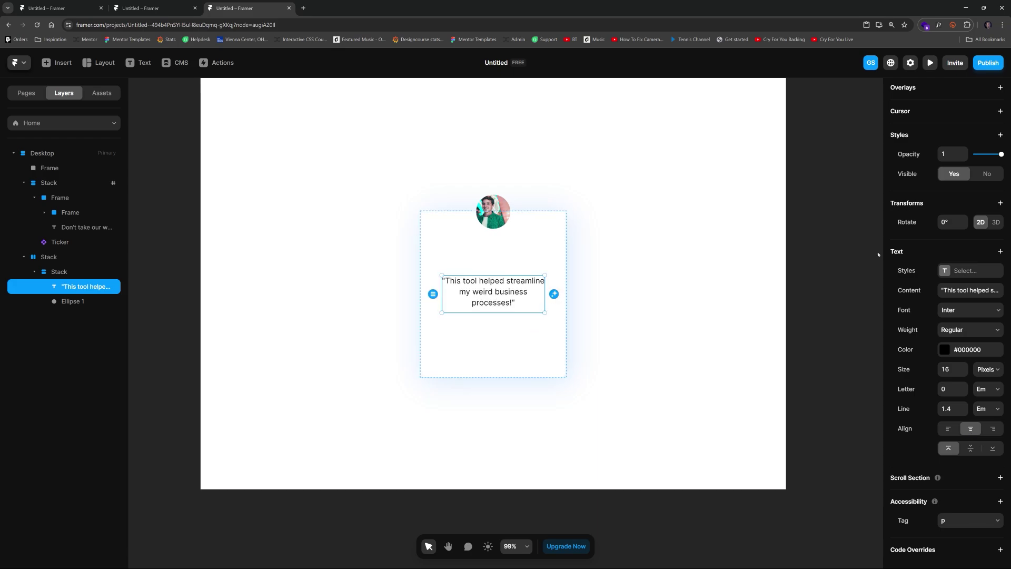
scroll(967, 330, "up", 5)
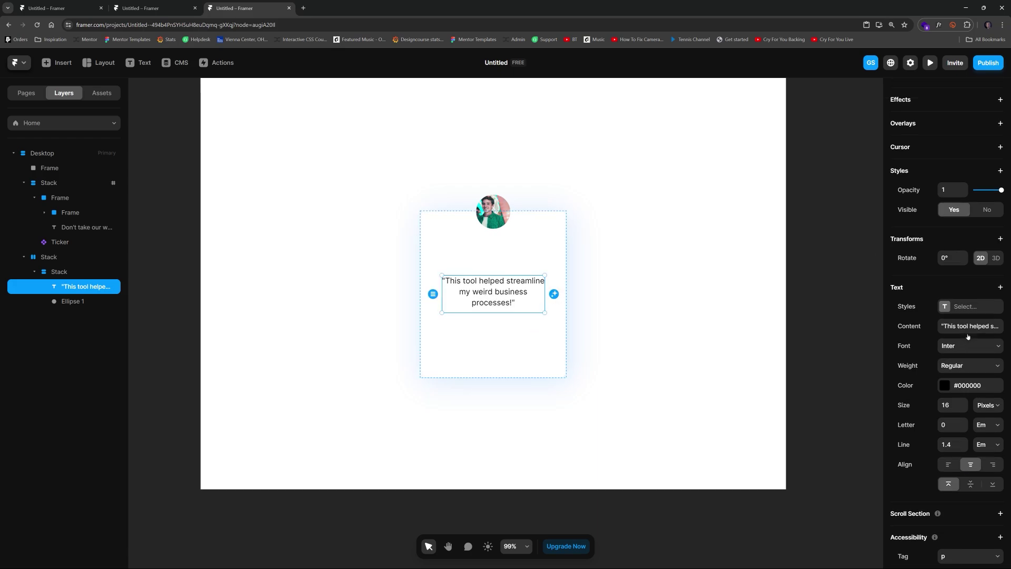
left_click(954, 211)
type("100%")
key("Return")
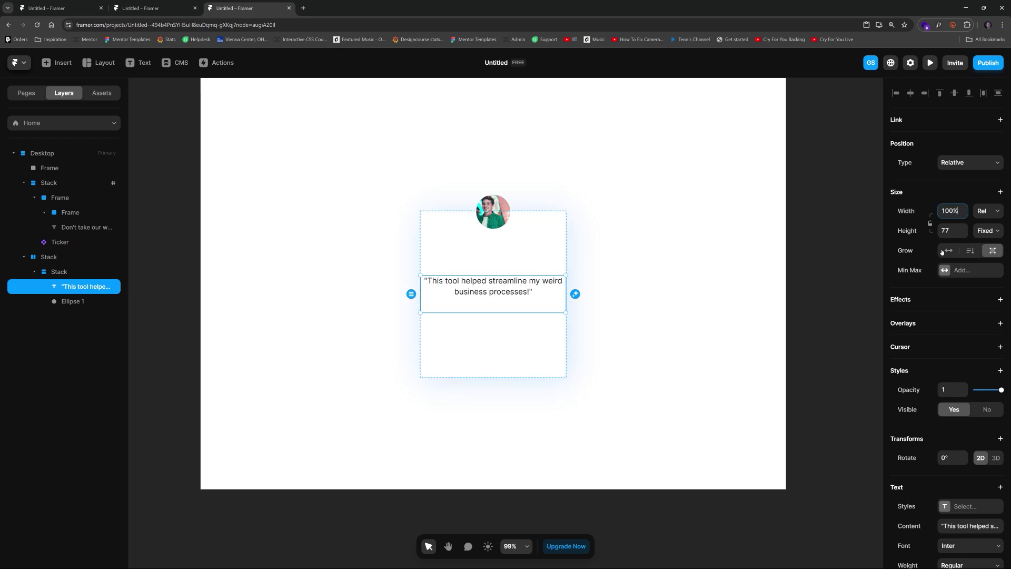
left_click(987, 230)
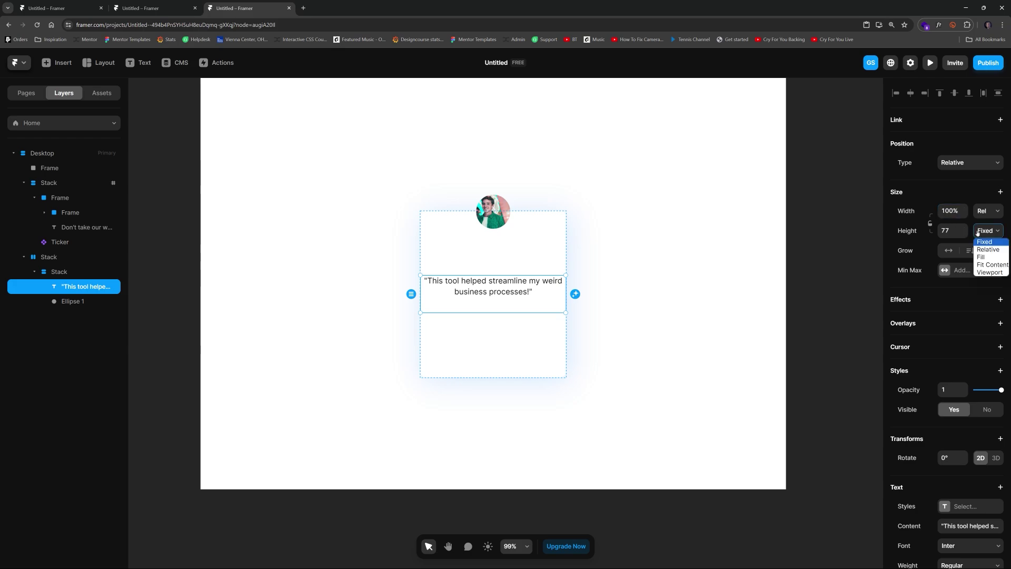
left_click(987, 264)
Set the testimonial card's padding to 33 on all sides
left_click(519, 262)
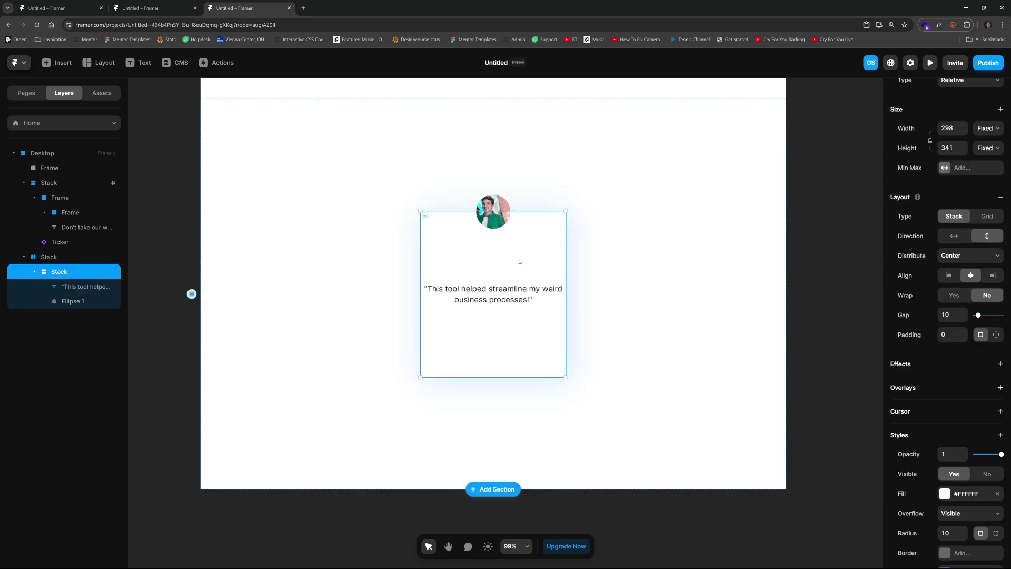
left_click(956, 334)
type("1")
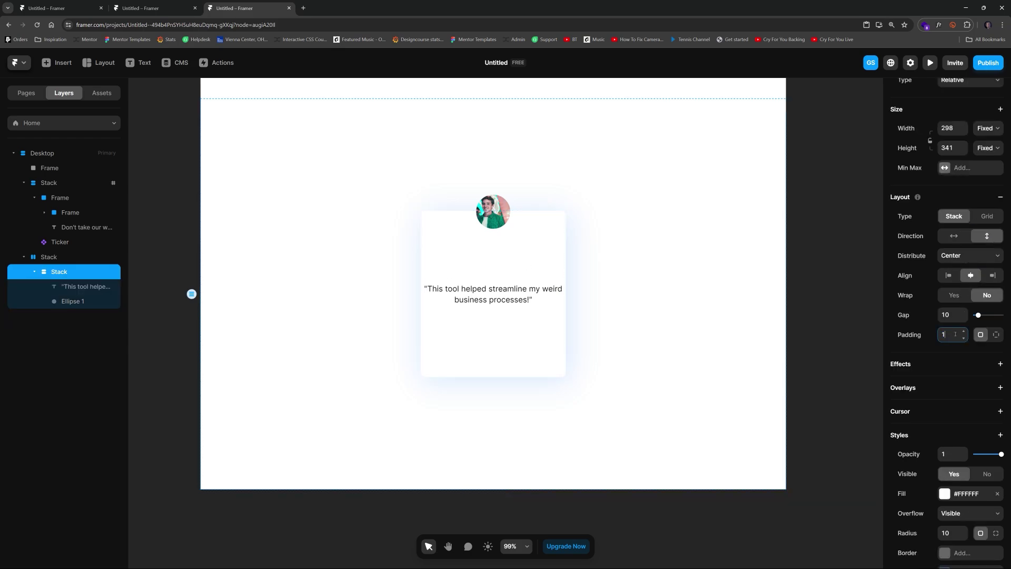
key("BackSpace")
type("17")
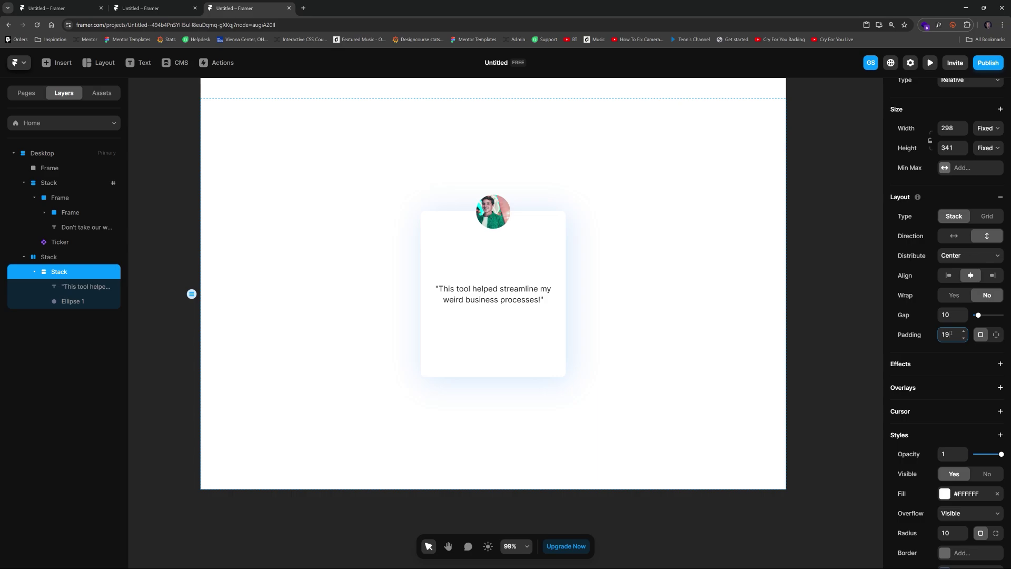
key("BackSpace")
key("BackSpace")
type("30")
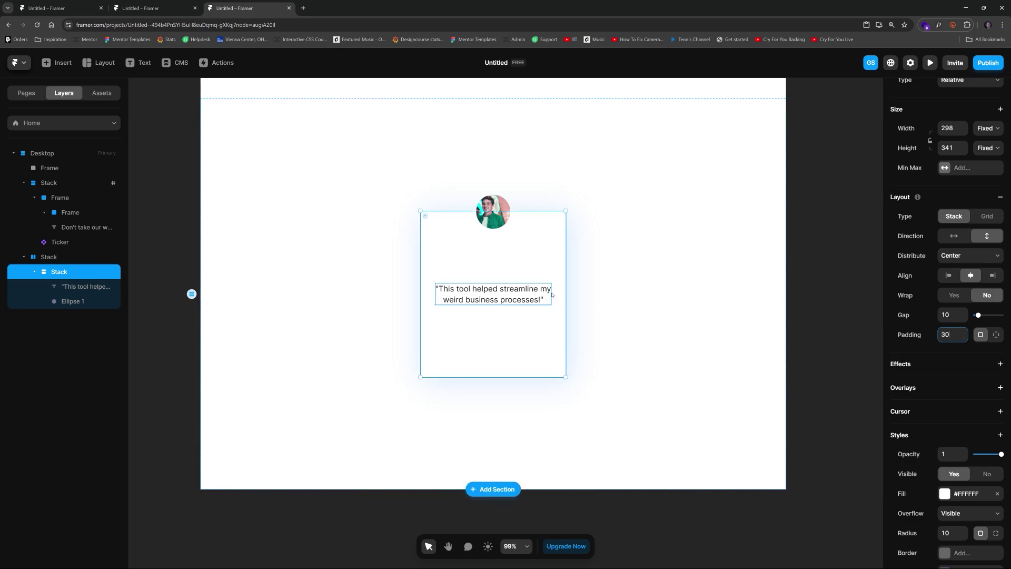
key("BackSpace")
type("2")
key("BackSpace")
type("3")
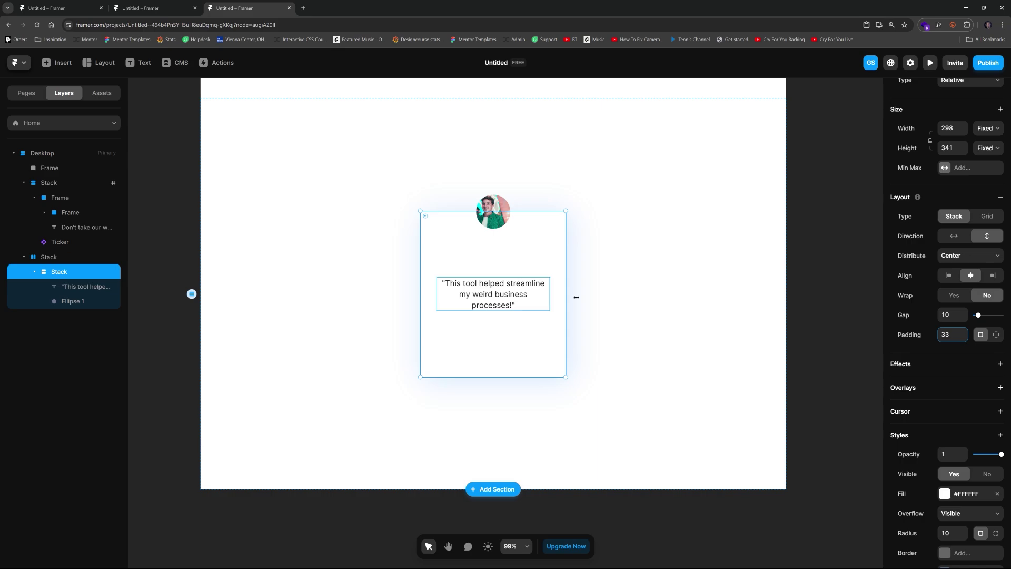
Set the card stack's distribution to Start so its content begins at the card's upper edge
left_click(951, 315)
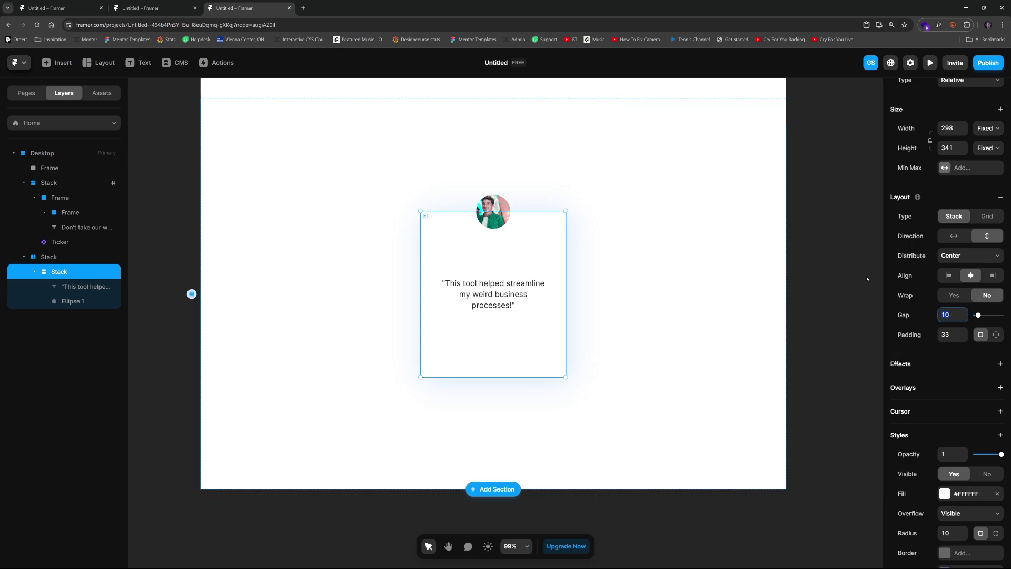
left_click(978, 256)
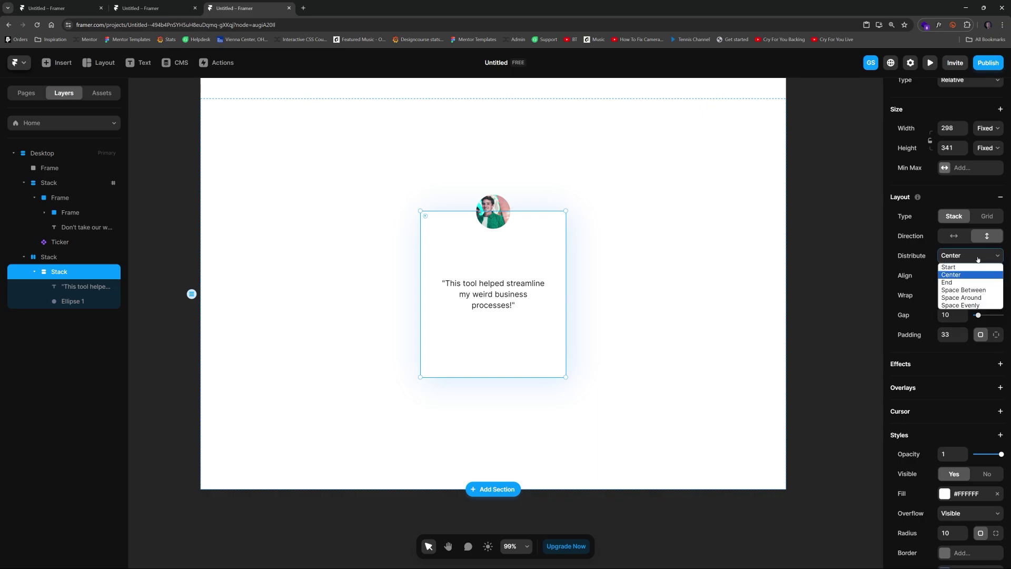
left_click(962, 267)
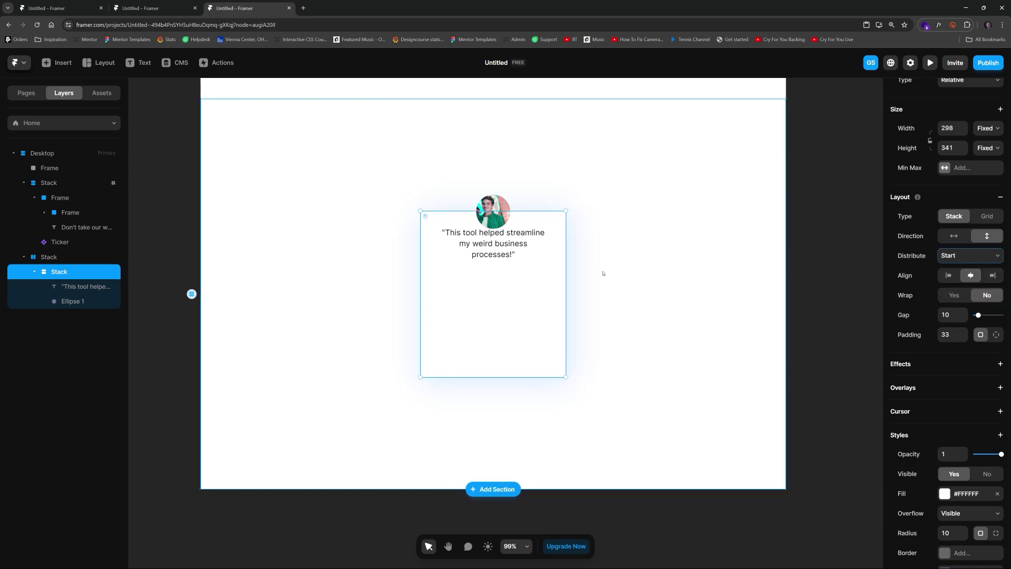
Switch the card to individual side paddings and set its top padding to 60, leaving room below the portrait
scroll(502, 215, "up", 5)
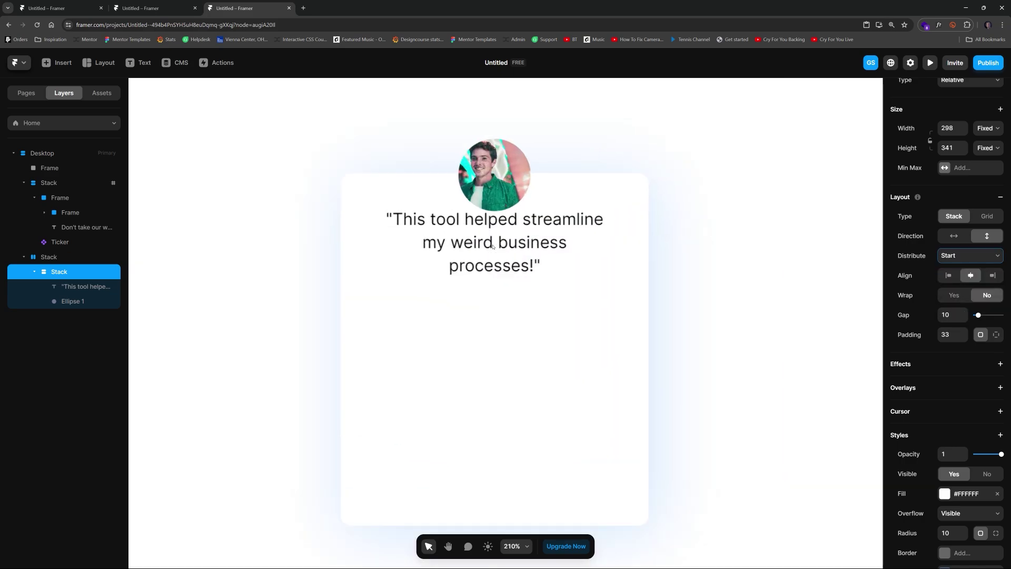
left_click(501, 215)
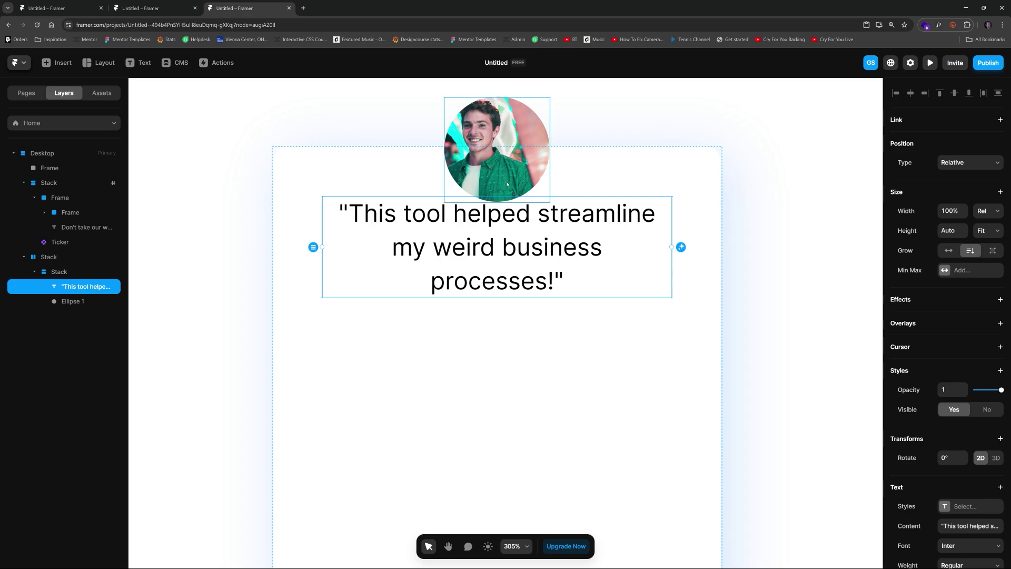
left_click(642, 196)
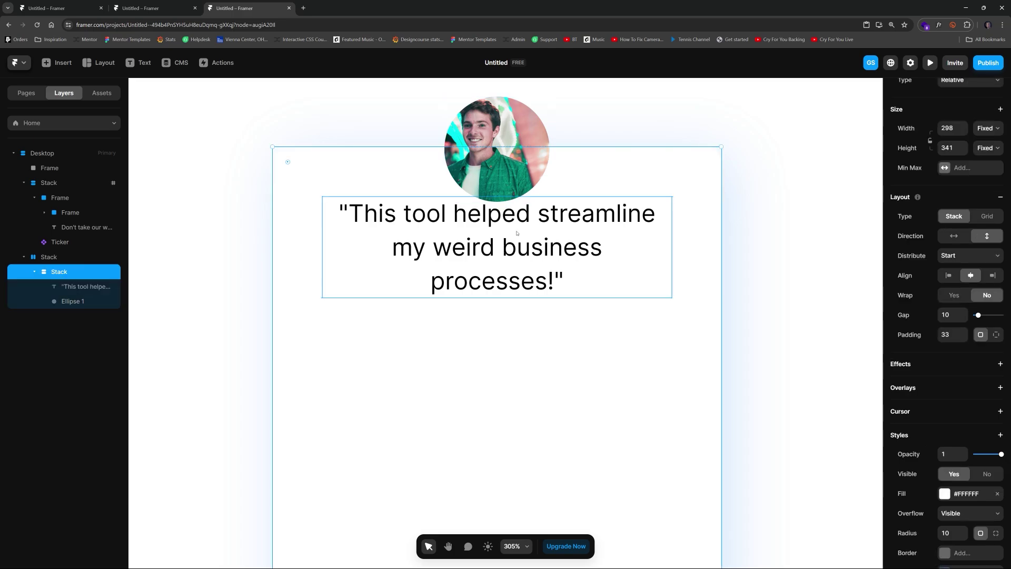
left_click(996, 335)
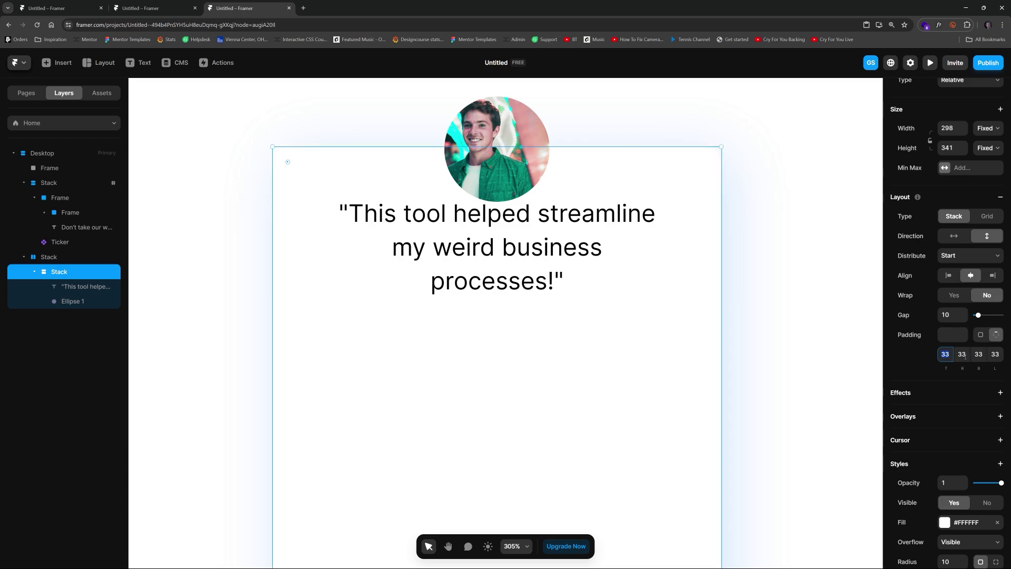
left_click(944, 354)
type("60")
key("Return")
key("Escape")
scroll(789, 261, "down", 5)
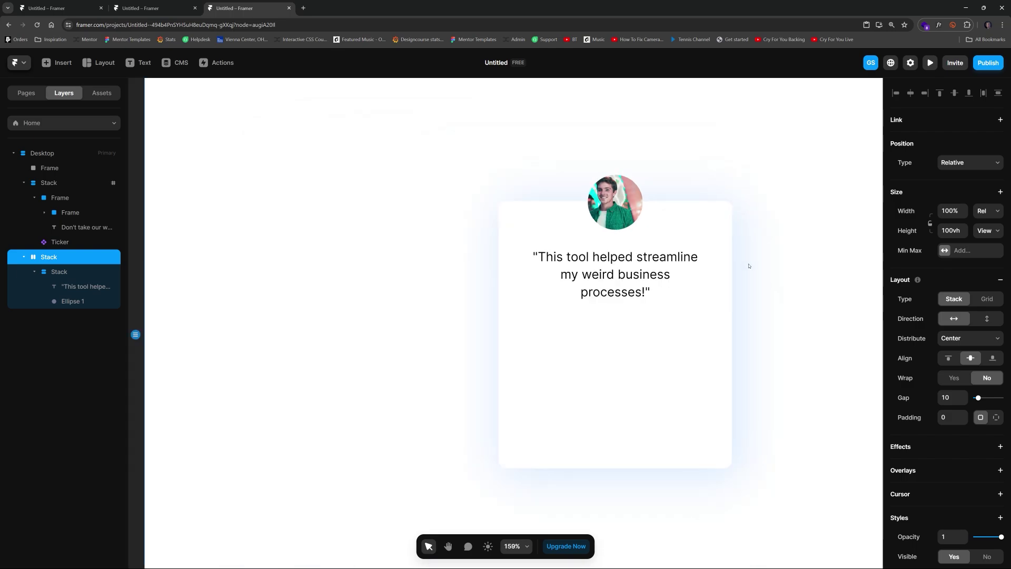
key("space")
left_click_drag(771, 276, 601, 272)
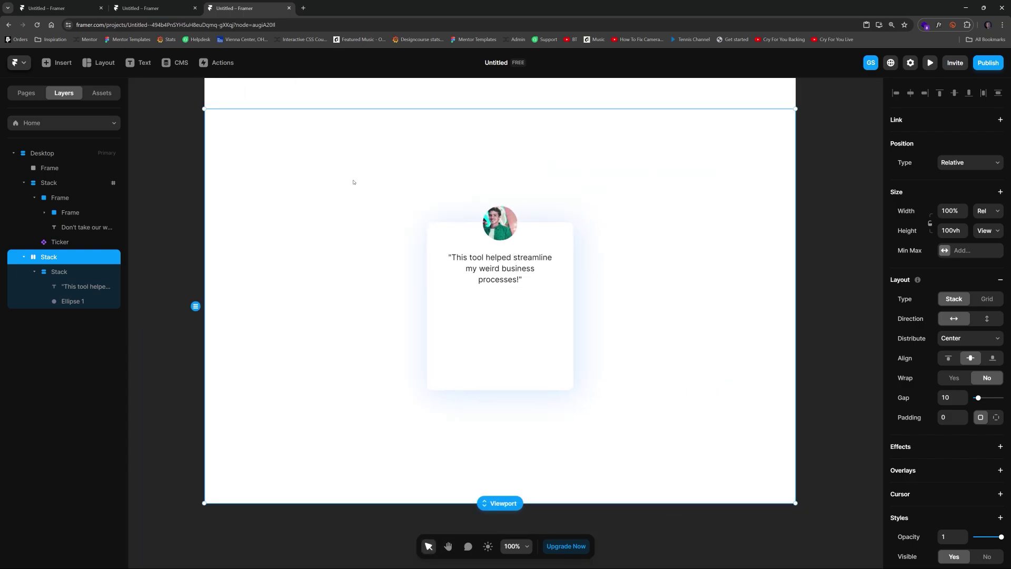
Duplicate the quote text below itself in the card and replace the copy's text with the customer's full name
left_click(496, 278)
key("ctrl+d")
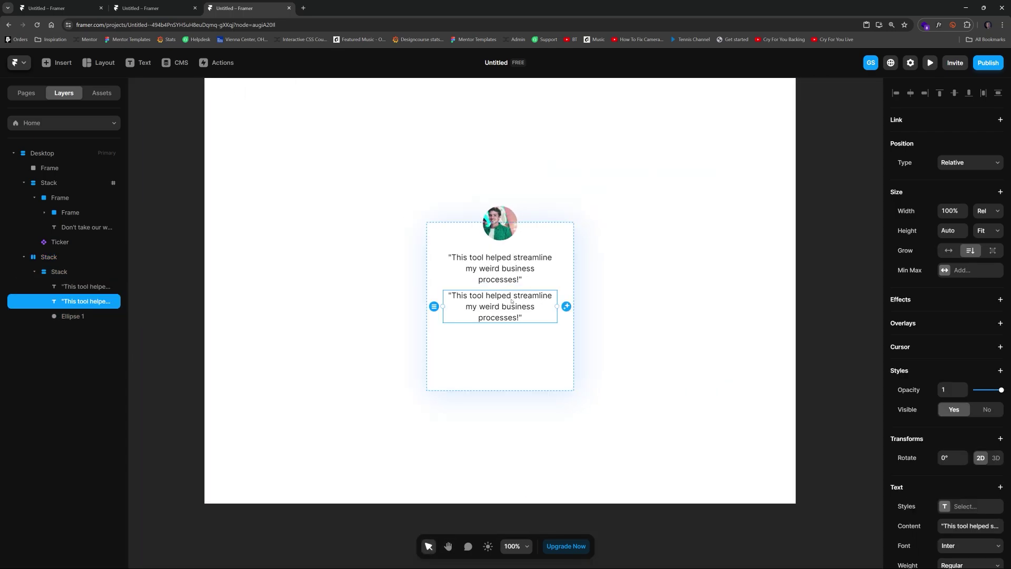
double_click(513, 308)
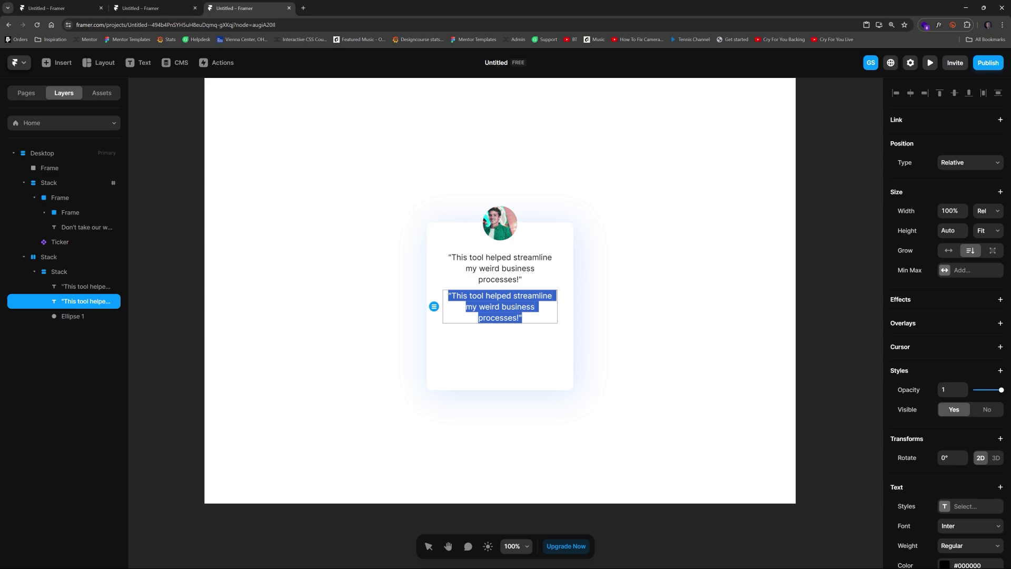
type("Johnathan Doe")
key("Escape")
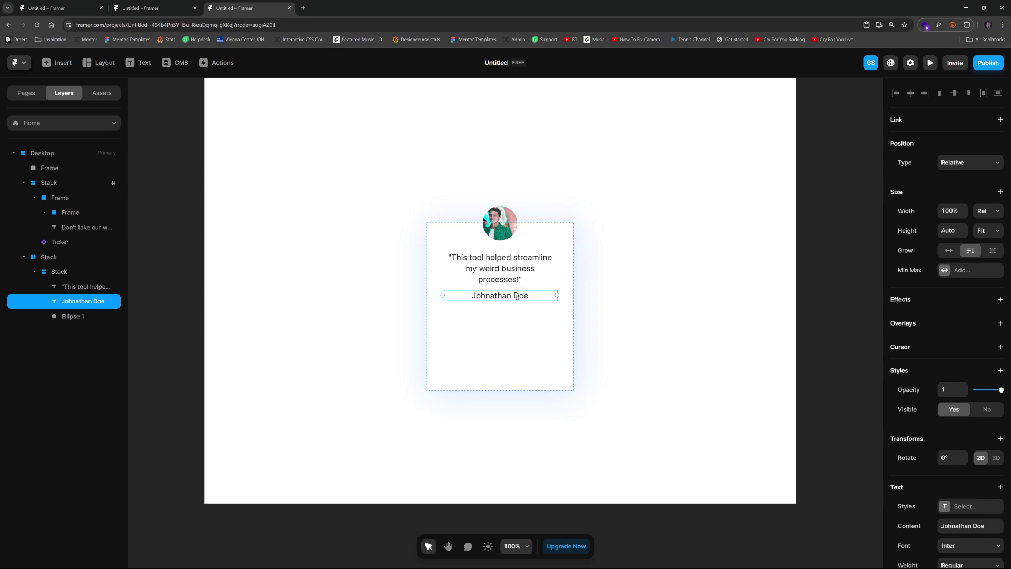
Style the customer's name with Bold weight, the blue #0A85FF sampled from the canvas, and font size 14
scroll(973, 319, "down", 5)
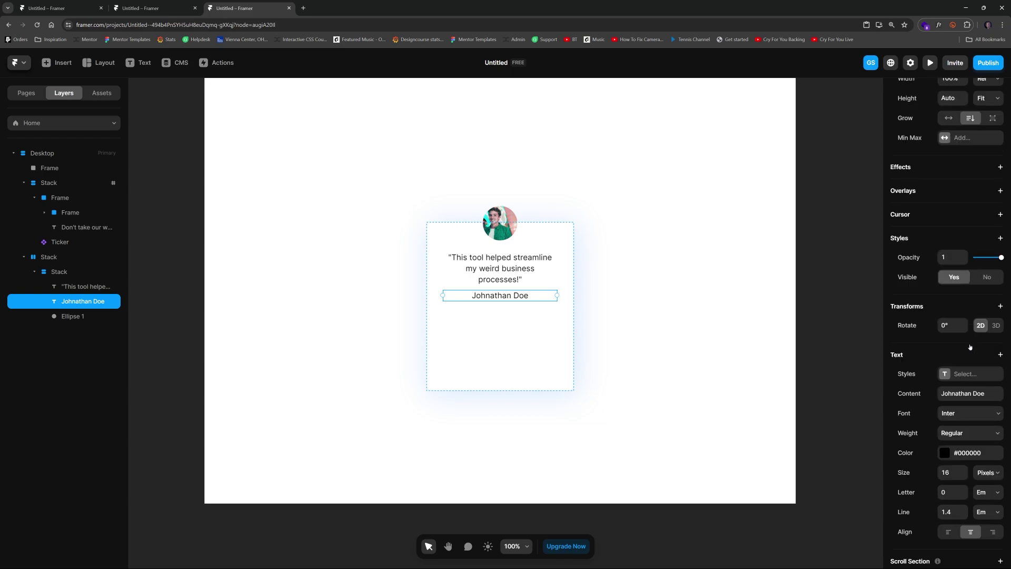
left_click(962, 368)
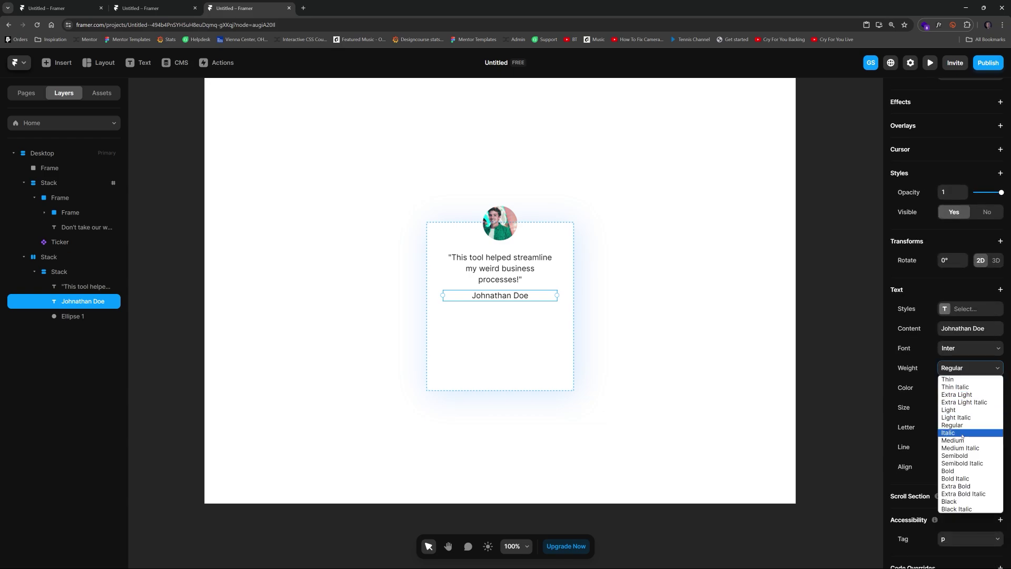
left_click(955, 471)
left_click(966, 388)
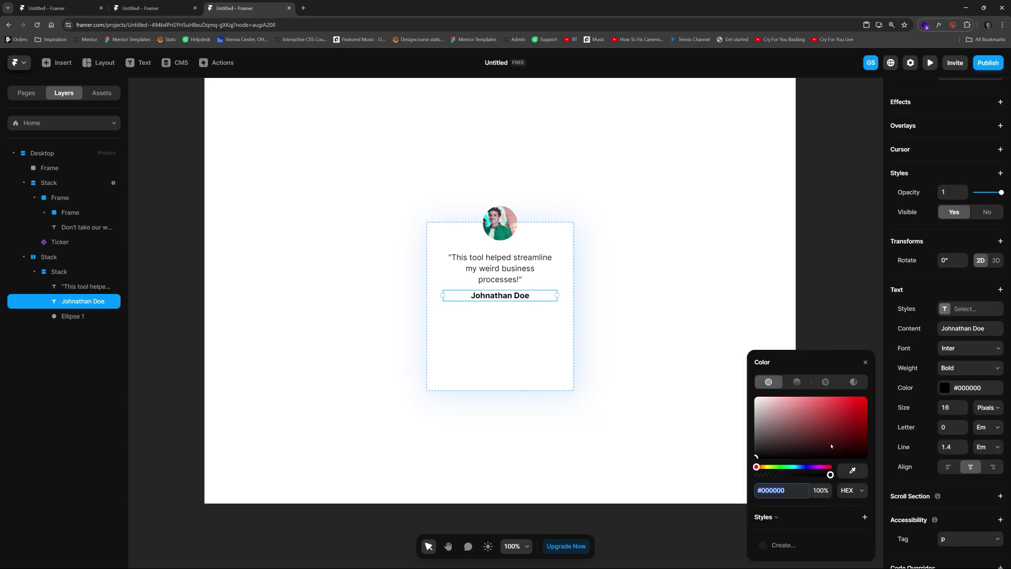
left_click(862, 474)
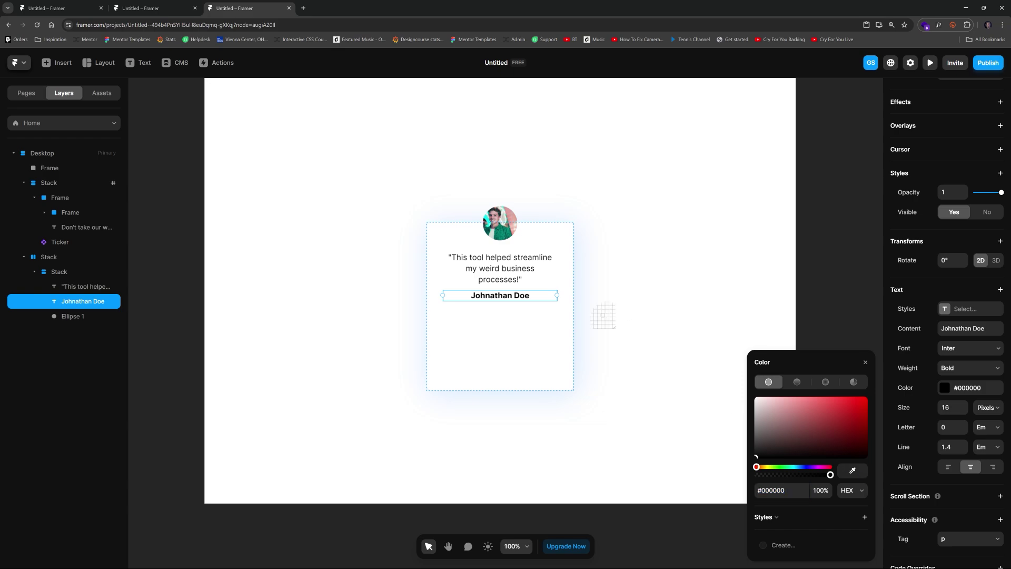
left_click(557, 295)
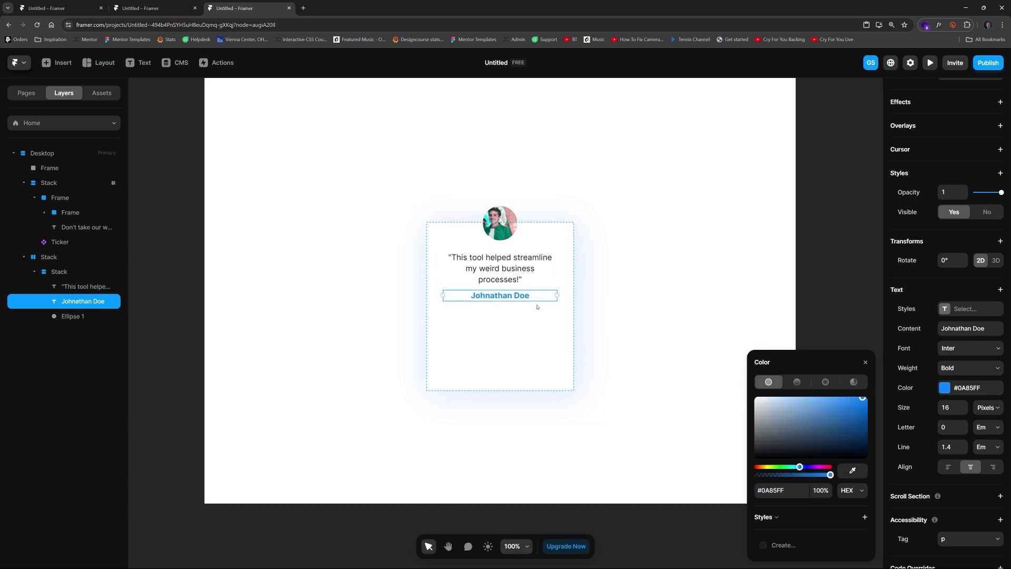
left_click(952, 407)
type("14")
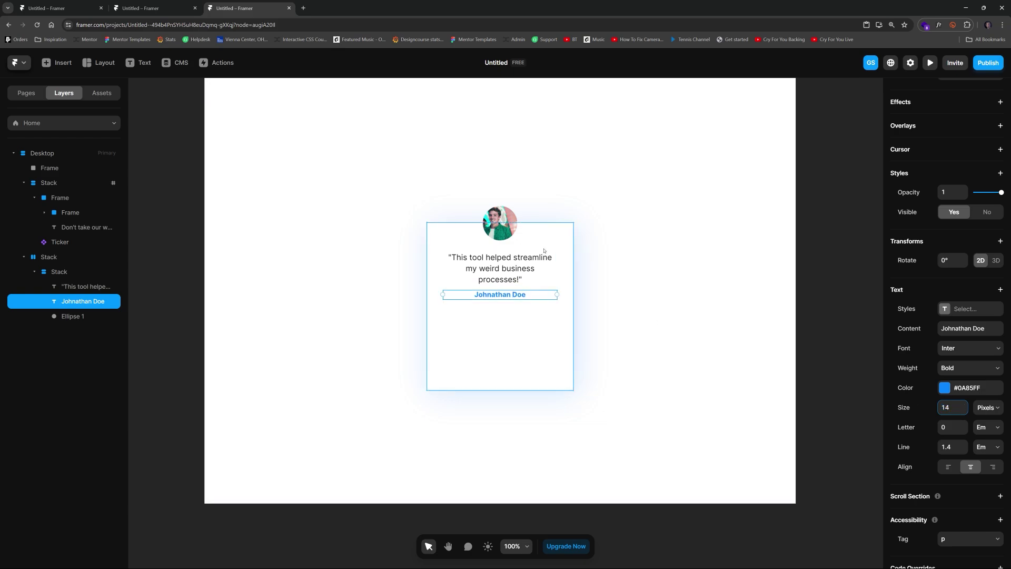
Widen the card stack's gap between the quote and the customer's name to 26
left_click(509, 296)
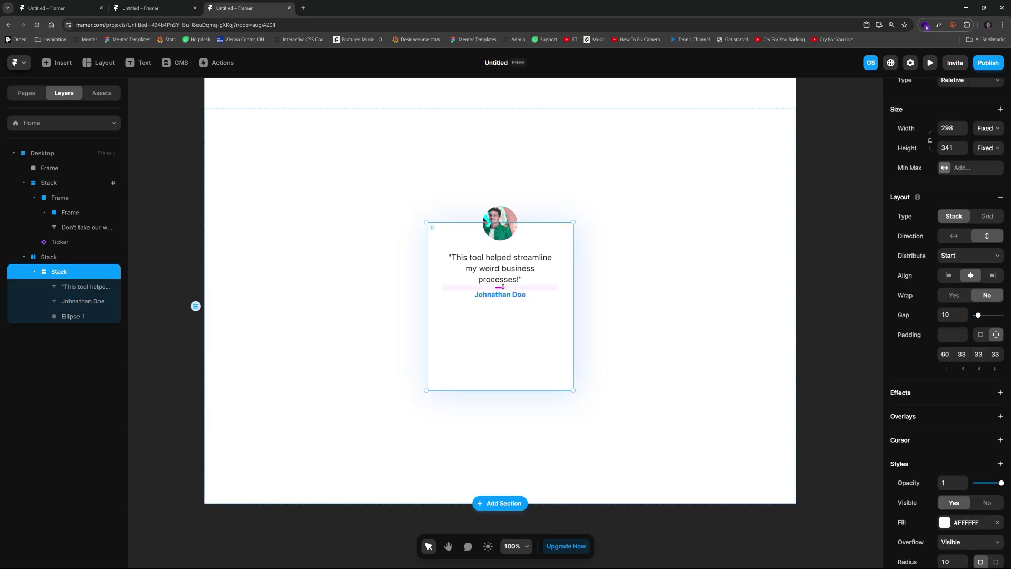
left_click_drag(500, 287, 502, 294)
key("Escape")
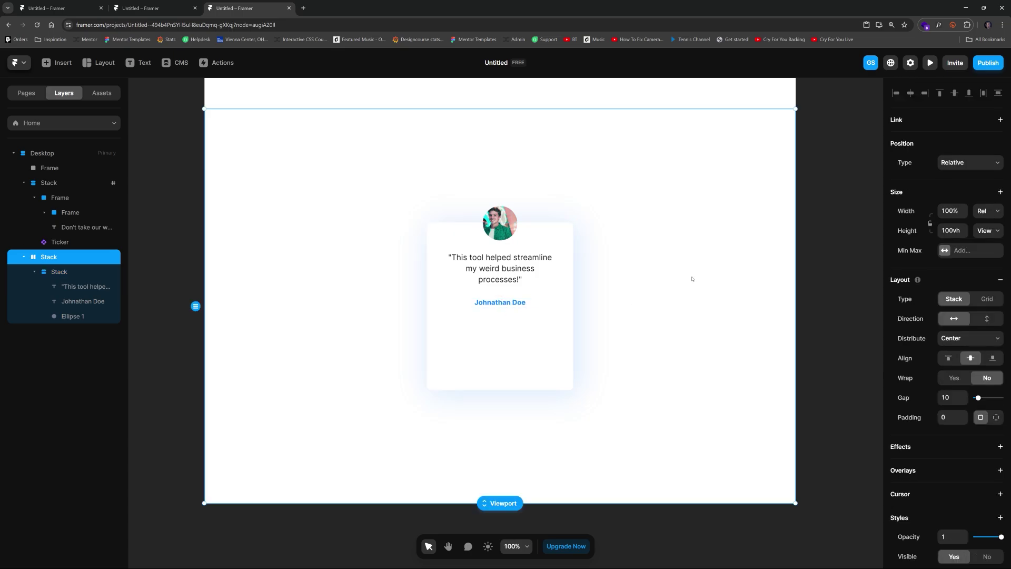
Set the testimonial card's top padding to 64
left_click(533, 289)
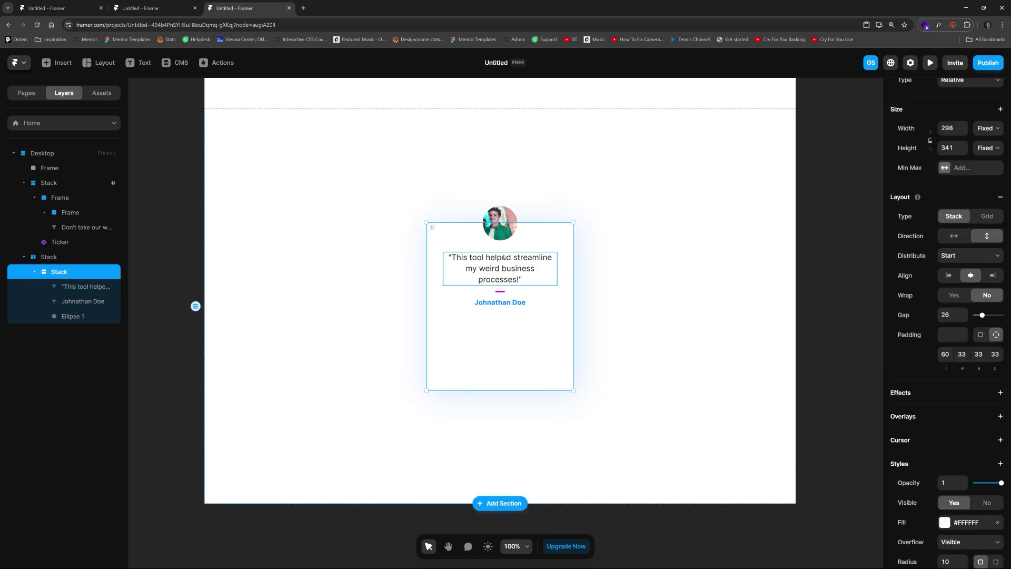
left_click(945, 354)
type("61")
key("Up")
key("Up")
key("Up")
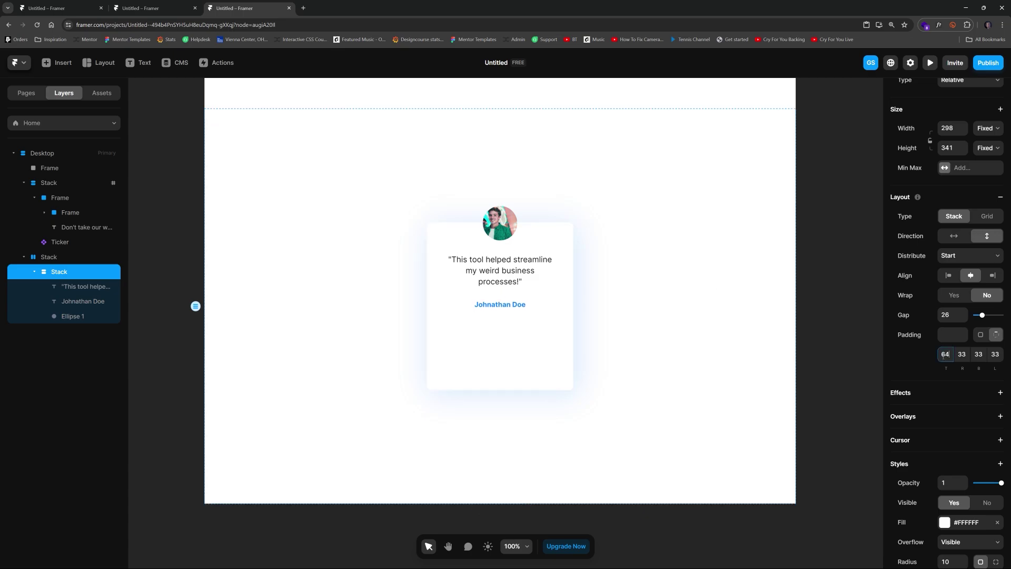
Wrap the customer's name and a duplicate of it in a nested vertical stack with a slightly tightened gap
left_click(514, 307)
key("ctrl+d")
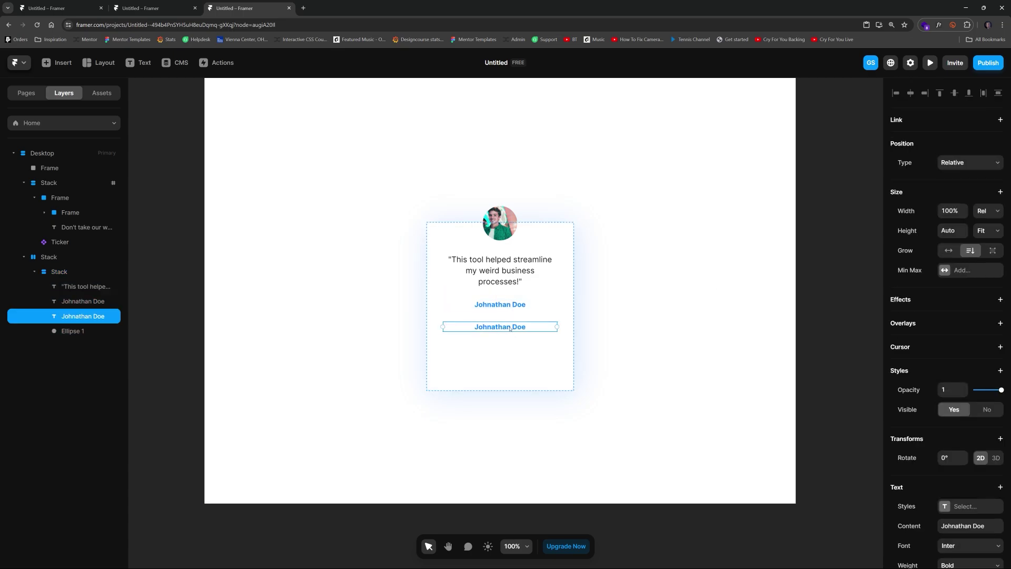
left_click(500, 304, "shift")
right_click(92, 304)
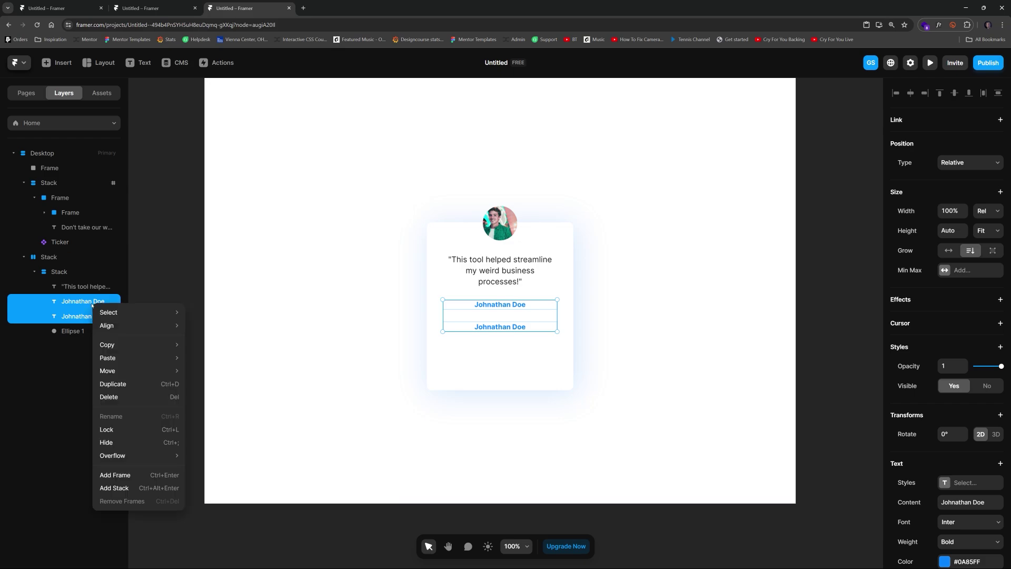
left_click(115, 475)
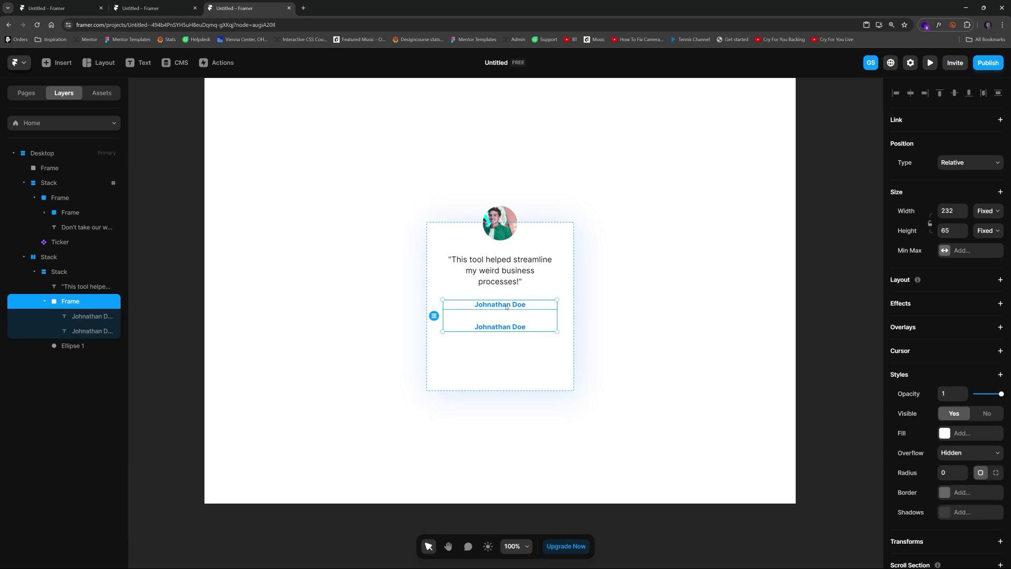
key("shift+a")
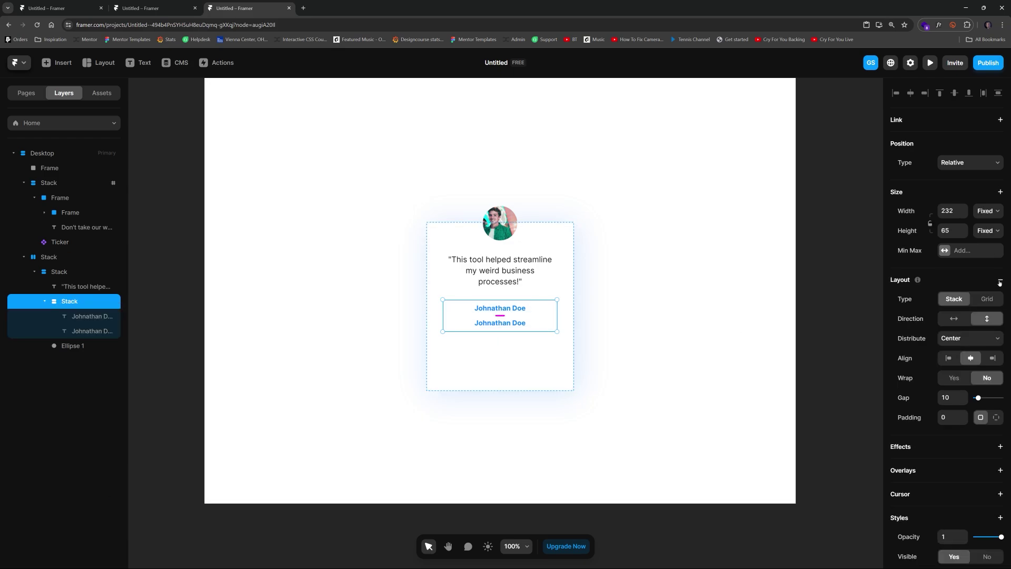
left_click_drag(503, 317, 505, 320)
Replace the lower copy of the customer's name with "Account Executive"
left_click(505, 322)
double_click(505, 323)
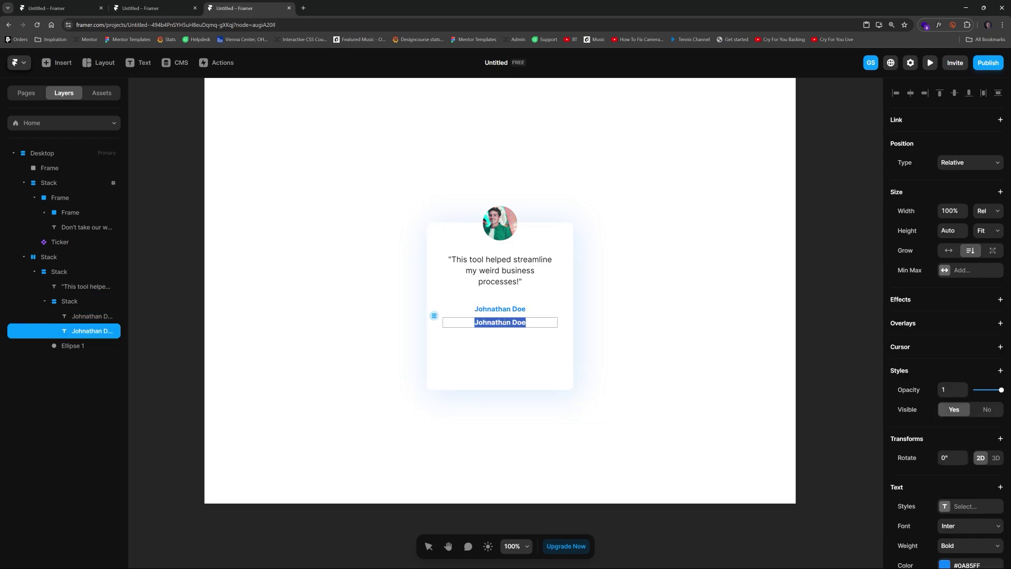
type("Account Executive")
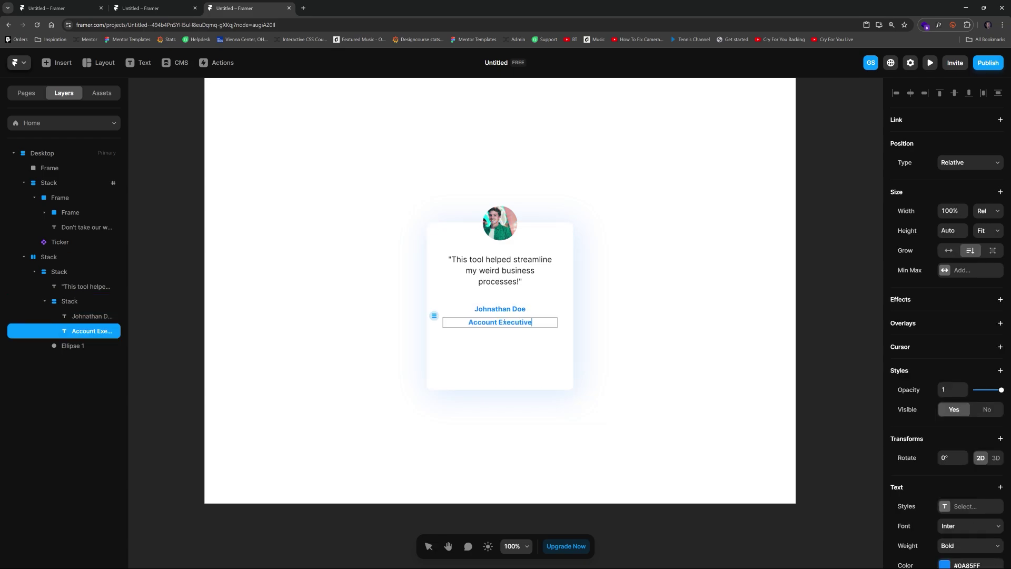
key("Escape")
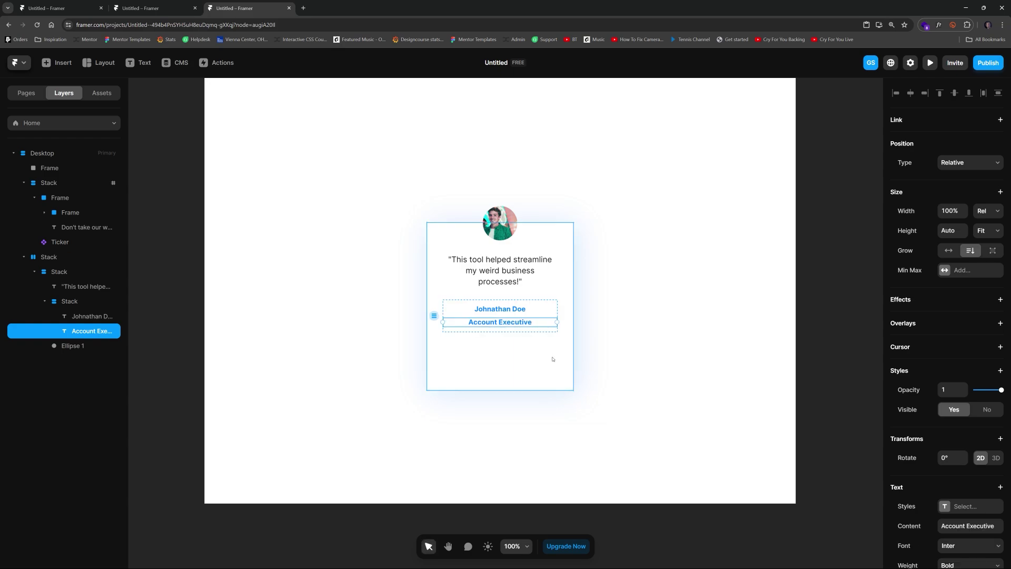
Style the "Account Executive" line in grey #878787 with font size 13 and Regular weight
scroll(953, 363, "down", 3)
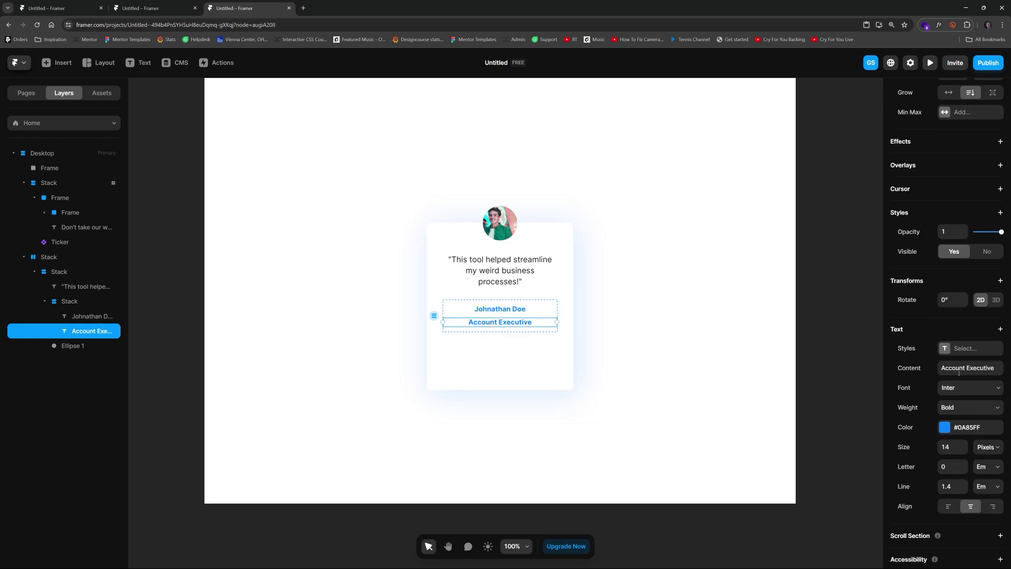
left_click(944, 427)
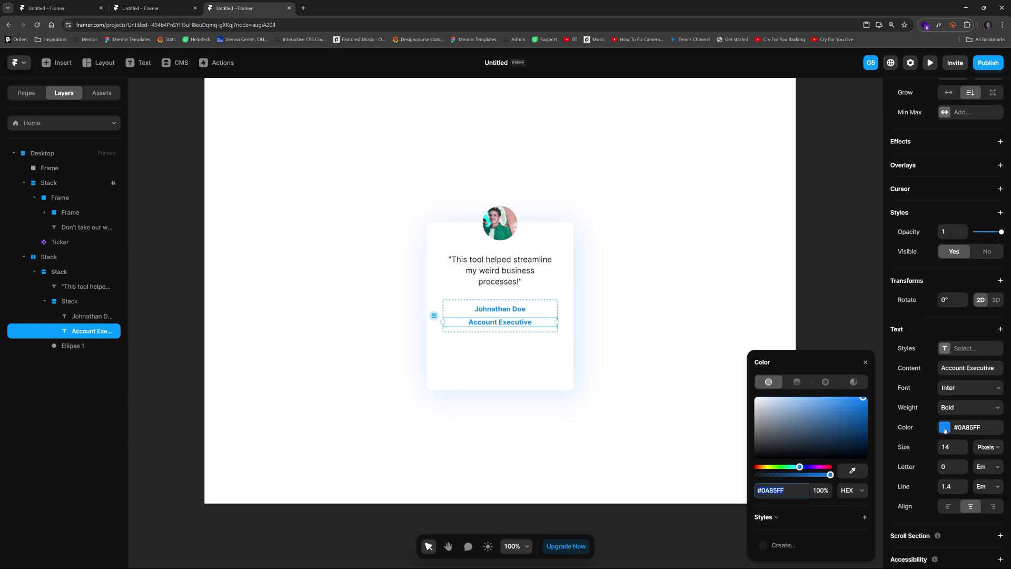
left_click_drag(790, 436, 735, 428)
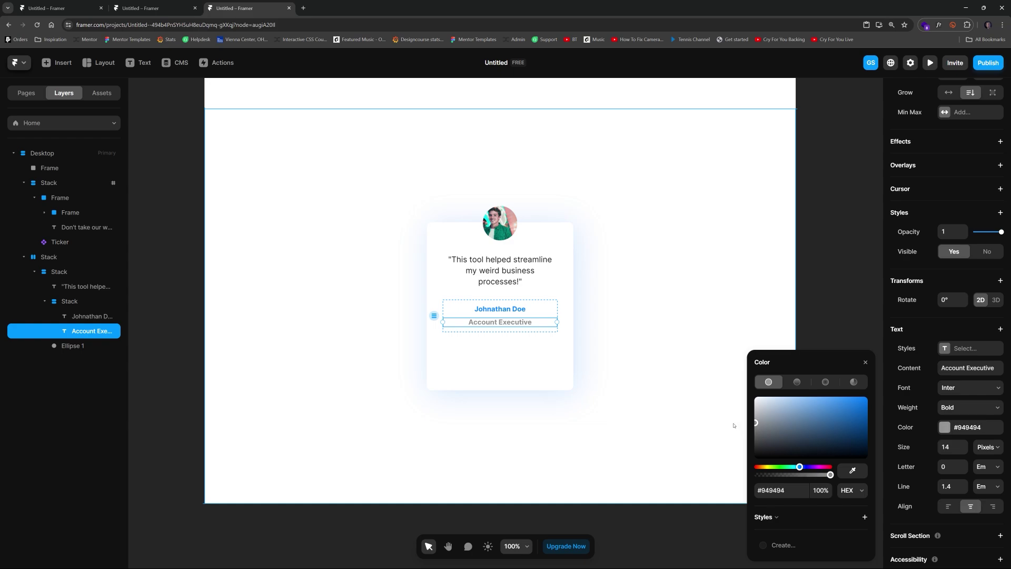
left_click(946, 447)
key("Down")
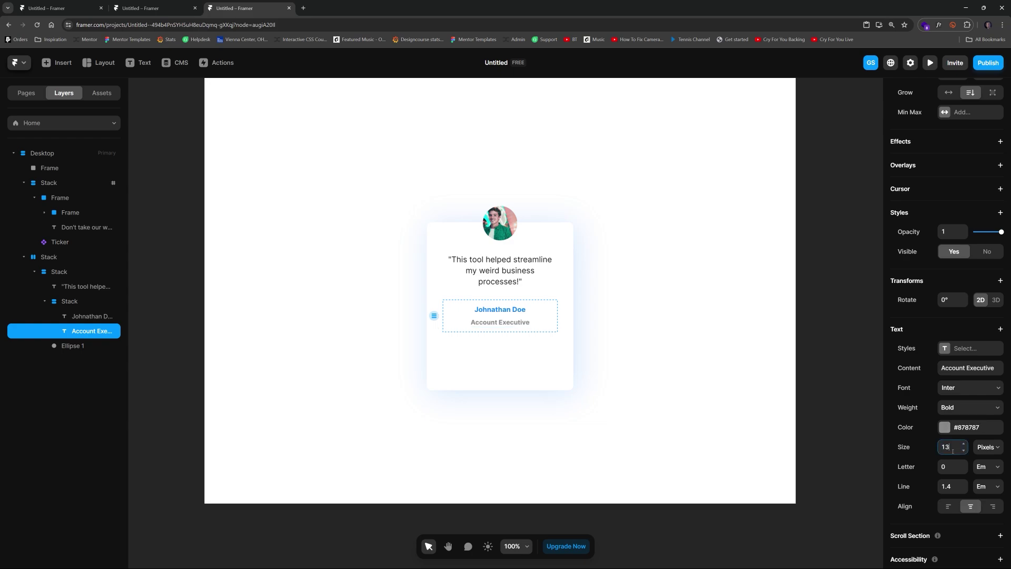
left_click(937, 391)
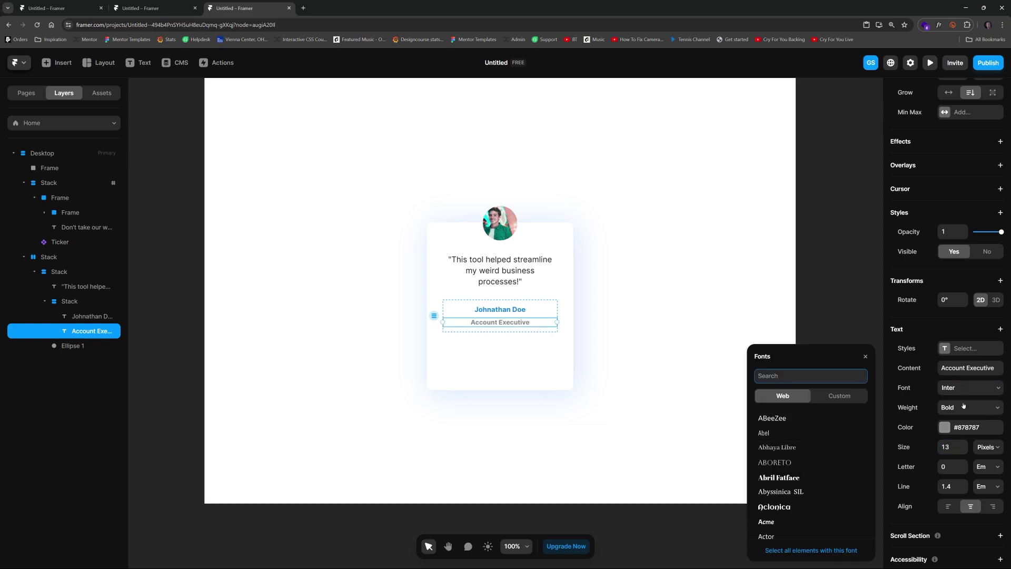
left_click(975, 395)
left_click(973, 407)
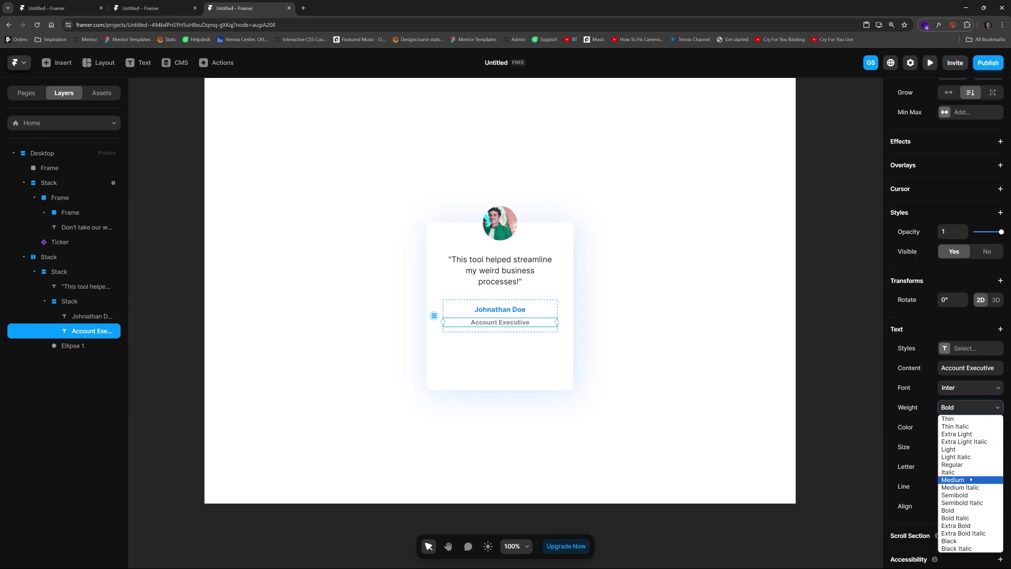
left_click(949, 464)
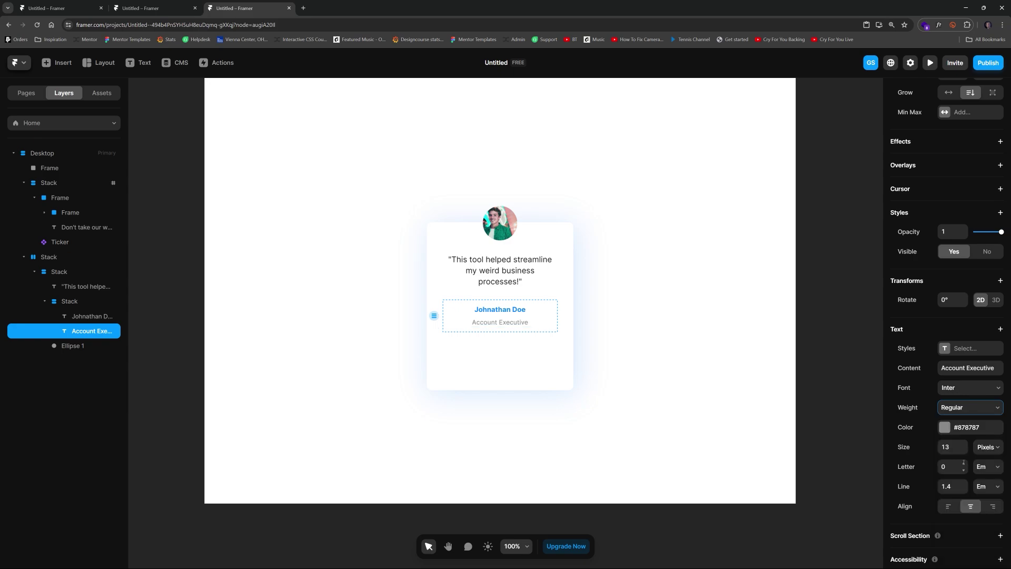
Set the customer's name to font size 16
left_click(500, 309)
left_click(952, 407)
type("16")
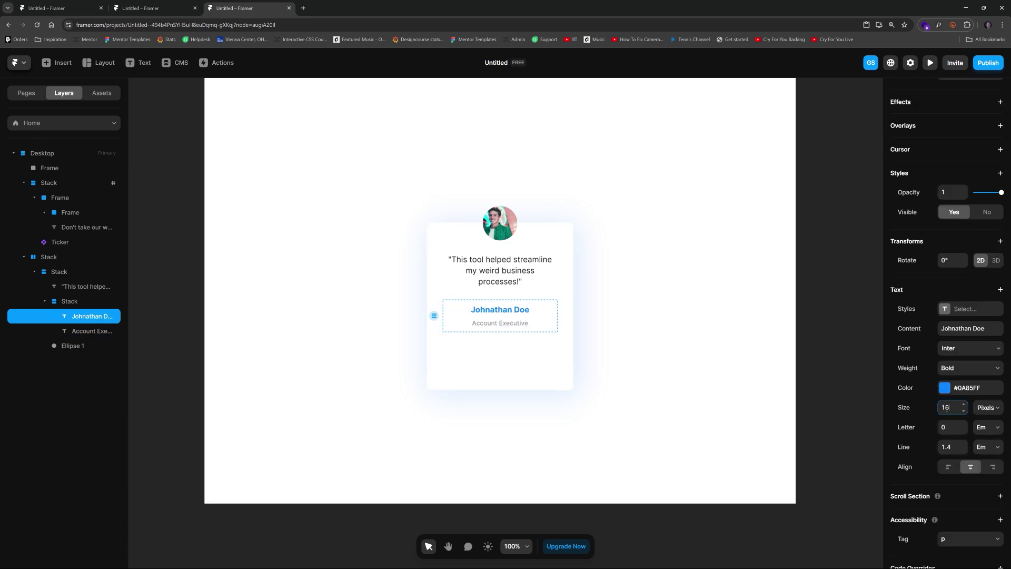
Darken the "Account Executive" line's text colour to #575757
left_click(532, 322)
left_click(966, 426)
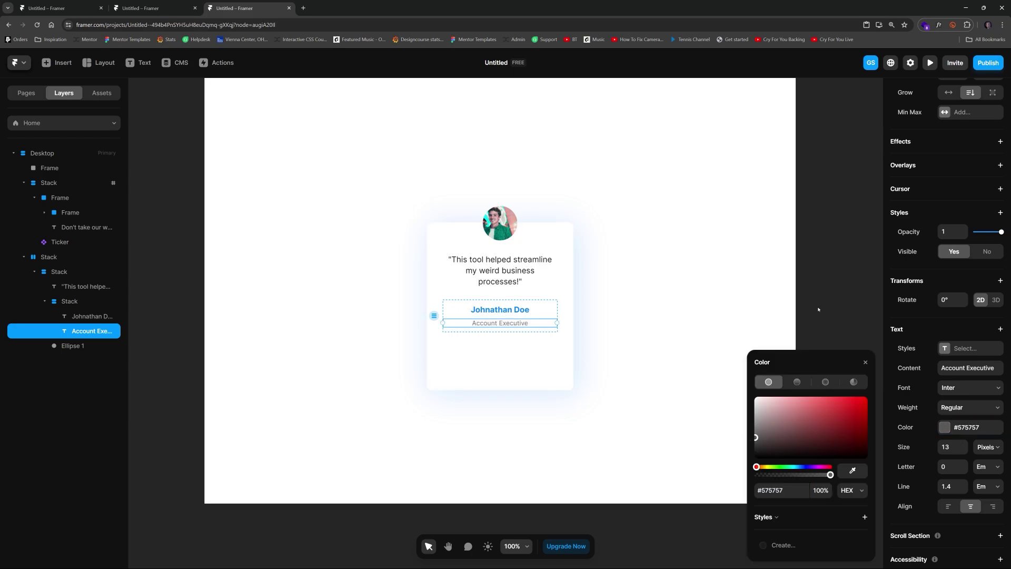
key("Escape")
Set the testimonial card's height to Fit Content
left_click(543, 358)
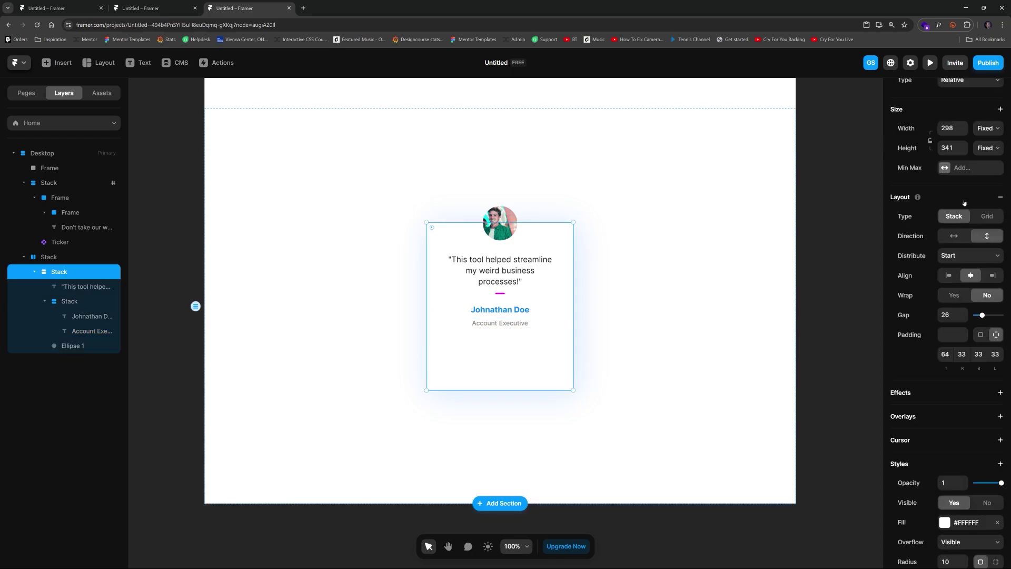
left_click(986, 129)
left_click(987, 130)
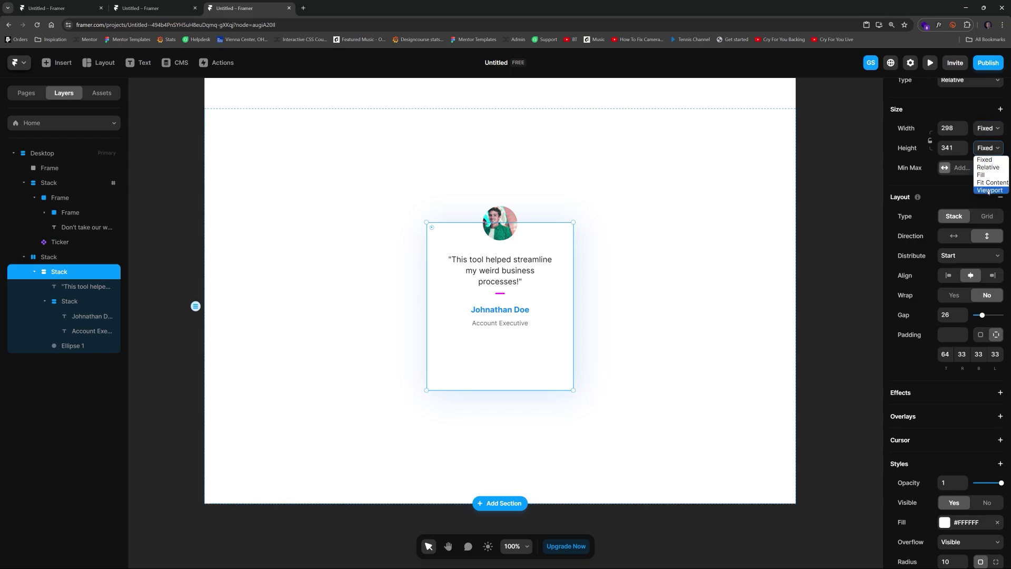
left_click(986, 182)
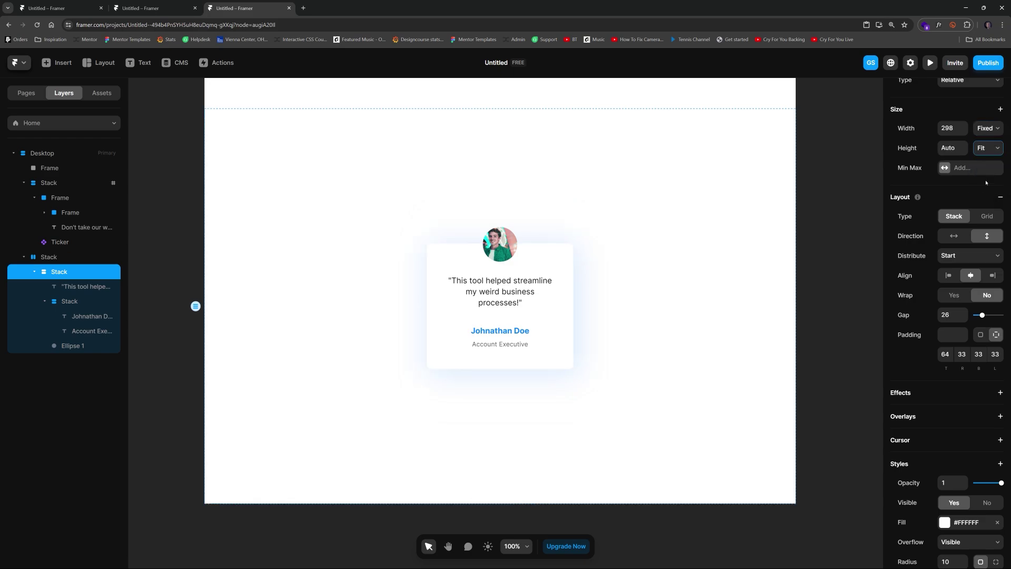
Rename the testimonial card's stack layer to "Card"
left_click(733, 266)
scroll(692, 273, "down", 5)
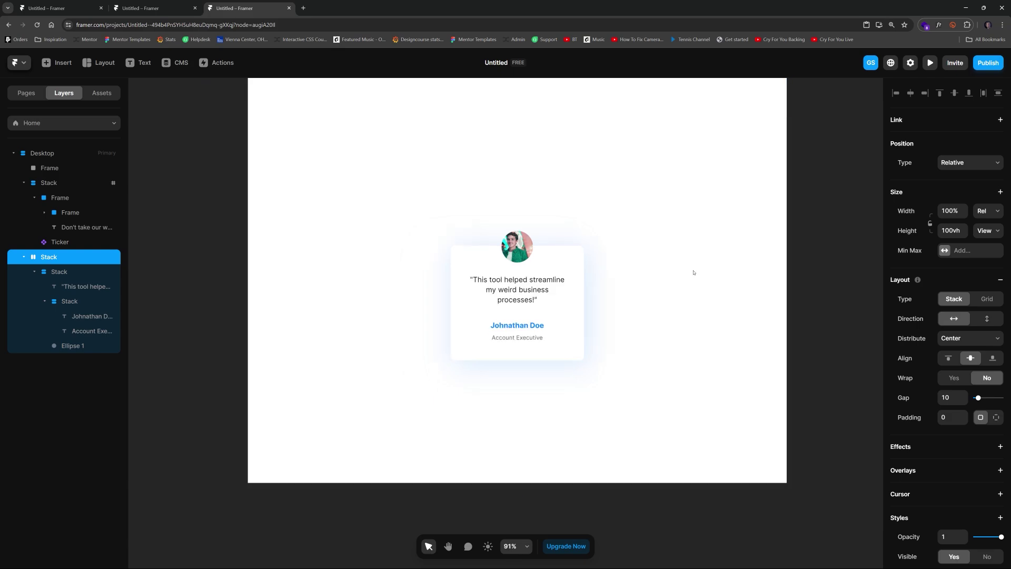
scroll(479, 318, "up", 5)
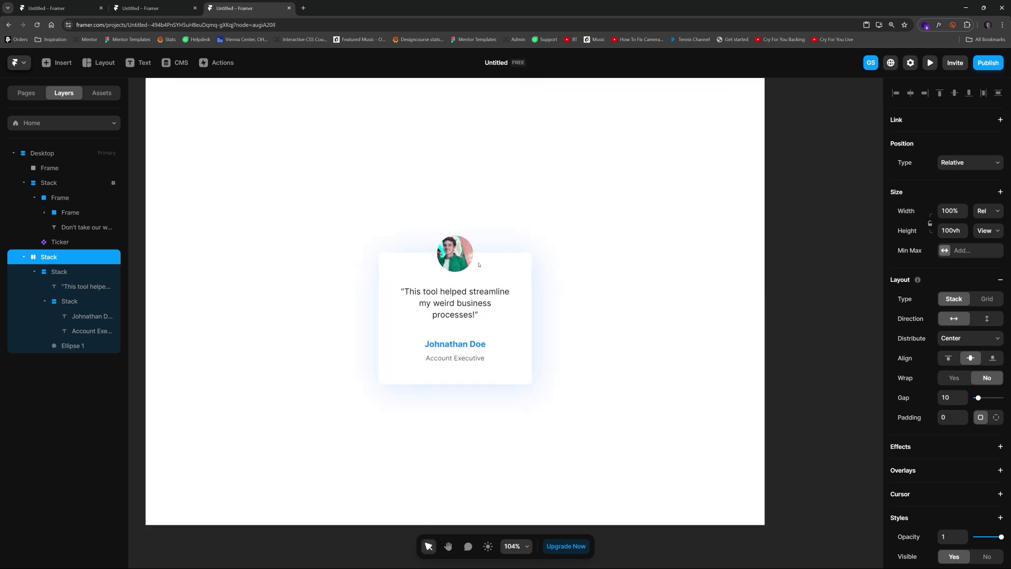
left_click(508, 277)
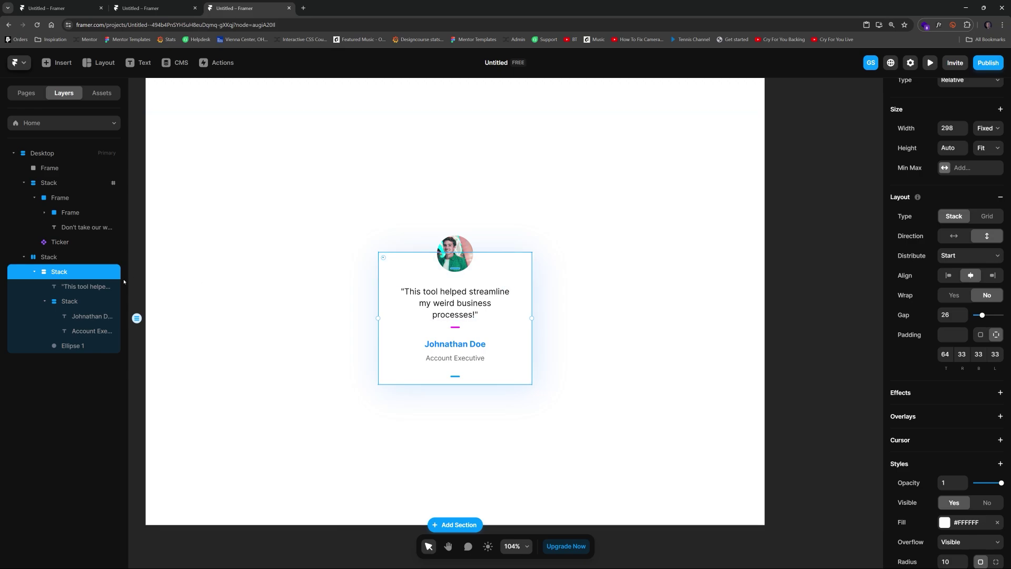
left_click(34, 272)
left_click(34, 272)
double_click(62, 272)
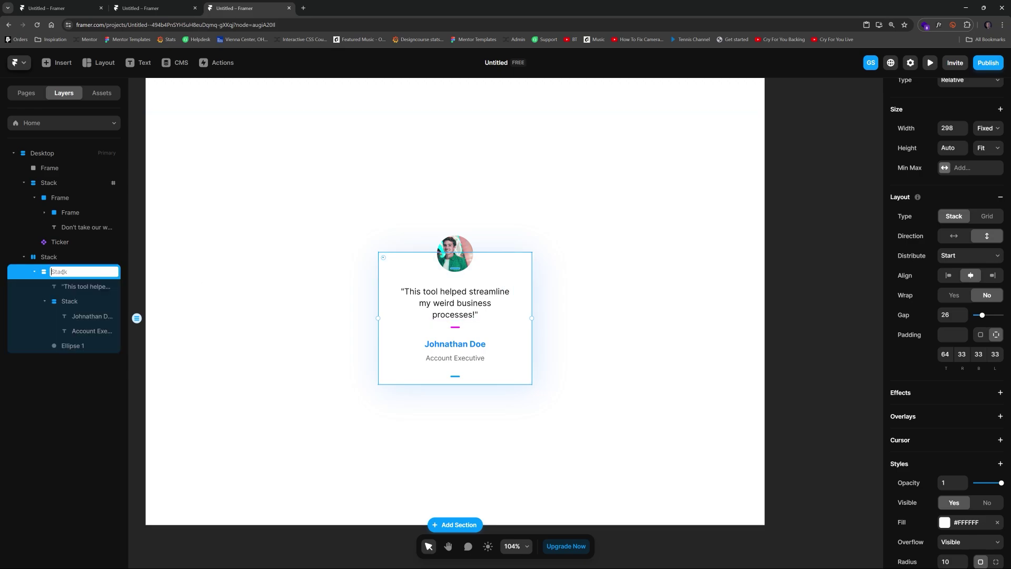
key("Return")
Convert the Card stack into a component named "Card"
right_click(63, 272)
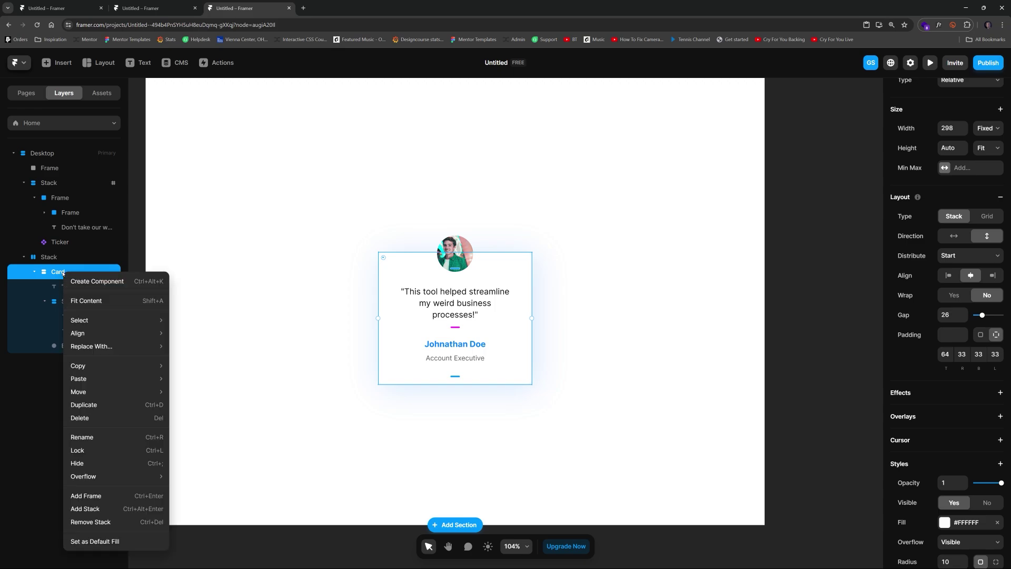
left_click(97, 281)
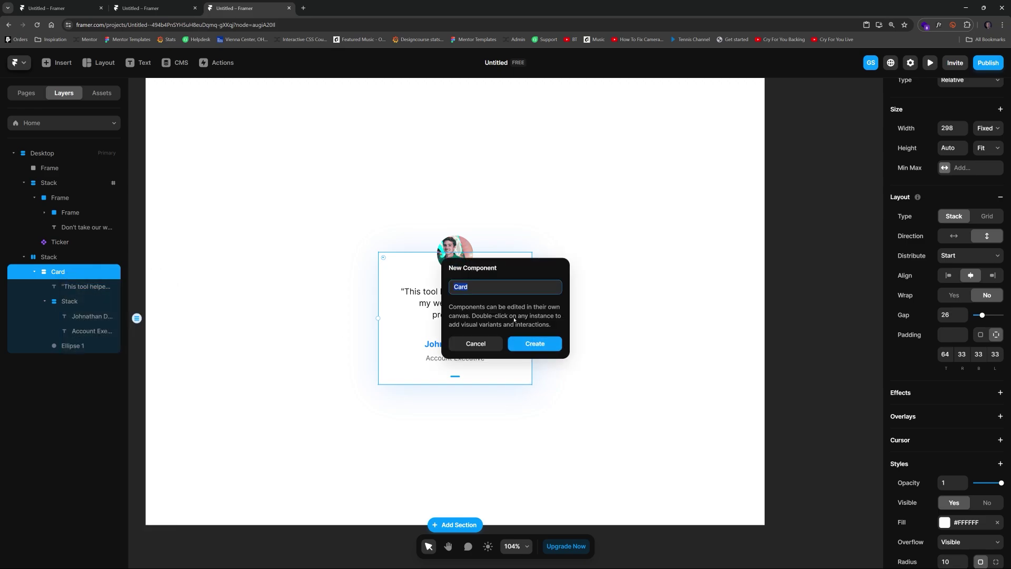
key("Return")
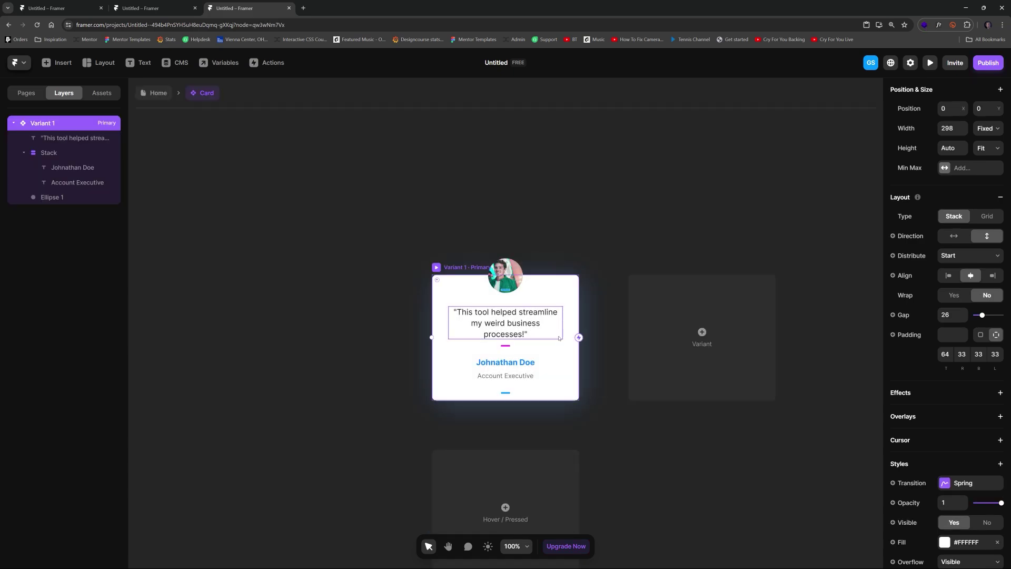
Create an image variable named "Person" for the fill of the card's circular portrait
left_click(625, 441)
key("v")
left_click(435, 198)
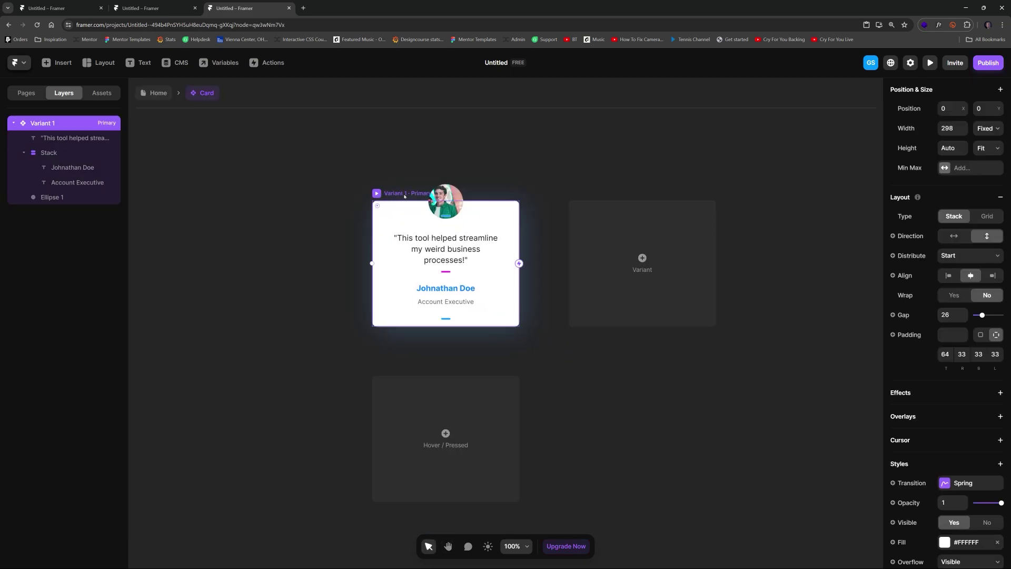
left_click(446, 191)
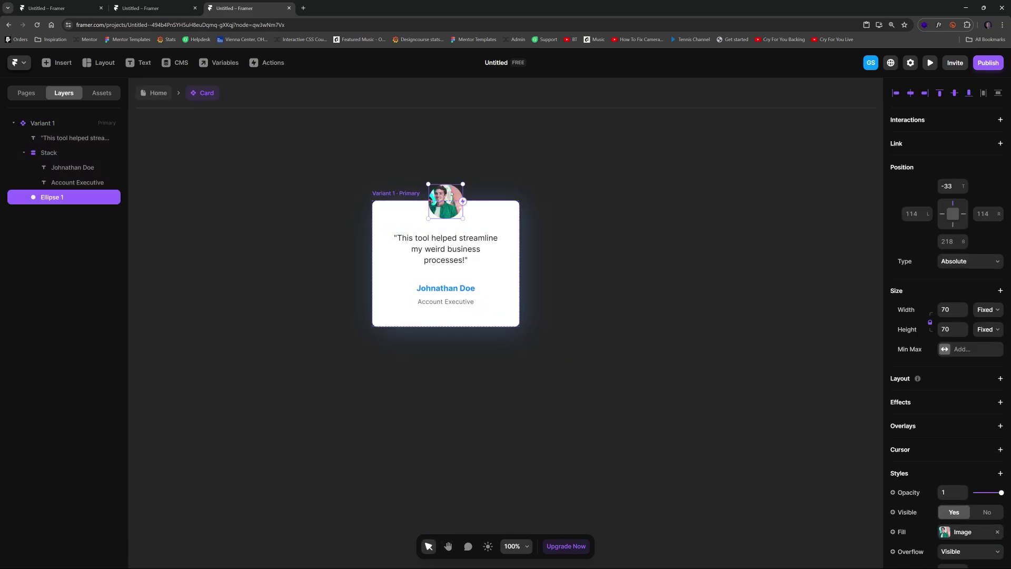
scroll(979, 473, "down", 3)
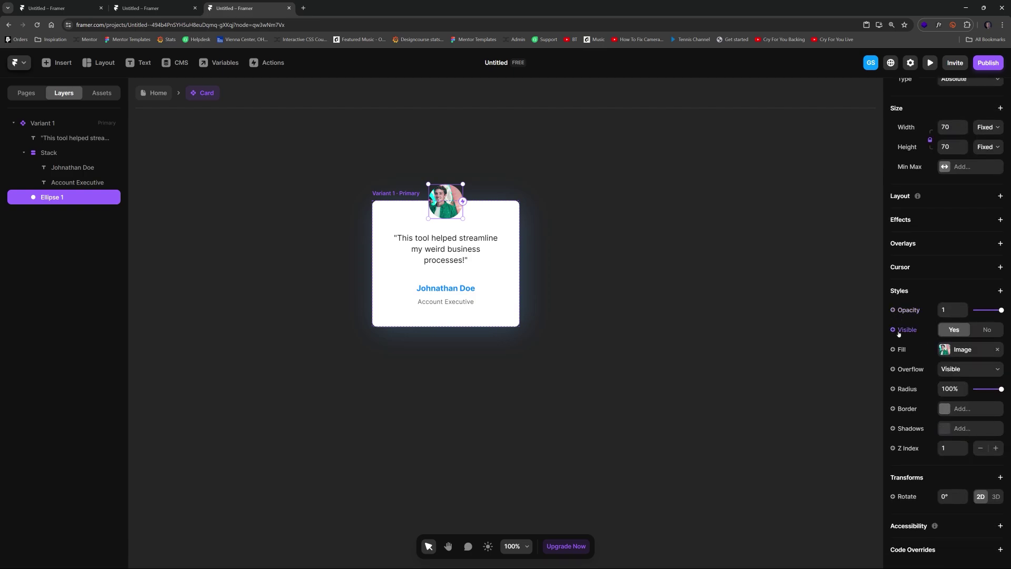
left_click(896, 352)
mouse_move(940, 366)
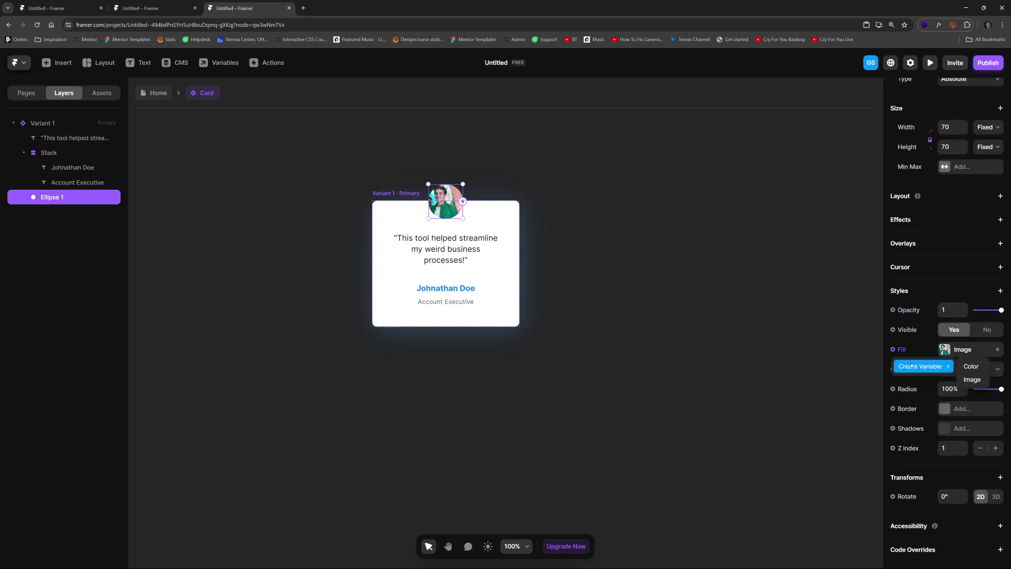
left_click(971, 379)
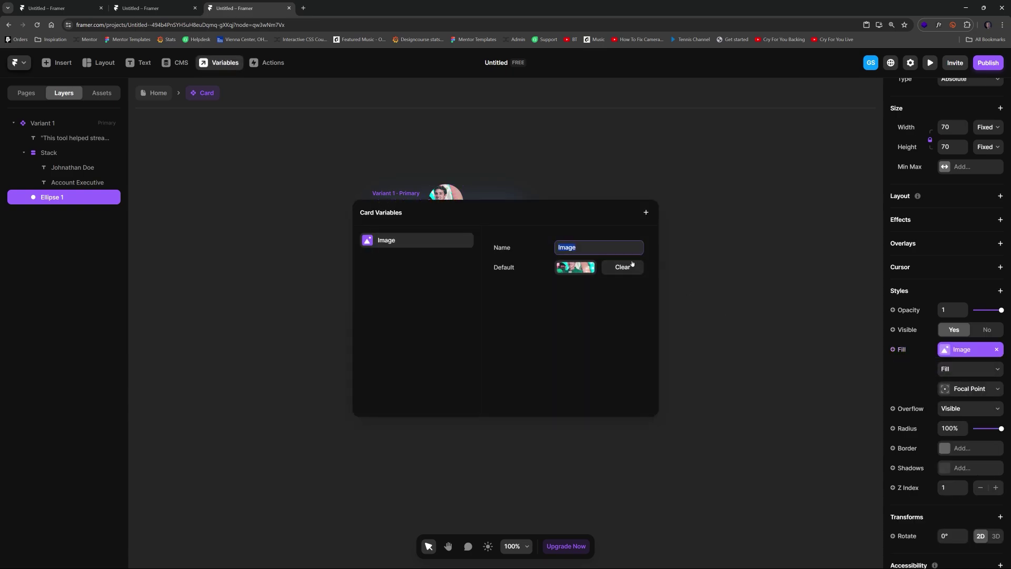
left_click(729, 219)
Create a plain text variable named "Desc" for the content of the card's quote
left_click(433, 251)
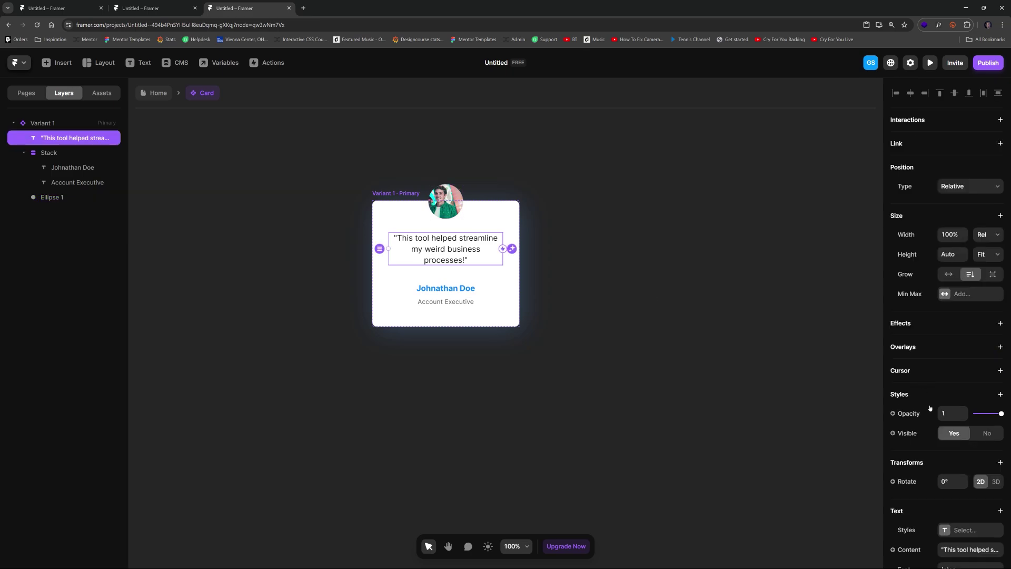
scroll(929, 408, "down", 4)
left_click(892, 333)
mouse_move(913, 351)
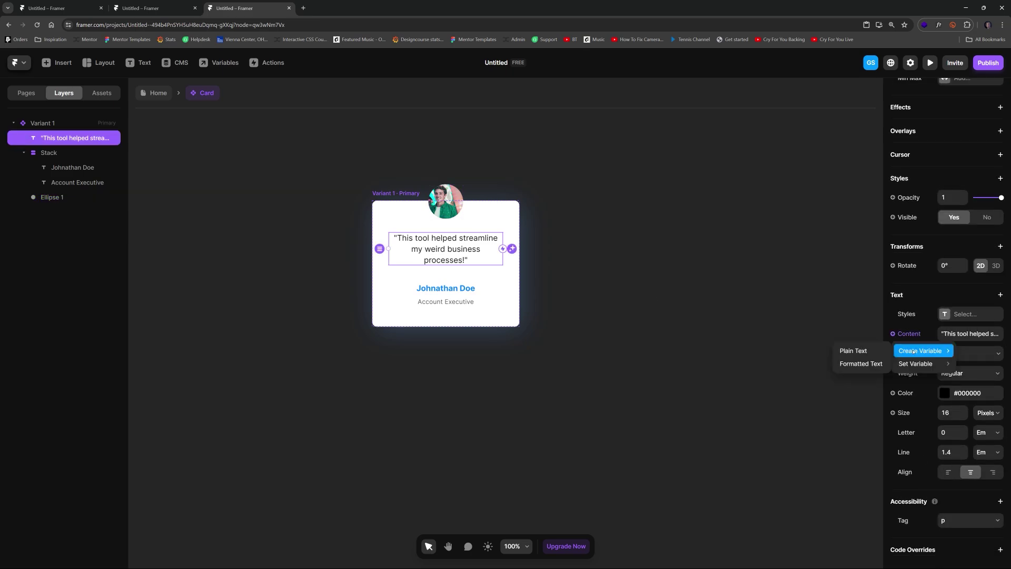
left_click(853, 350)
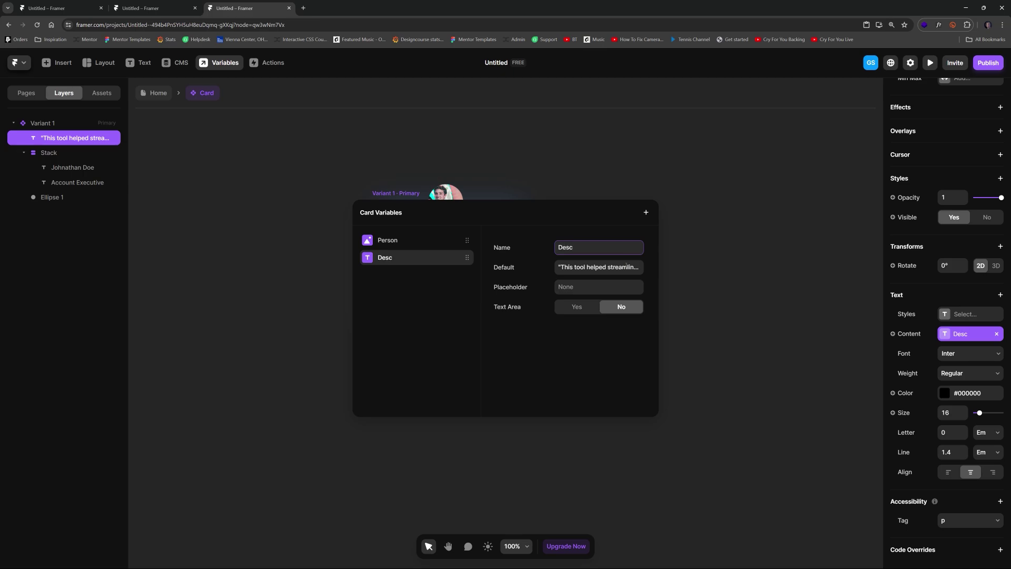
key("Escape")
Create a plain text variable named "Name" for the content of the customer's name line
double_click(447, 288)
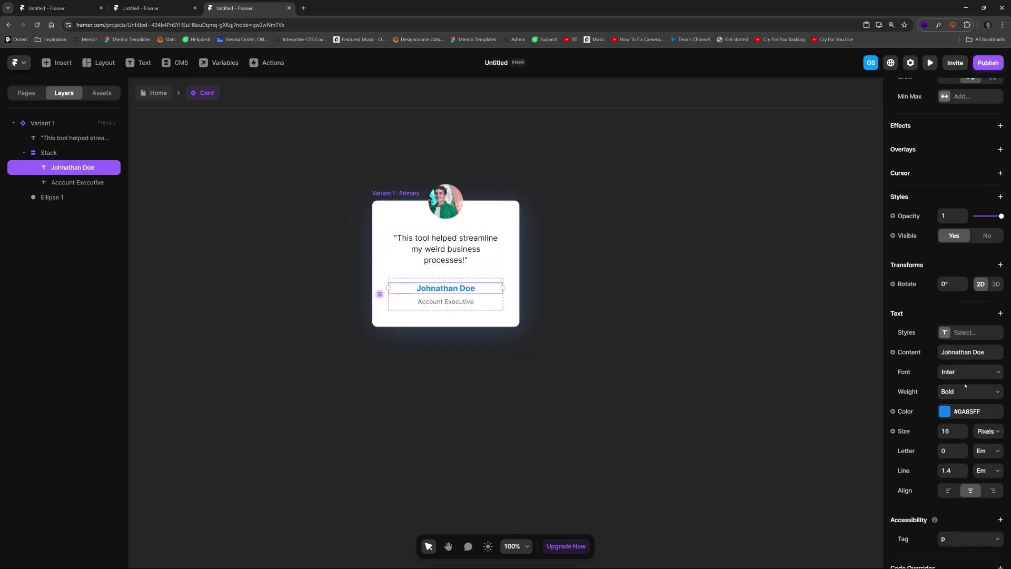
left_click(901, 353)
mouse_move(918, 369)
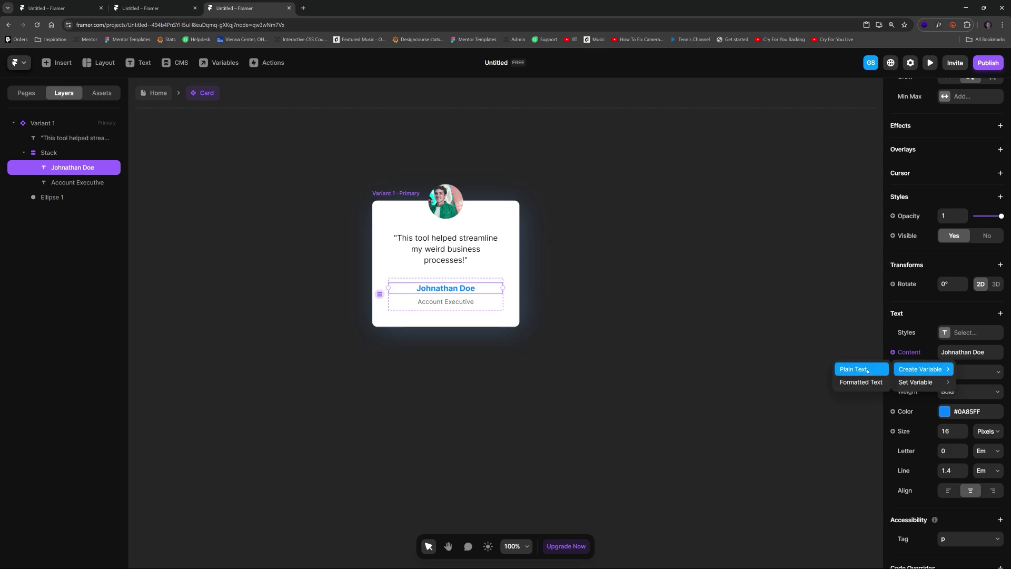
left_click(841, 374)
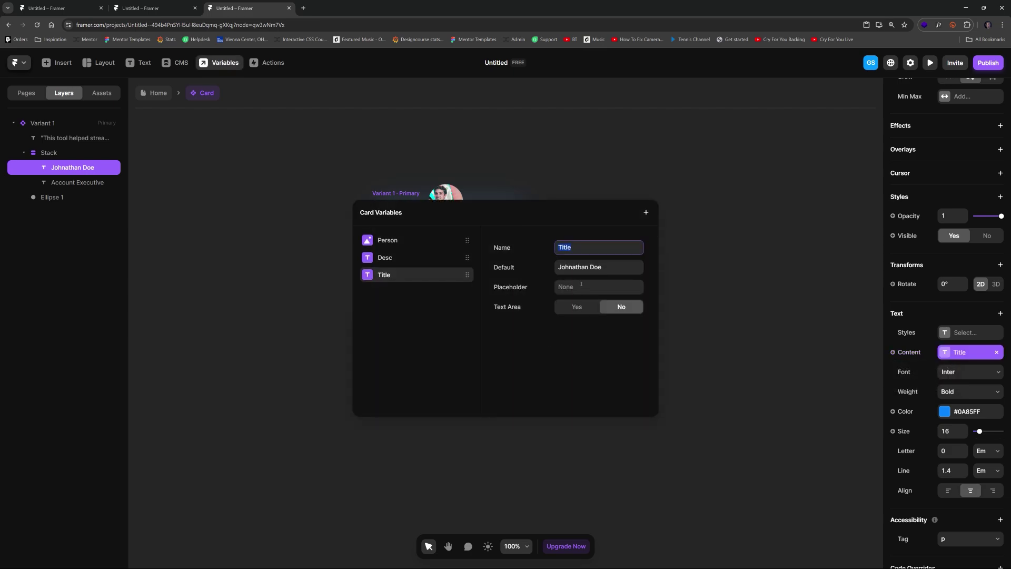
key("Escape")
Create a plain text variable named "Title" for the content of the "Account Executive" line
left_click(450, 302)
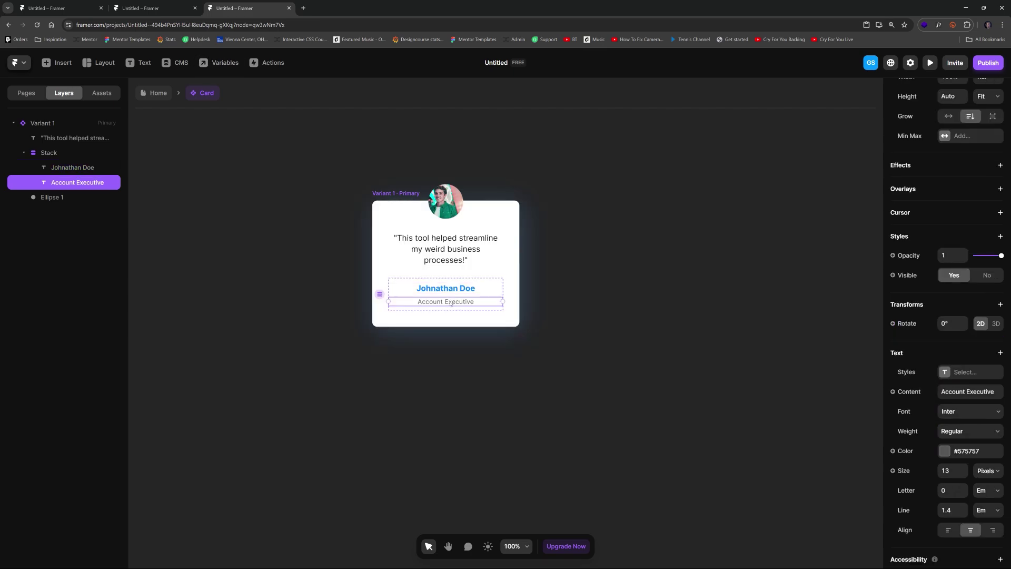
scroll(951, 416, "down", 2)
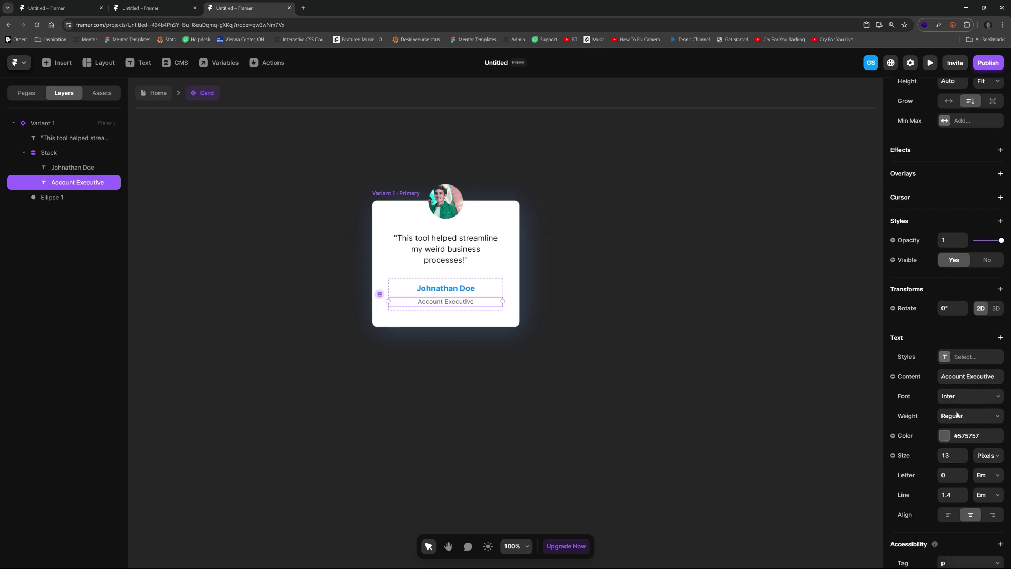
left_click(905, 333)
mouse_move(919, 350)
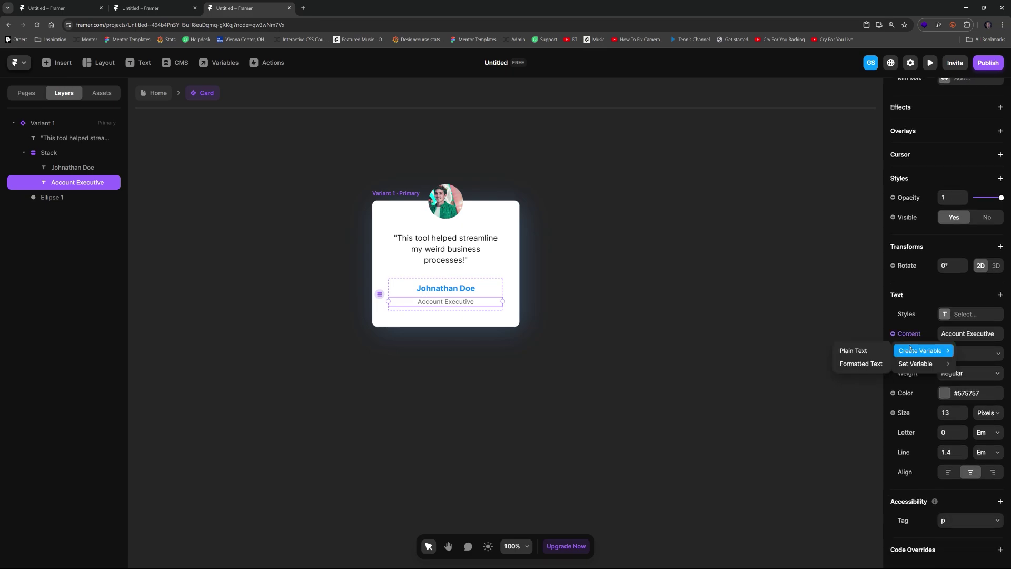
left_click(853, 350)
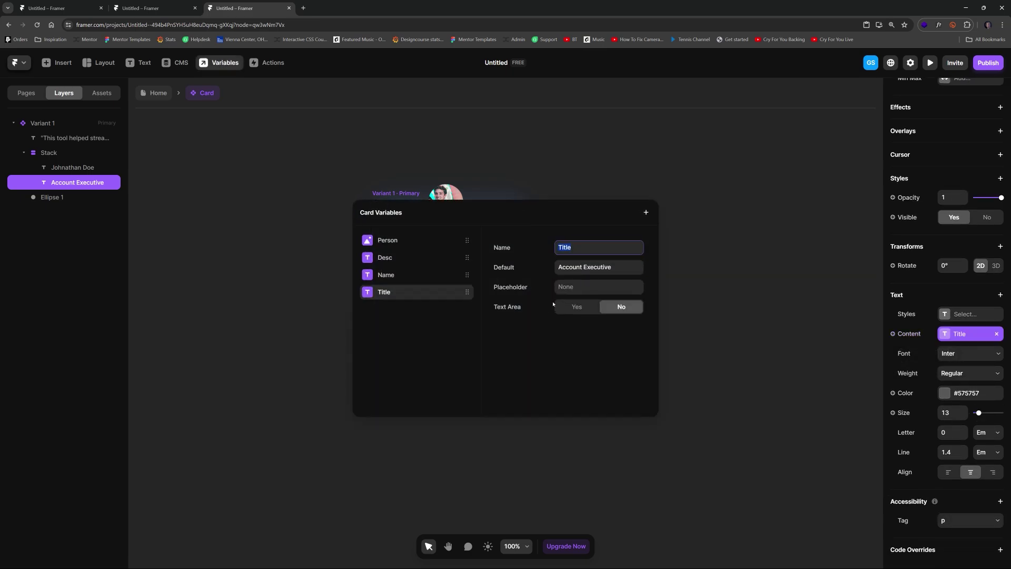
left_click(760, 285)
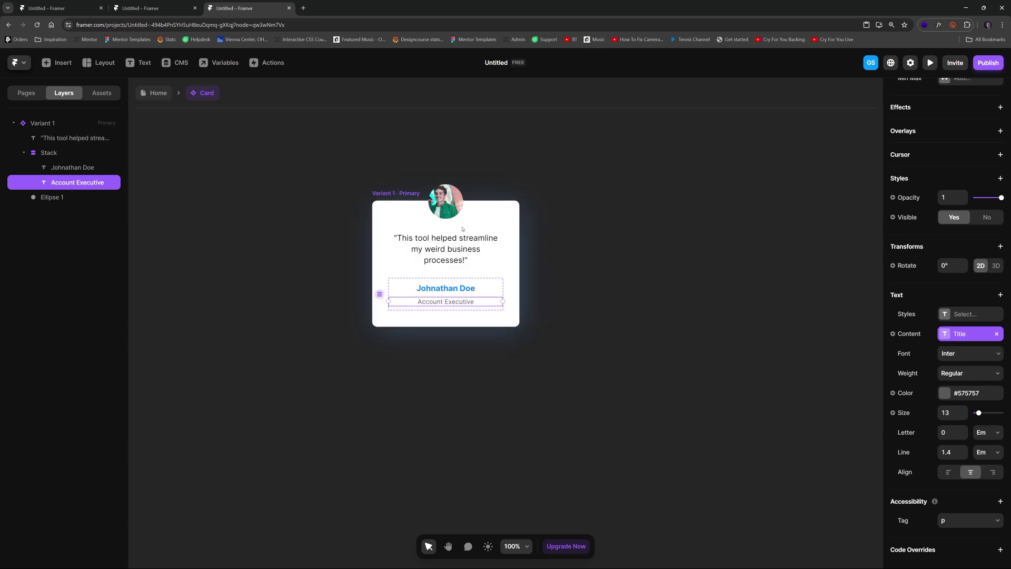
Return to the Home page and move the Card instance out of its section onto the empty canvas beside the page
left_click(158, 93)
scroll(580, 233, "down", 3)
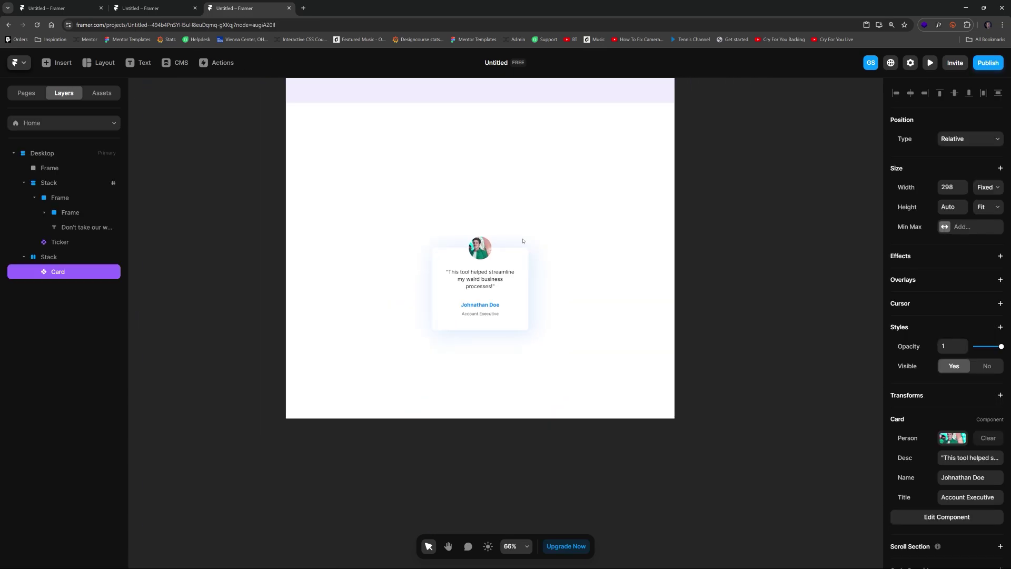
scroll(580, 233, "down", 2)
left_click_drag(571, 228, 497, 361)
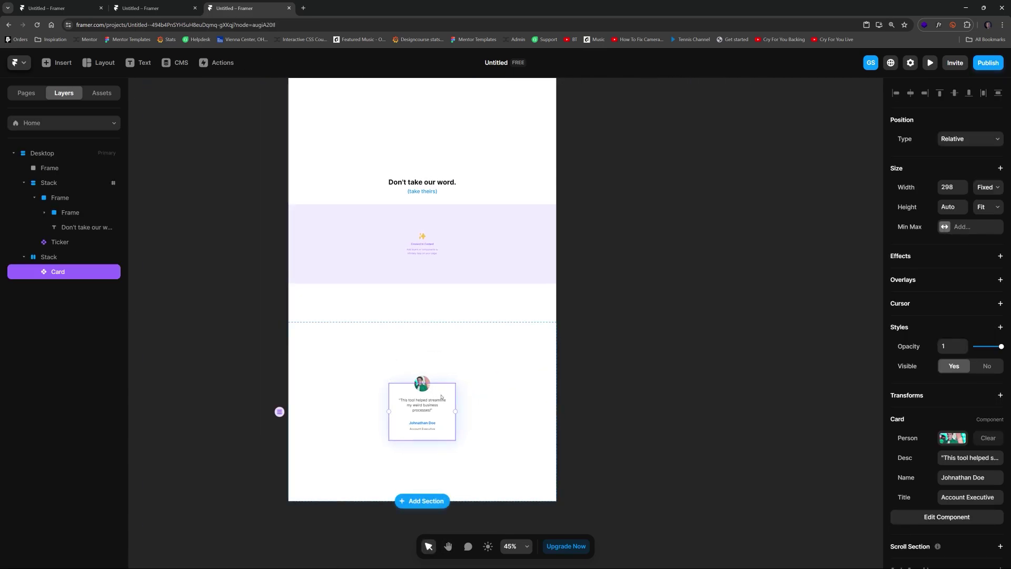
left_click_drag(407, 412, 621, 275)
left_click_drag(644, 241, 633, 205)
Connect the empty ticker below the "Don't take our word." heading to the Card instance as its content
scroll(633, 205, "up", 3)
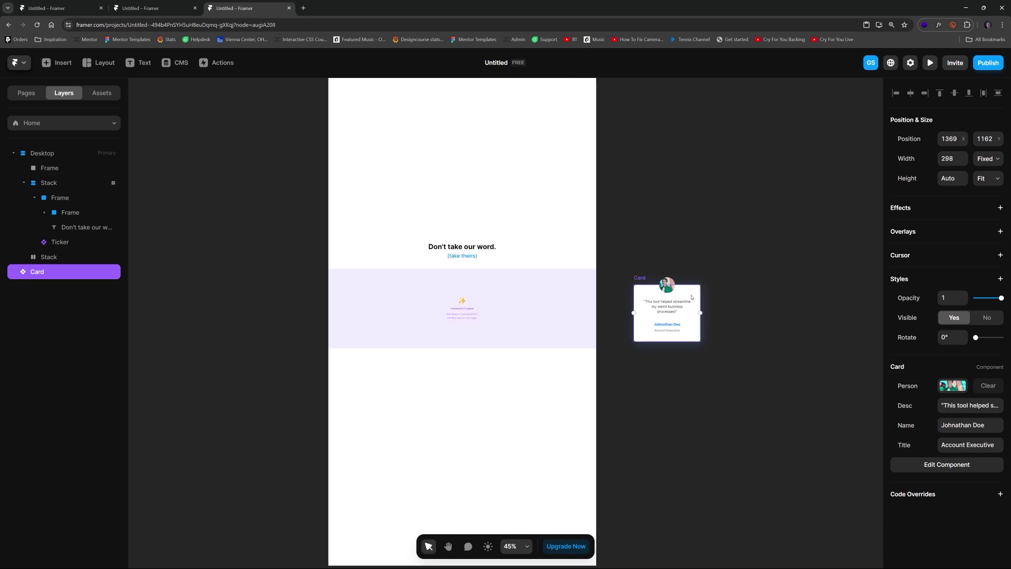
left_click(515, 317)
scroll(633, 336, "up", 3)
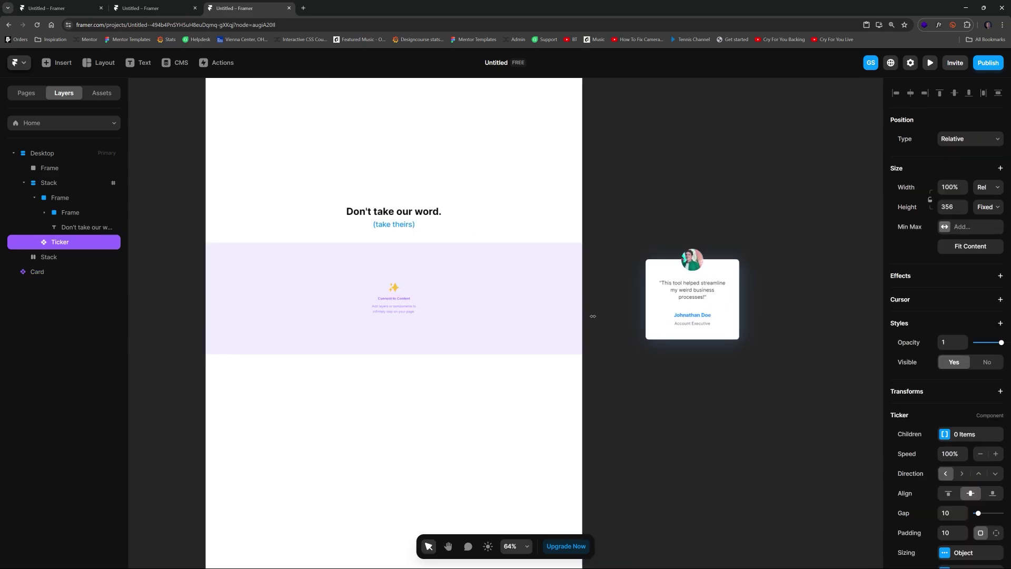
left_click_drag(582, 298, 673, 343)
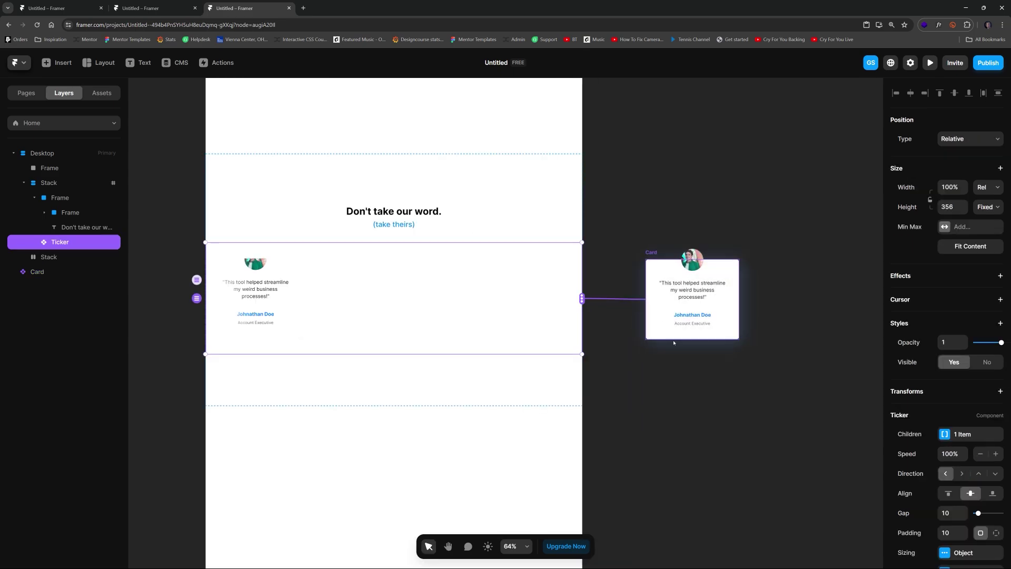
Preview the page and check the testimonial ticker below the heading, then return to the editor
left_click(660, 391)
scroll(686, 368, "left", 3)
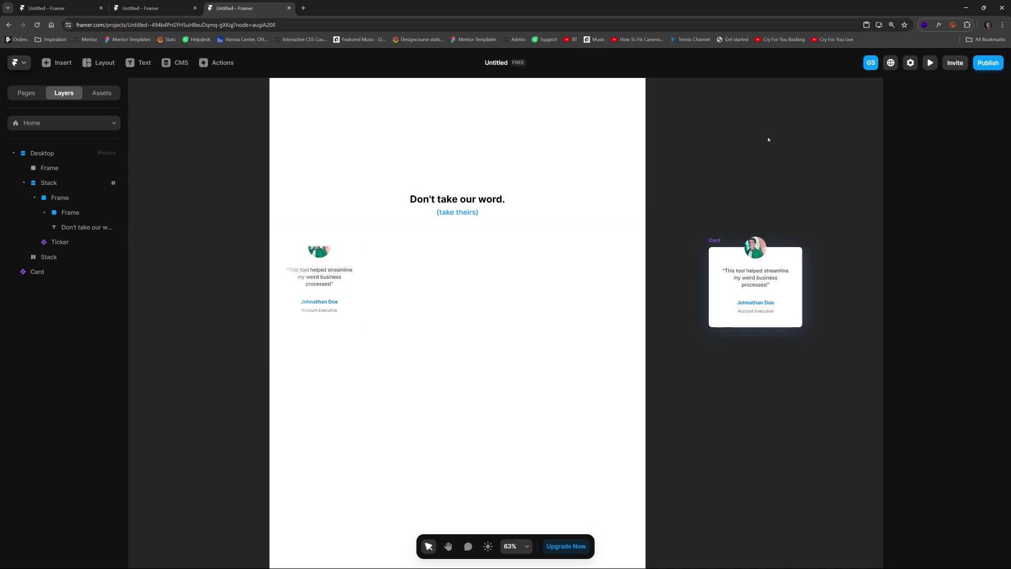
scroll(323, 283, "up", 5)
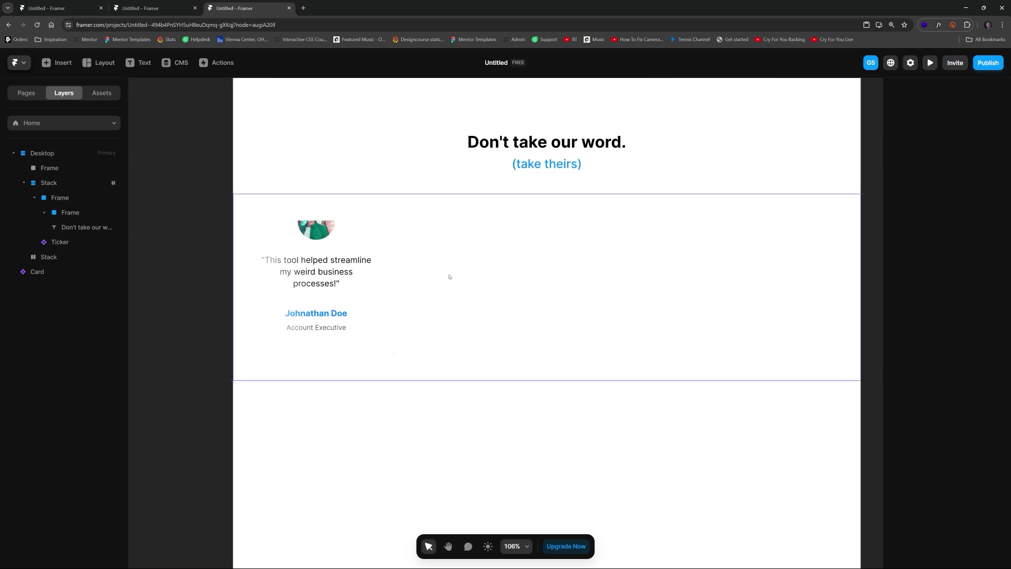
scroll(598, 248, "down", 2)
left_click(929, 63)
scroll(613, 260, "down", 10)
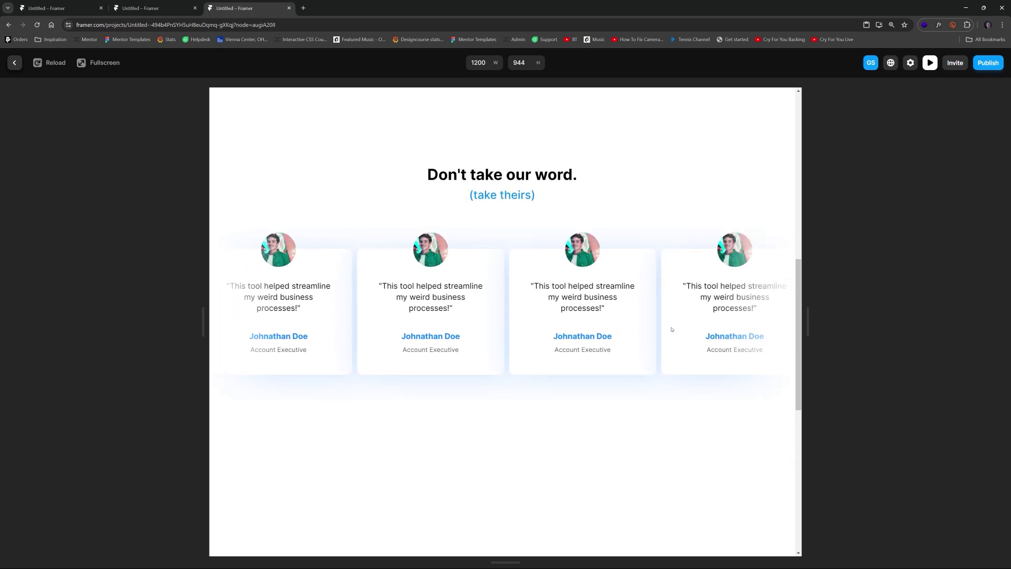
left_click(14, 62)
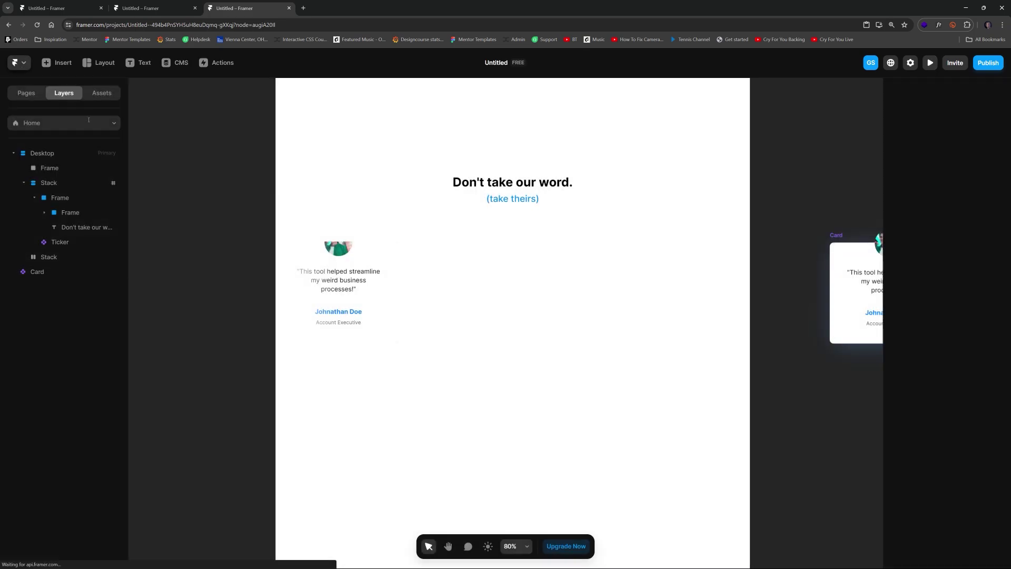
Set the ticker's speed to 40%
left_click(616, 279)
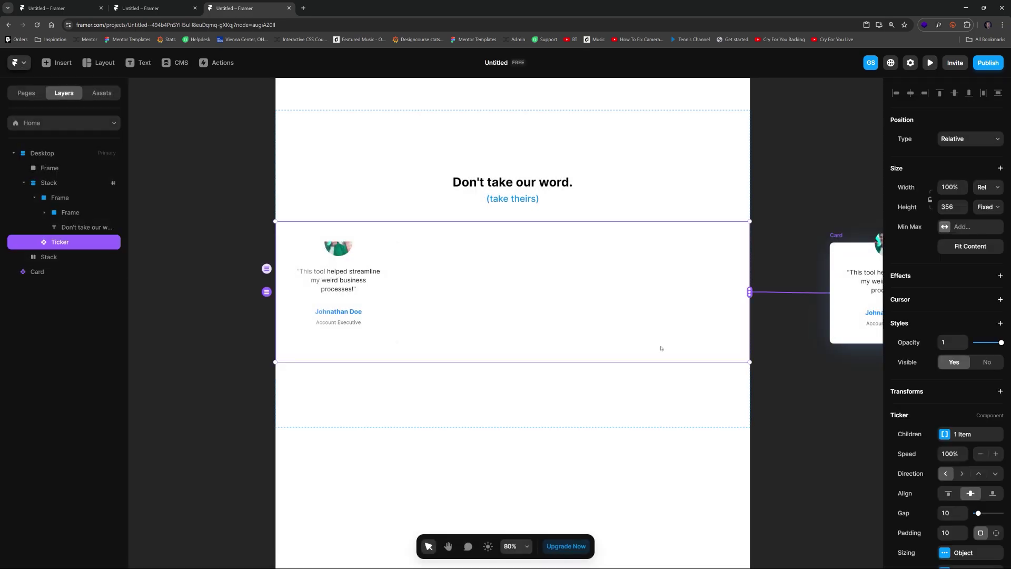
scroll(961, 459, "down", 2)
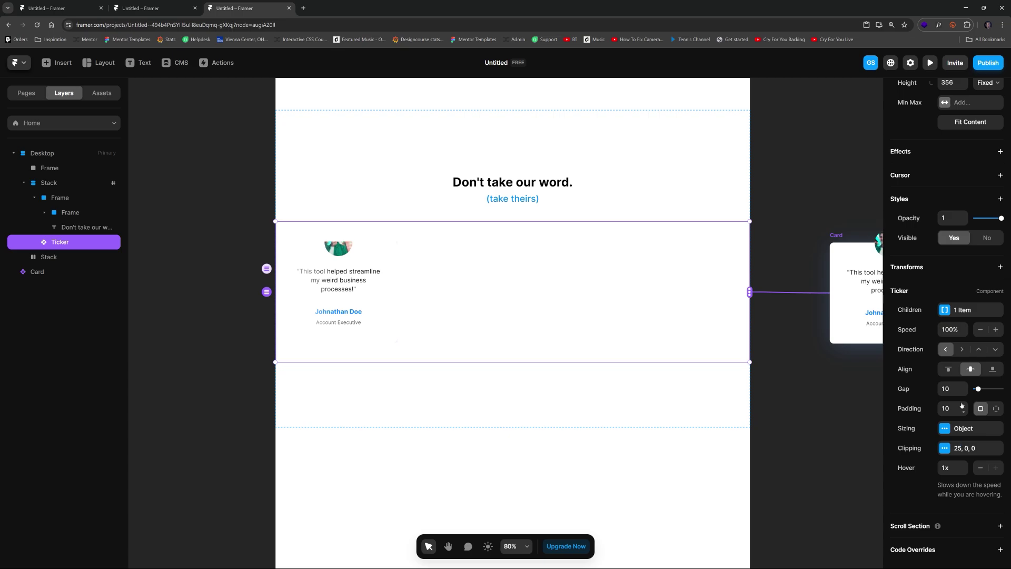
left_click(955, 330)
type("40")
key("Return")
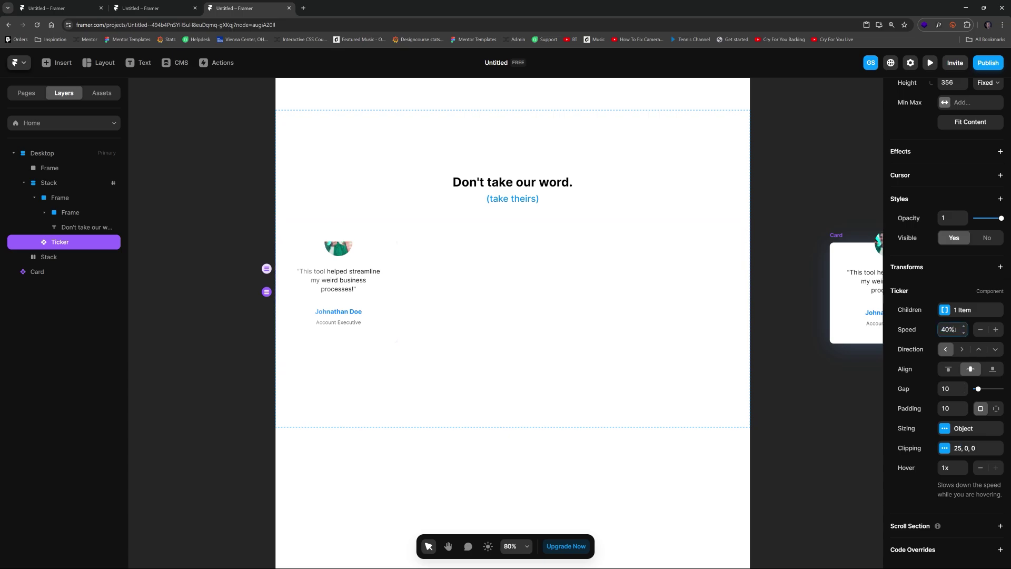
Preview the page to check the testimonial ticker at its reduced speed, then return to the editor
left_click(930, 63)
scroll(535, 369, "down", 4)
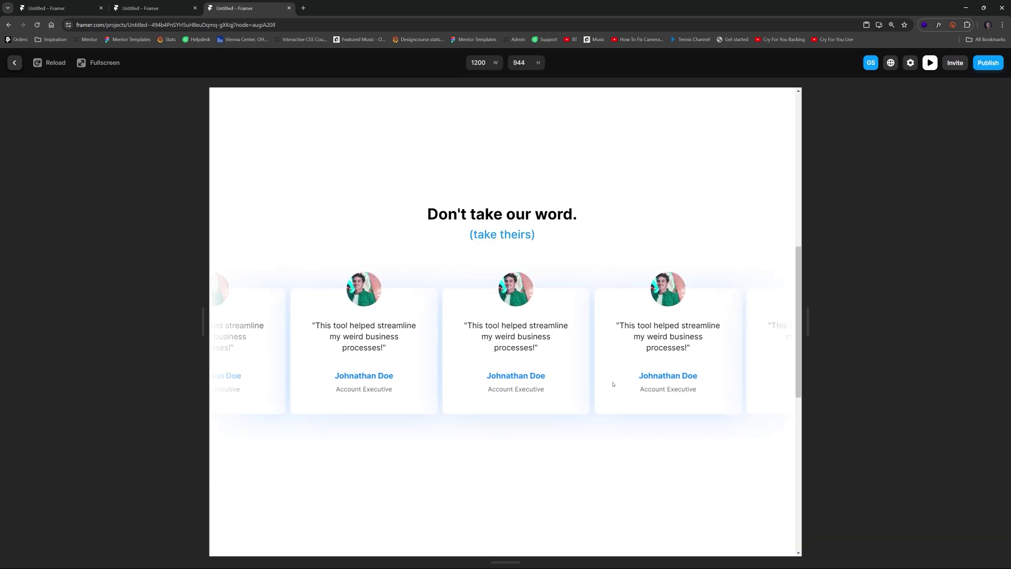
left_click(12, 63)
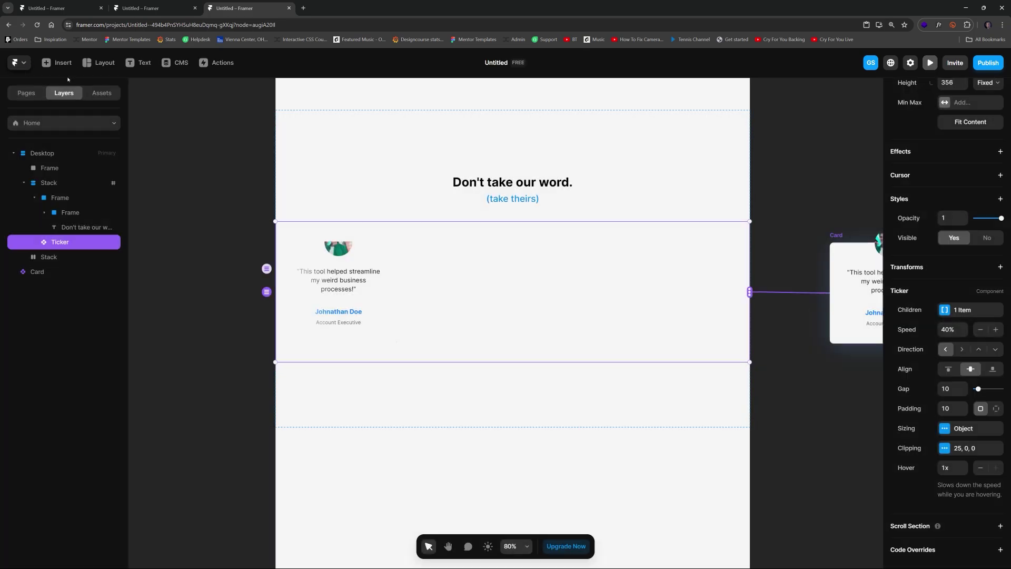
Duplicate the testimonial Card on the empty canvas and place the copy directly below the original
left_click(805, 393)
left_click_drag(817, 408, 497, 363)
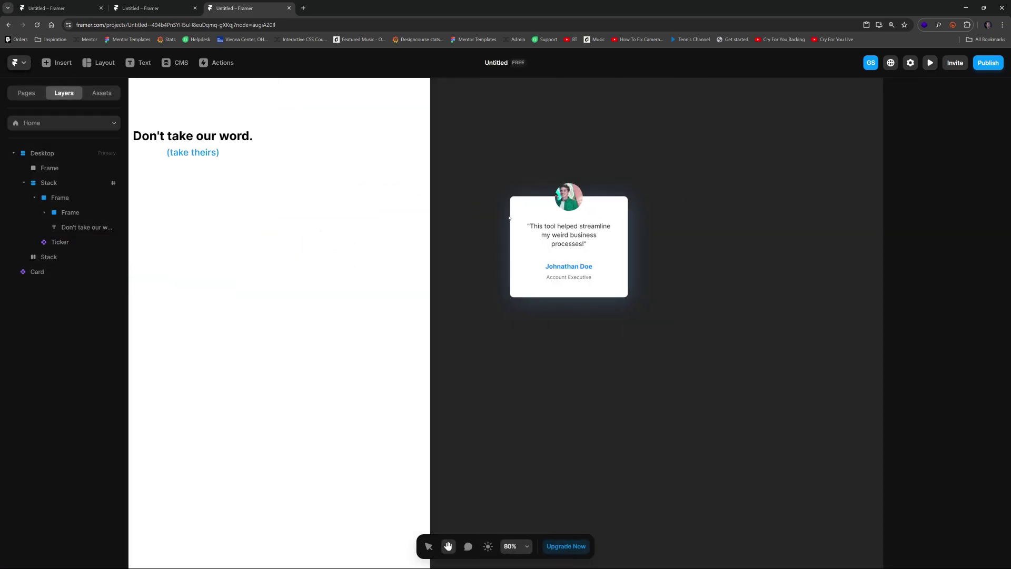
left_click(514, 191)
key("ctrl+d")
scroll(546, 239, "right", 5)
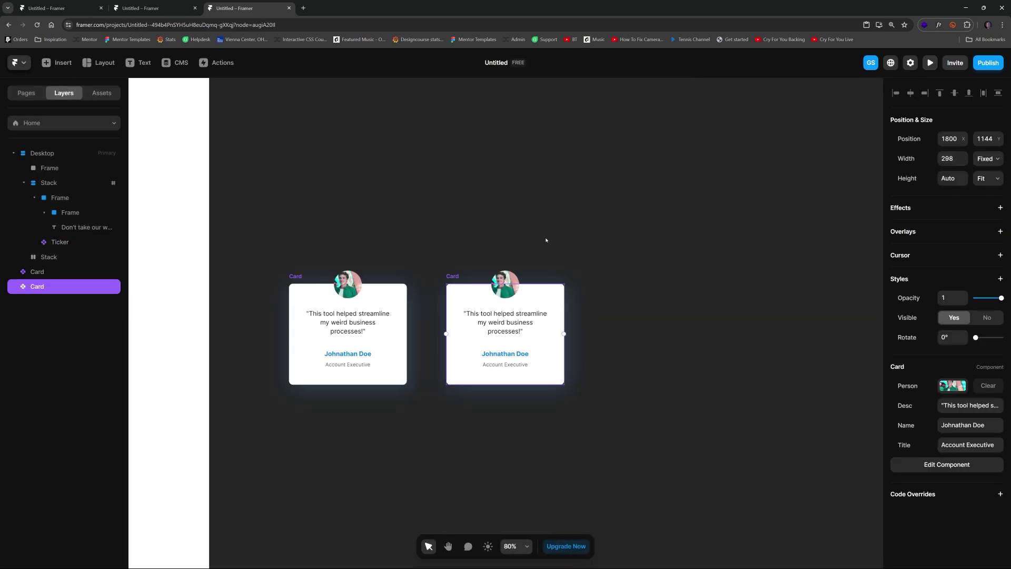
left_click(526, 251)
scroll(559, 198, "left", 4)
left_click_drag(629, 202, 472, 329)
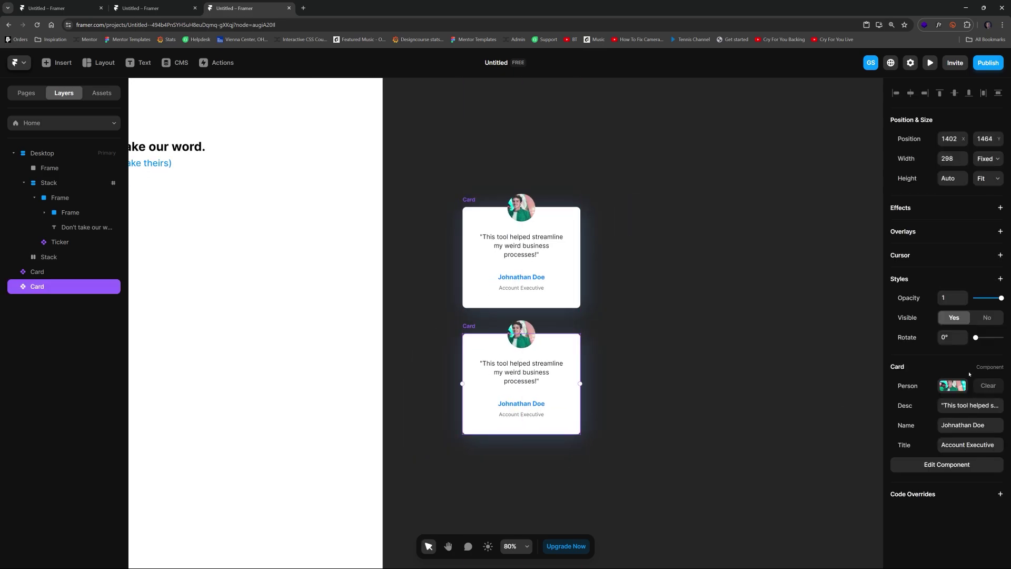
Copy "I can't believe how easy this service was to use. Read the manual? Didn't have to." from the reference preview into the lower card's description
left_click(977, 406)
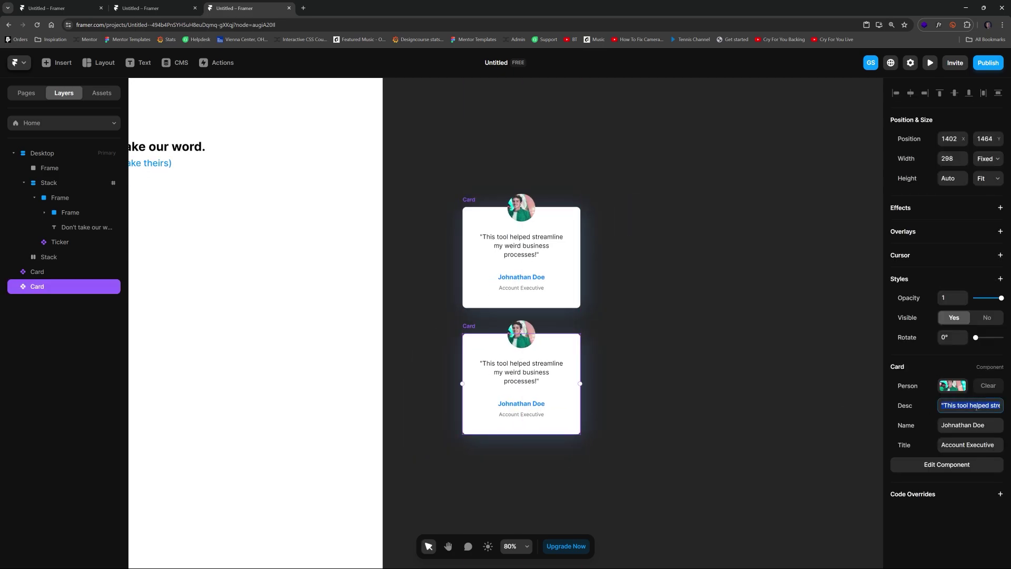
key("ctrl+1")
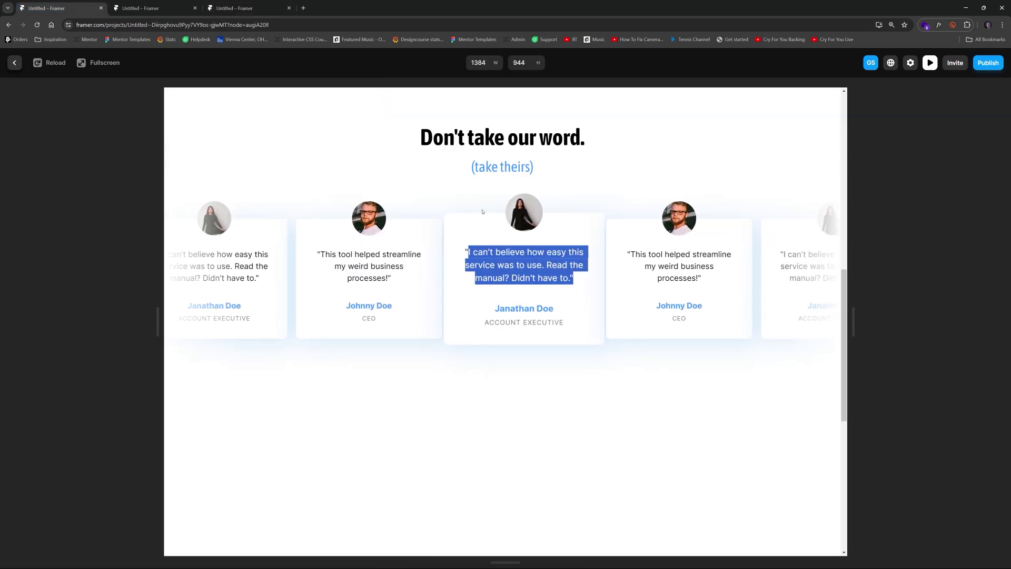
left_click(245, 8)
key("ctrl+2")
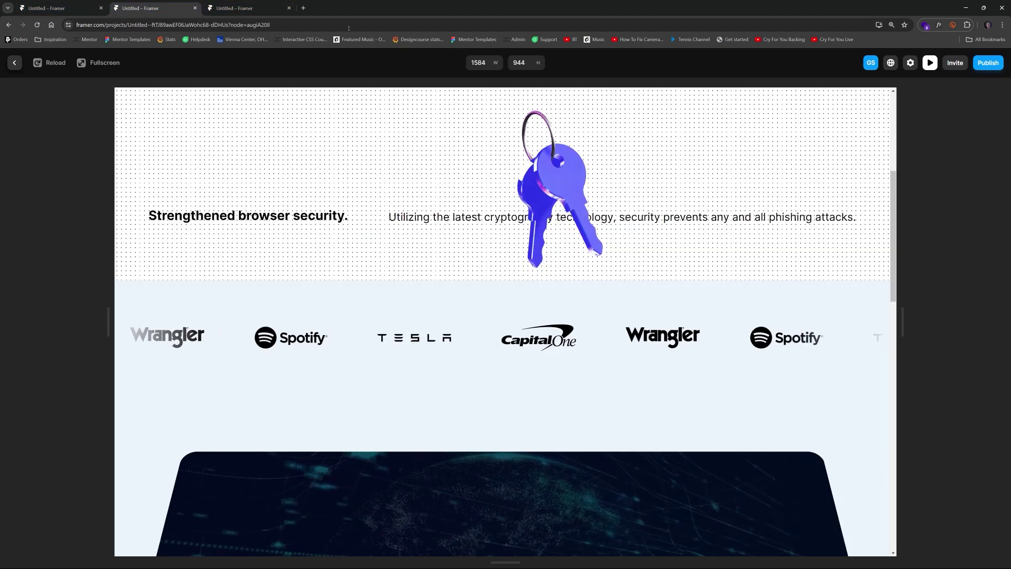
key("ctrl+3")
type("I can't believe how easy this service was to use. Read the manual? Didn't have to.\"")
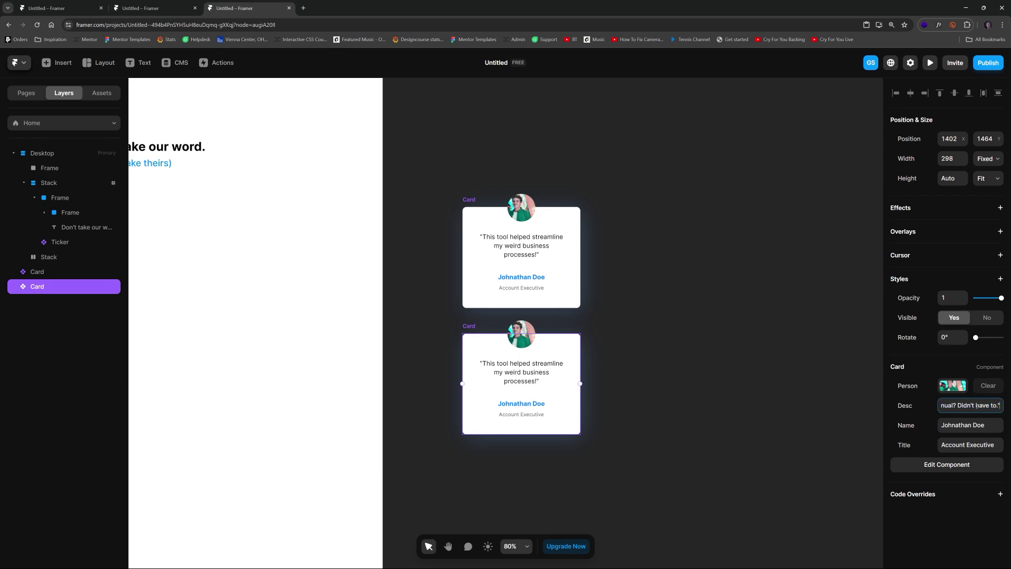
left_click(525, 401)
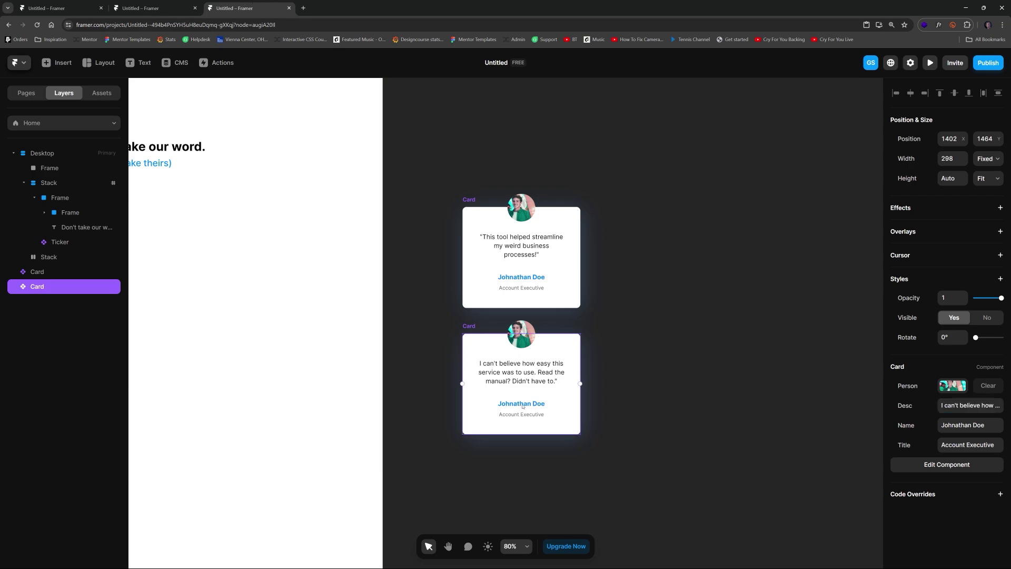
Enter a different person's name on the lower card and keep its title as Account Executive
left_click(949, 421)
left_click(976, 448)
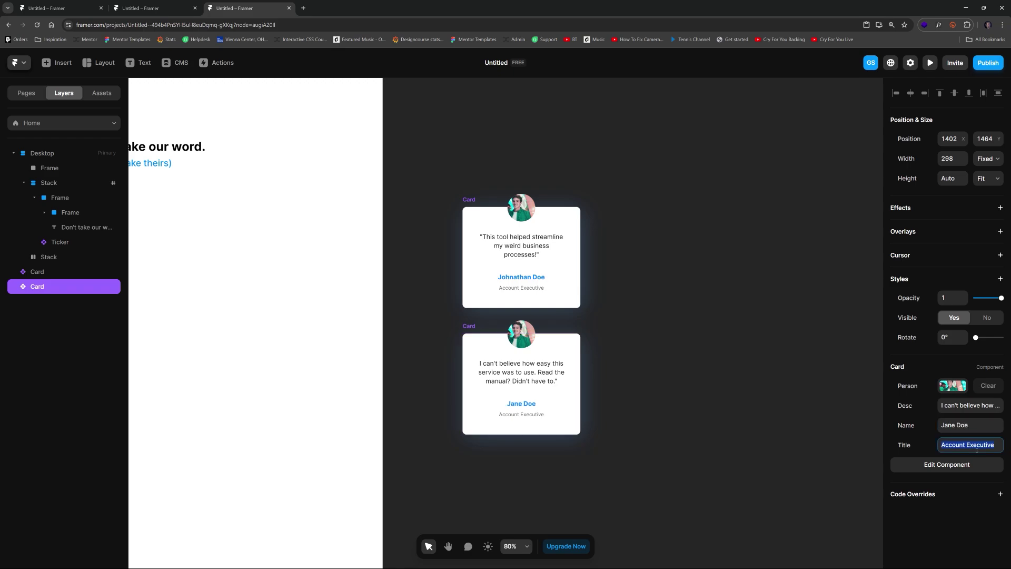
key("Return")
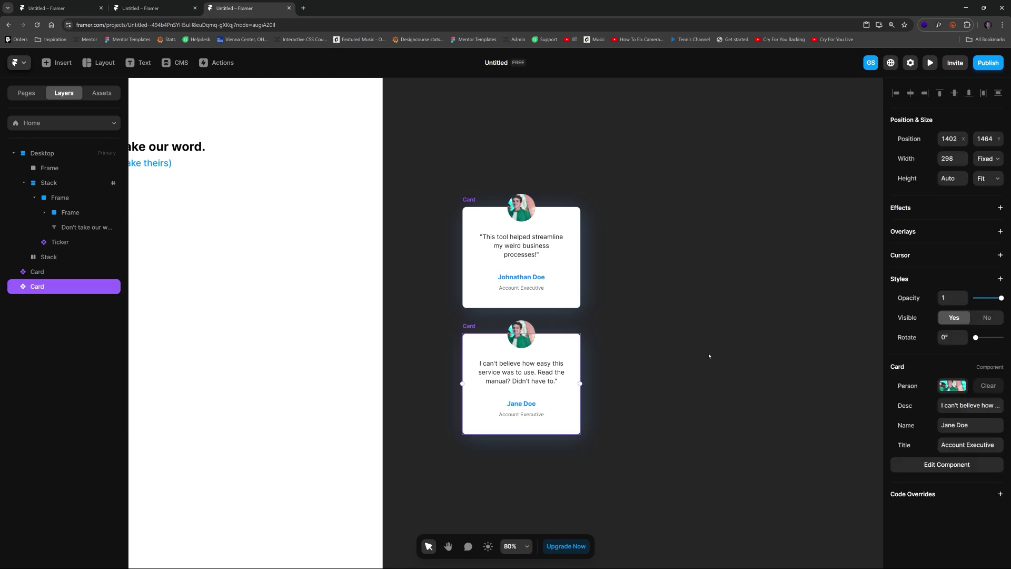
Replace the lower card's Person image with an Unsplash photo of a woman in black, found by searching "person"
left_click(952, 386)
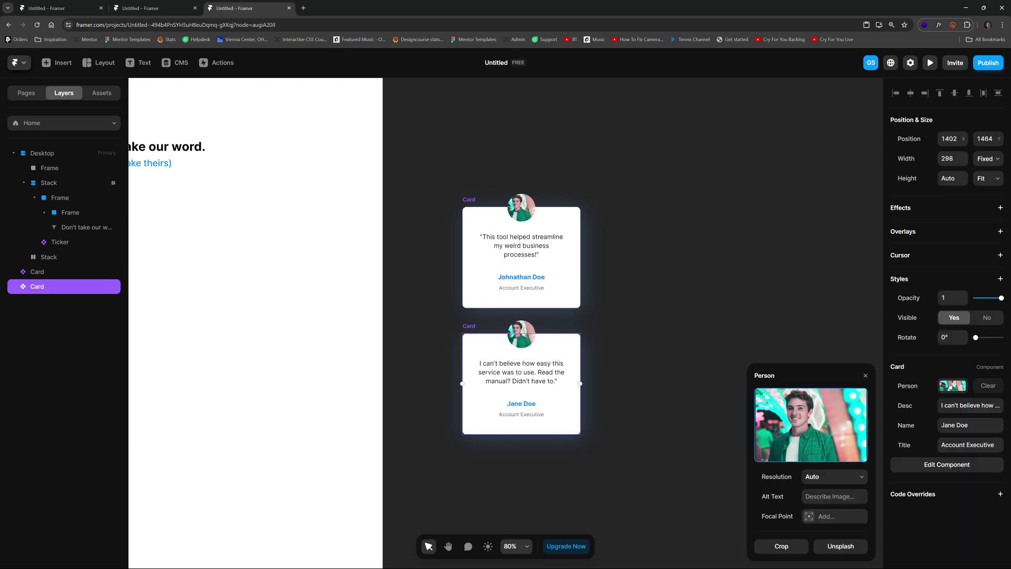
left_click(848, 545)
type("person")
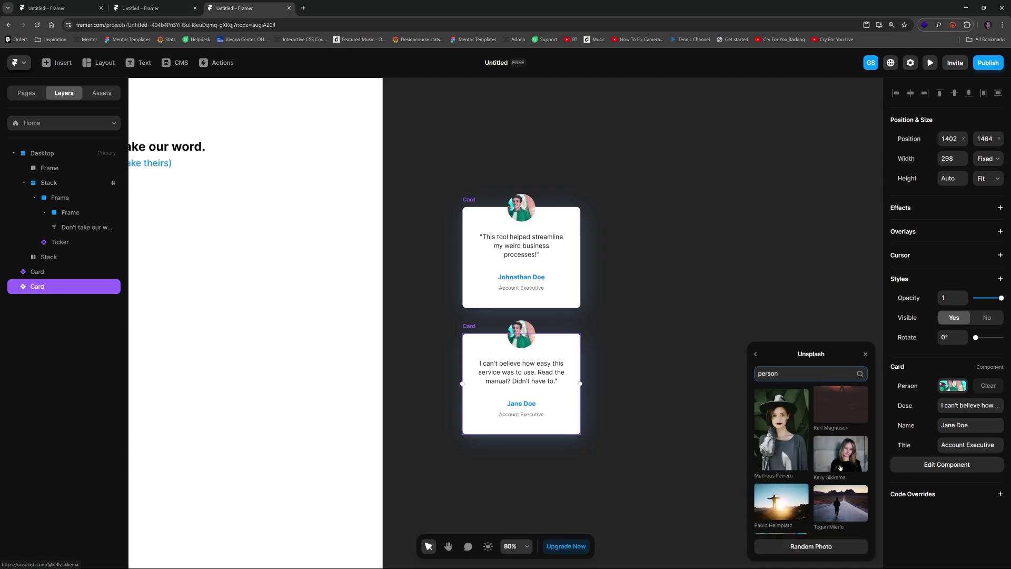
left_click(864, 355)
left_click(720, 279)
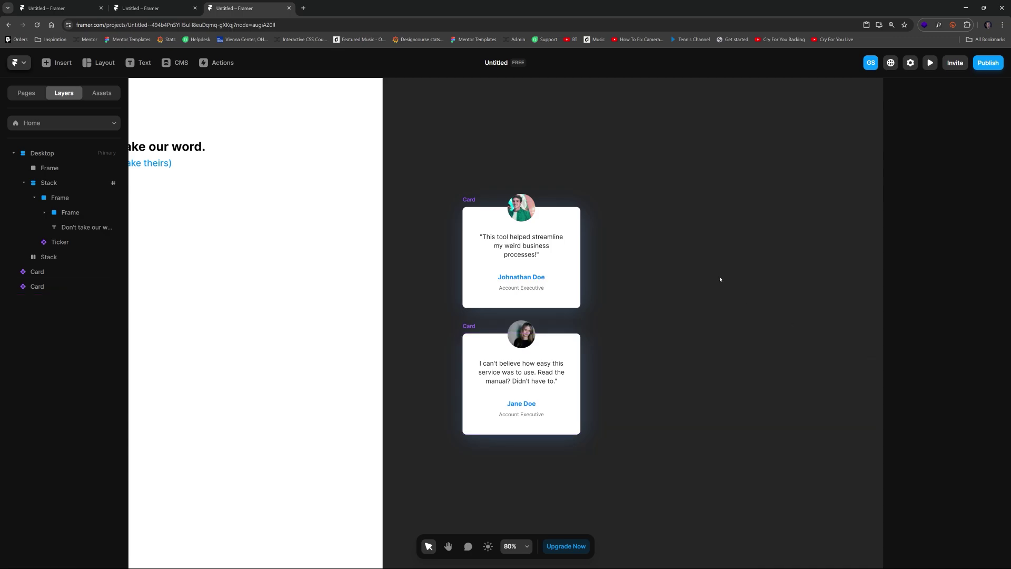
Connect the ticker below the heading to the lower Card as its second content item
left_click_drag(664, 310, 758, 295)
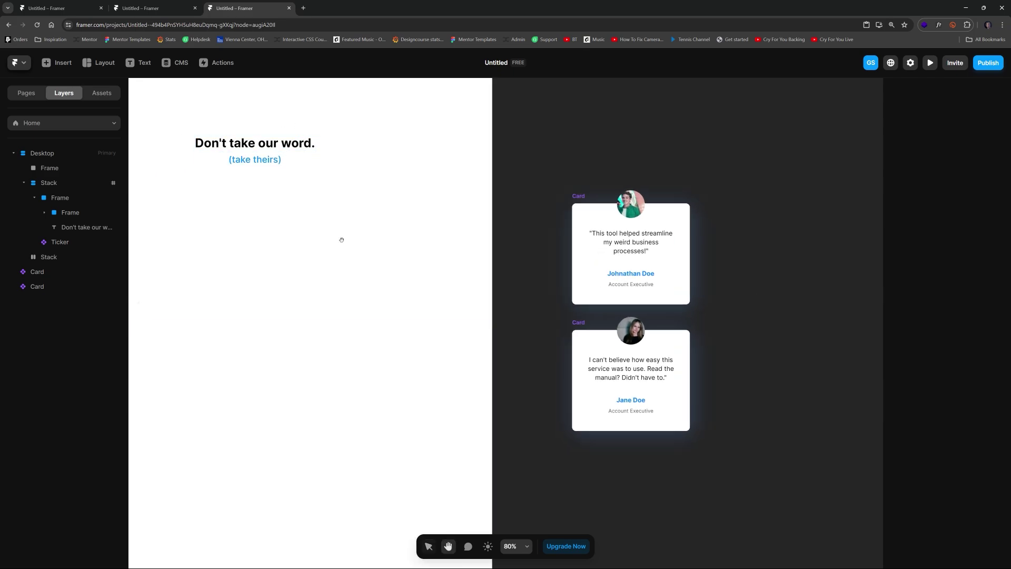
left_click_drag(341, 237, 515, 266)
left_click(516, 266)
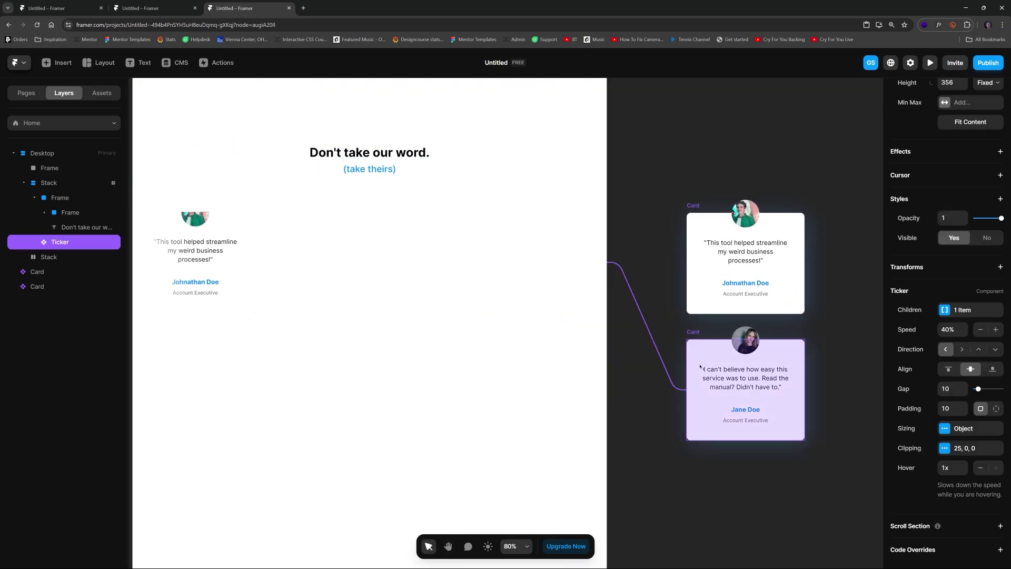
Preview the page at a width of 1998, examine the two-card ticker and the heading's scroll animation, and return to the editor
left_click(929, 63)
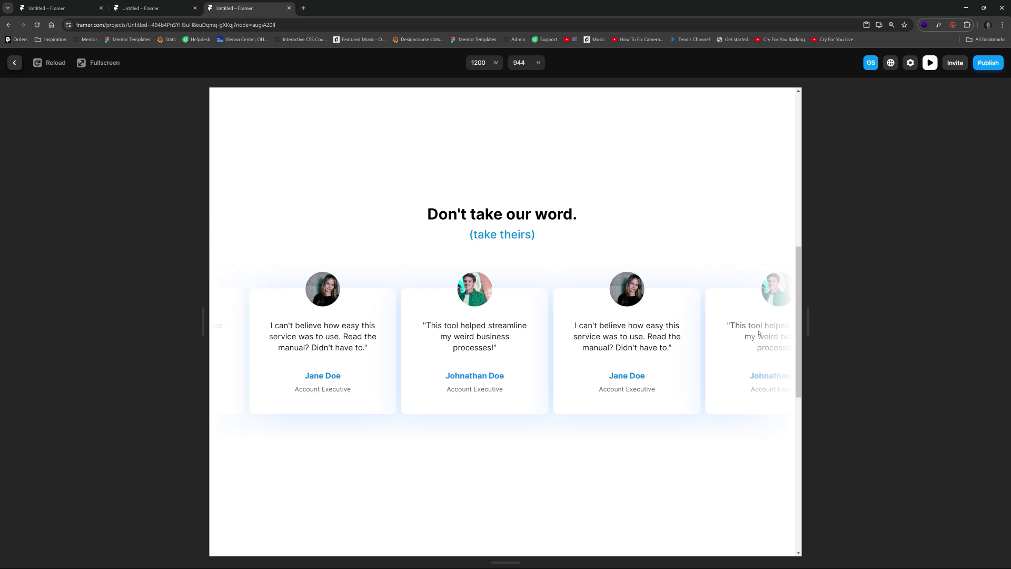
left_click_drag(810, 333, 1007, 336)
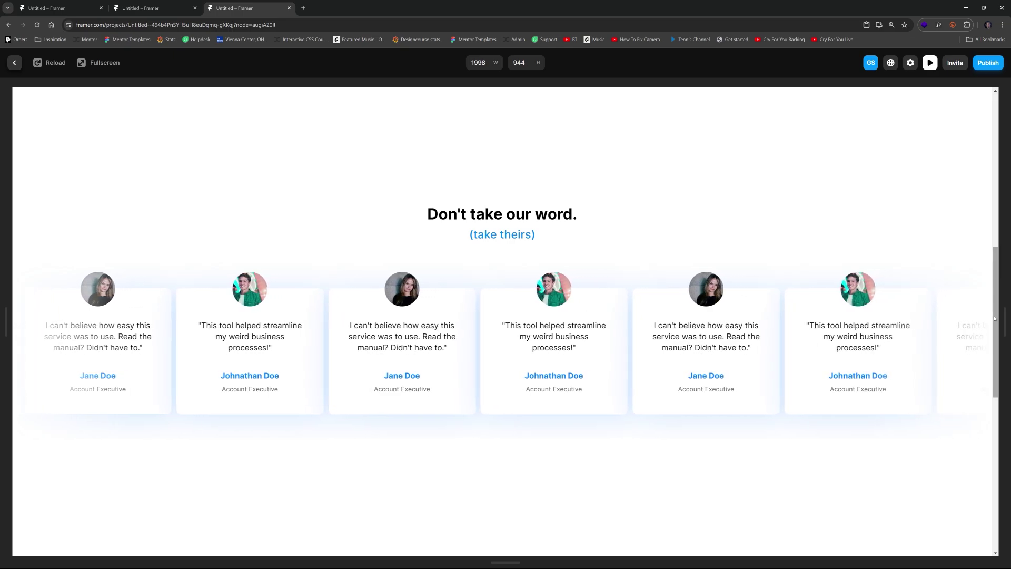
scroll(965, 334, "up", 1)
scroll(977, 328, "down", 2)
scroll(977, 327, "up", 2)
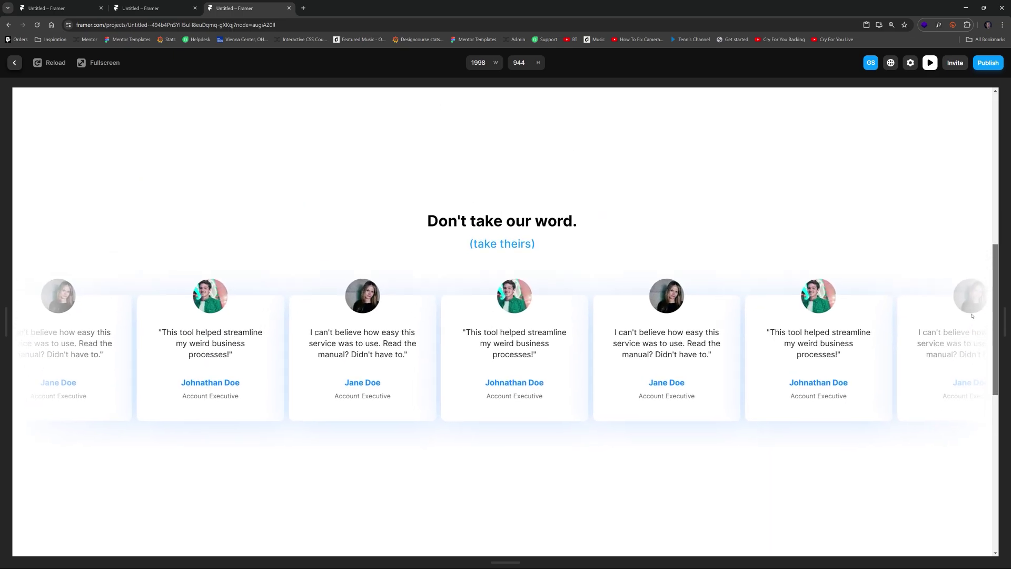
scroll(974, 324, "down", 1)
scroll(973, 322, "up", 1)
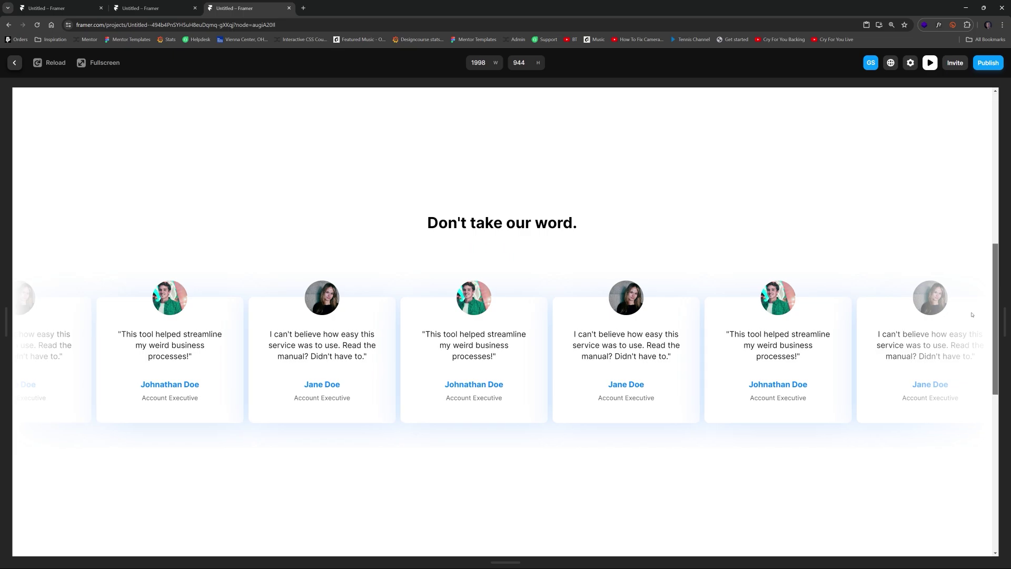
scroll(967, 322, "down", 1)
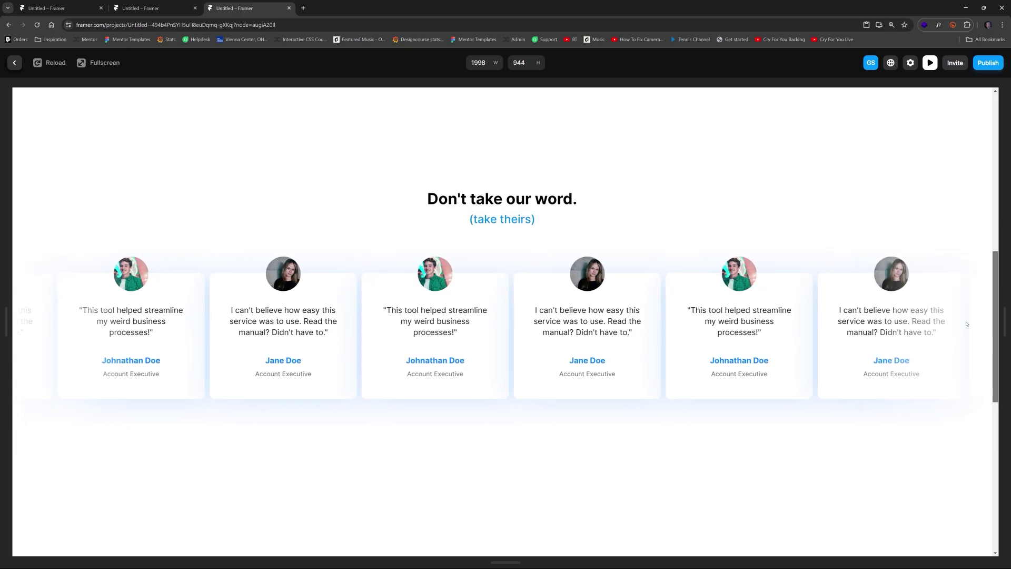
scroll(966, 323, "up", 5)
scroll(974, 310, "down", 4)
scroll(977, 316, "down", 2)
scroll(463, 221, "down", 2)
scroll(465, 224, "up", 4)
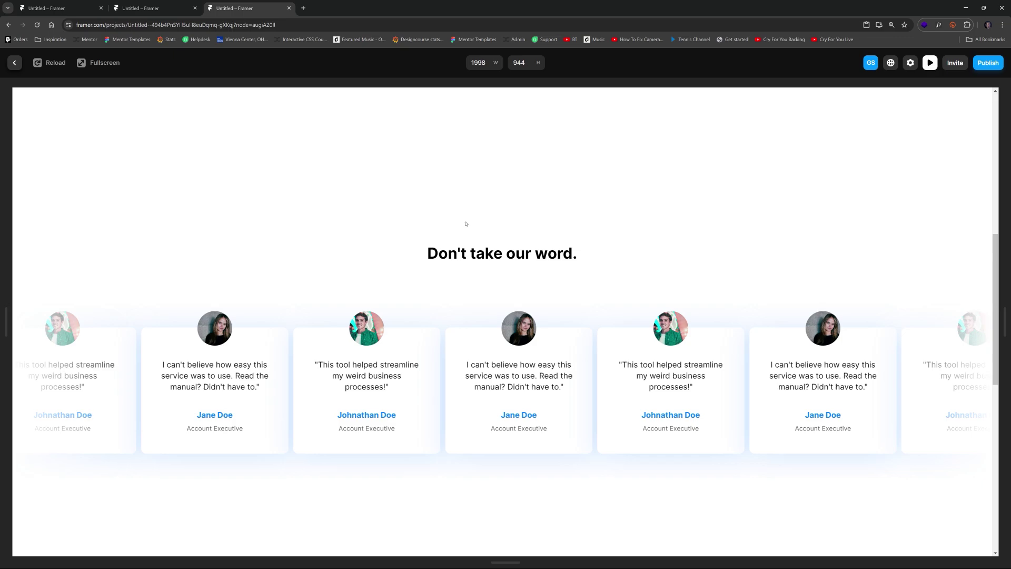
scroll(466, 224, "down", 2)
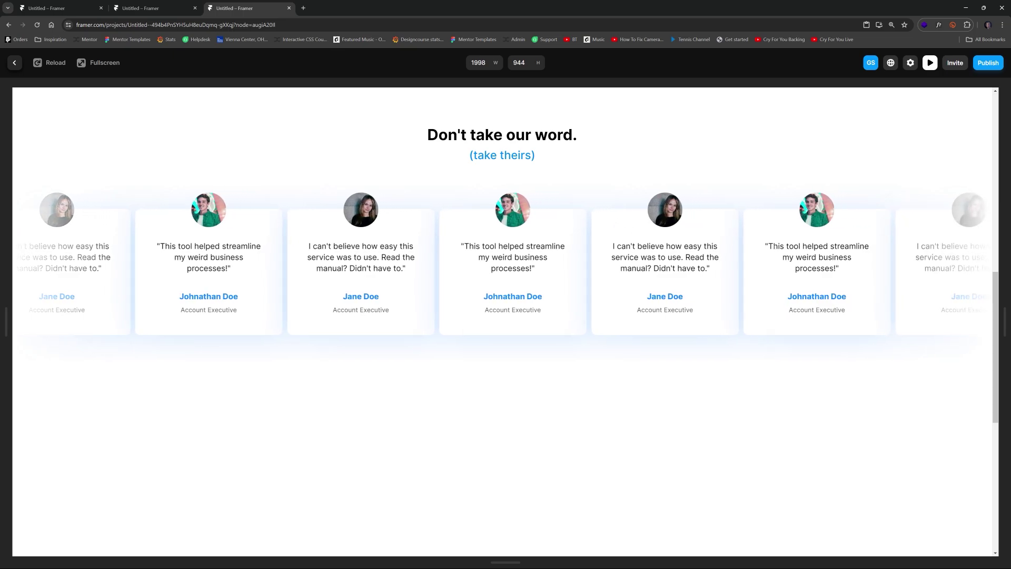
key("Escape")
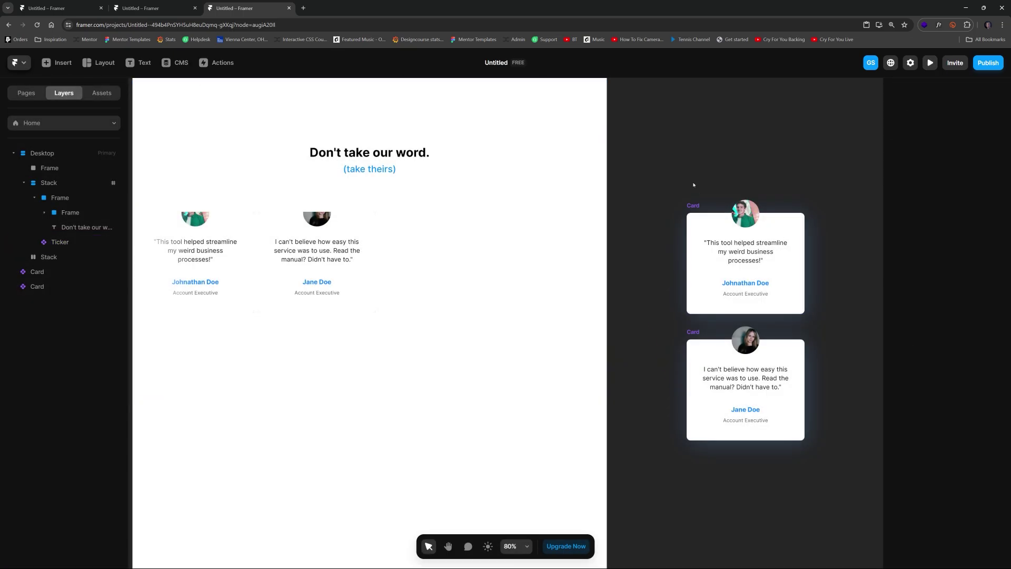
Add a Hover effect with a scale of 1.1 to the upper Card
left_click(708, 234)
left_click(1000, 208)
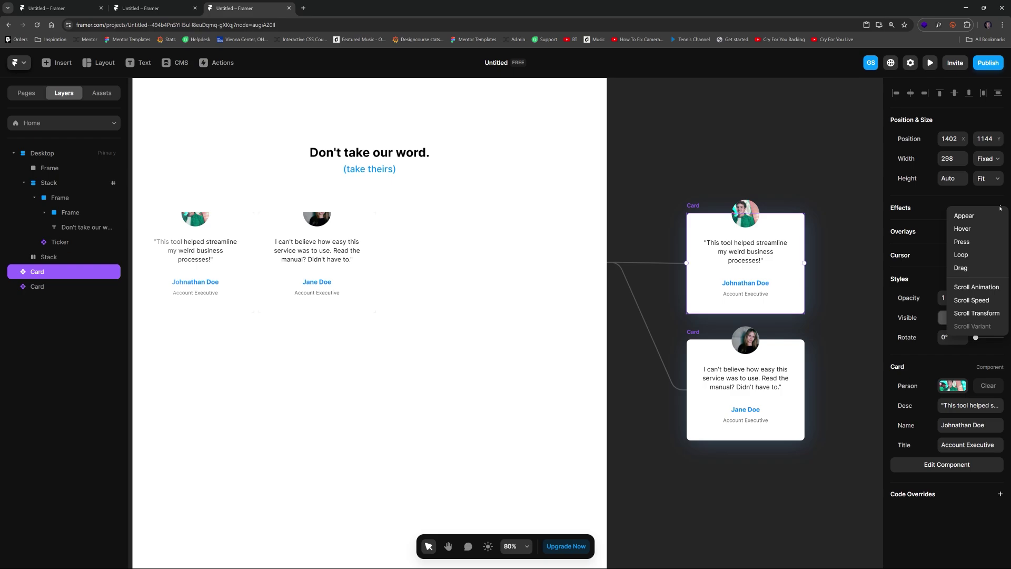
left_click(969, 229)
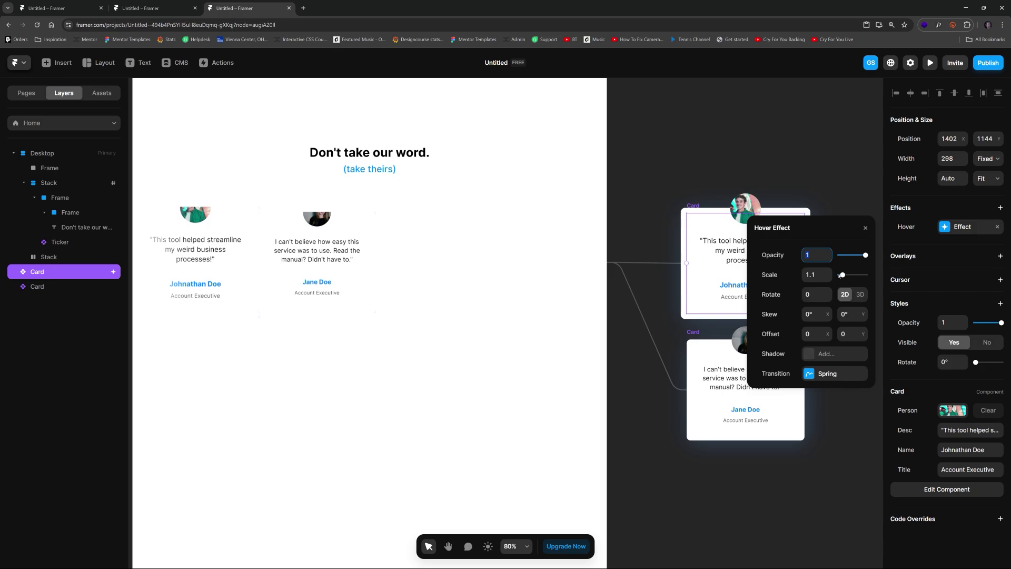
Preview the page to check the upper card's hover effect in the ticker, then return to the editor
left_click(930, 63)
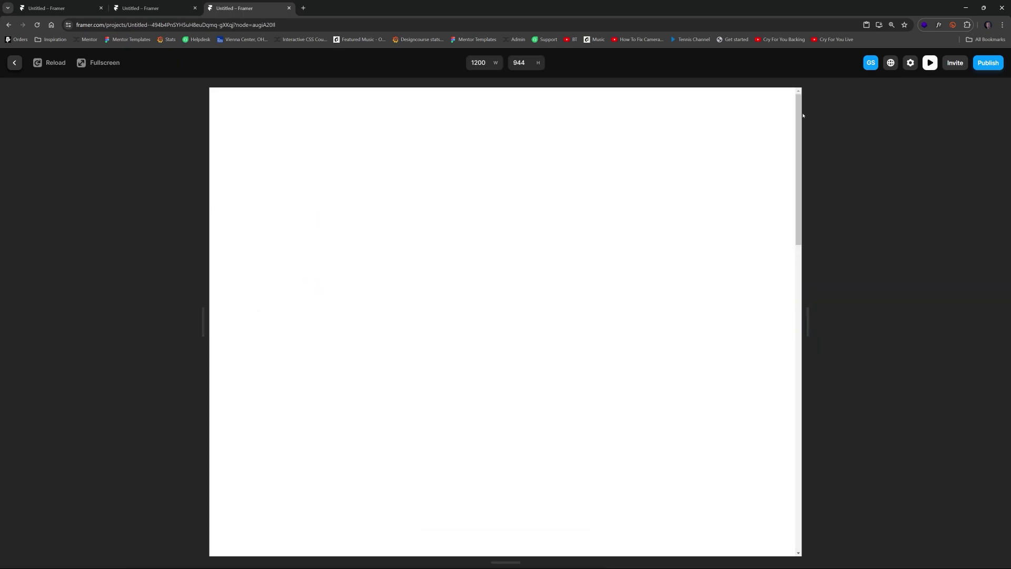
scroll(535, 212, "down", 7)
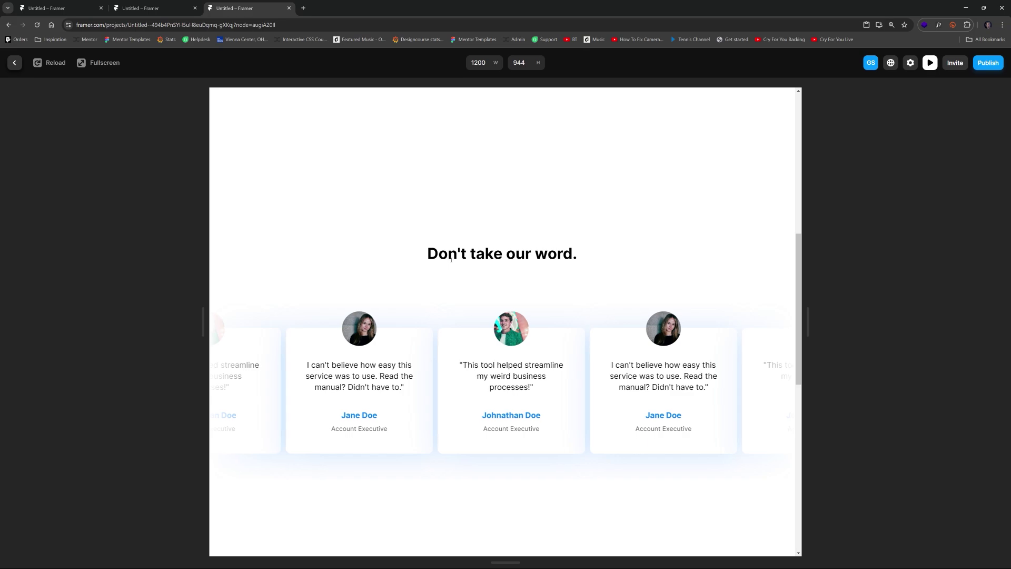
left_click(14, 62)
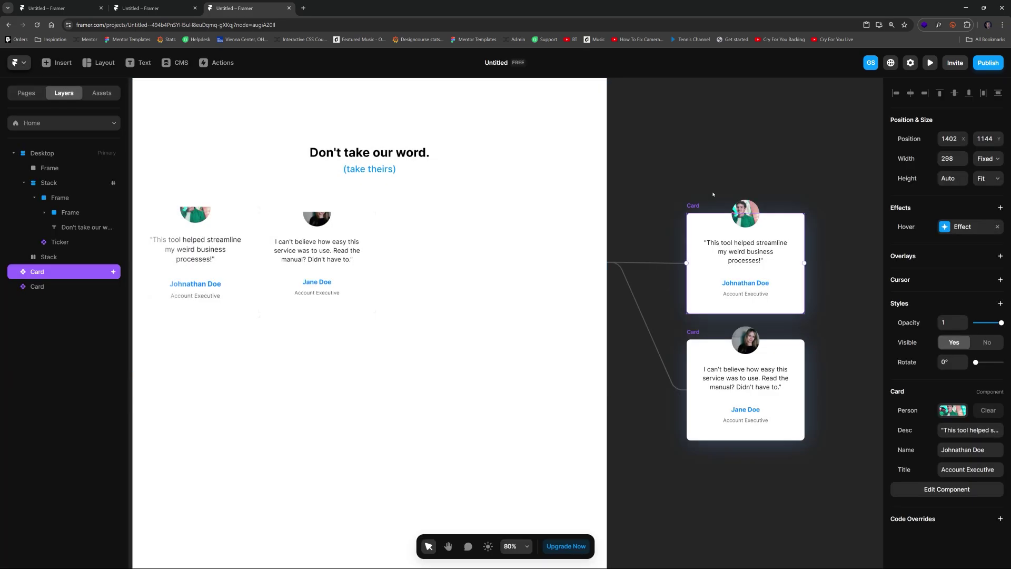
Copy the upper card's Hover effect and paste it onto the lower Card
right_click(959, 228)
left_click(970, 235)
left_click(708, 349)
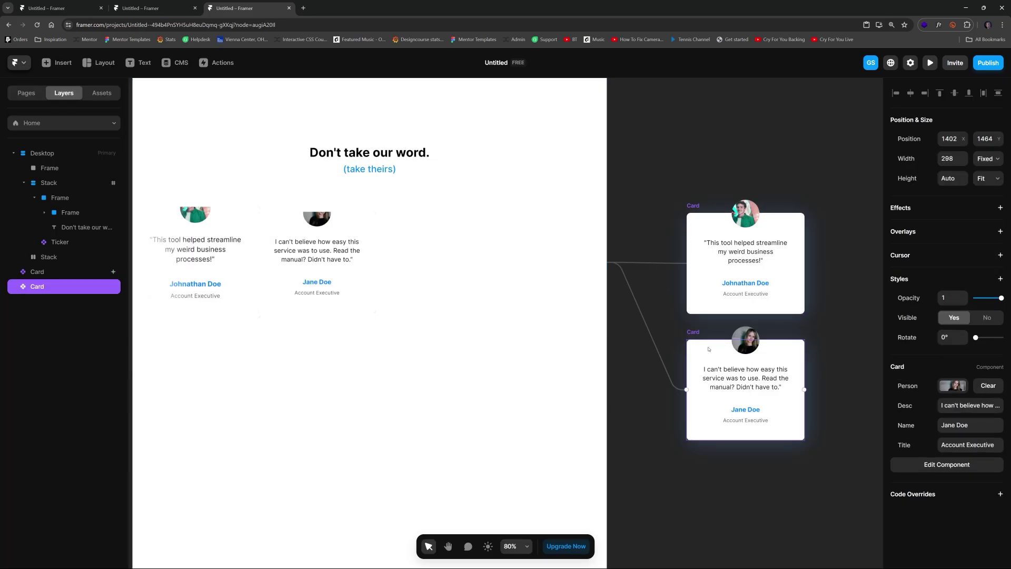
left_click(943, 212)
left_click(951, 215)
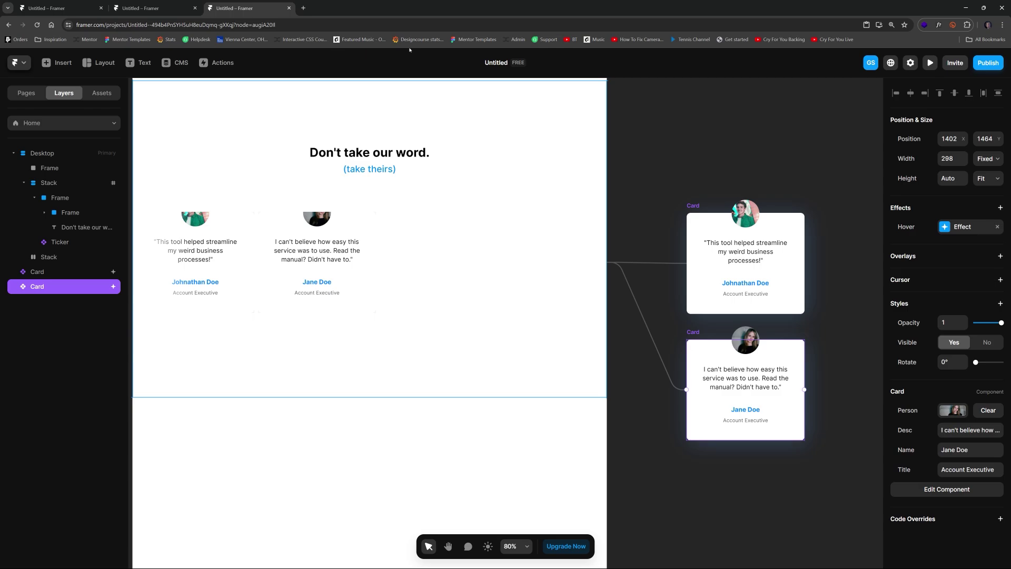
Preview the ticker to check the hover effect on both cards, then return to the editor and deselect the card
left_click(930, 62)
scroll(482, 316, "down", 8)
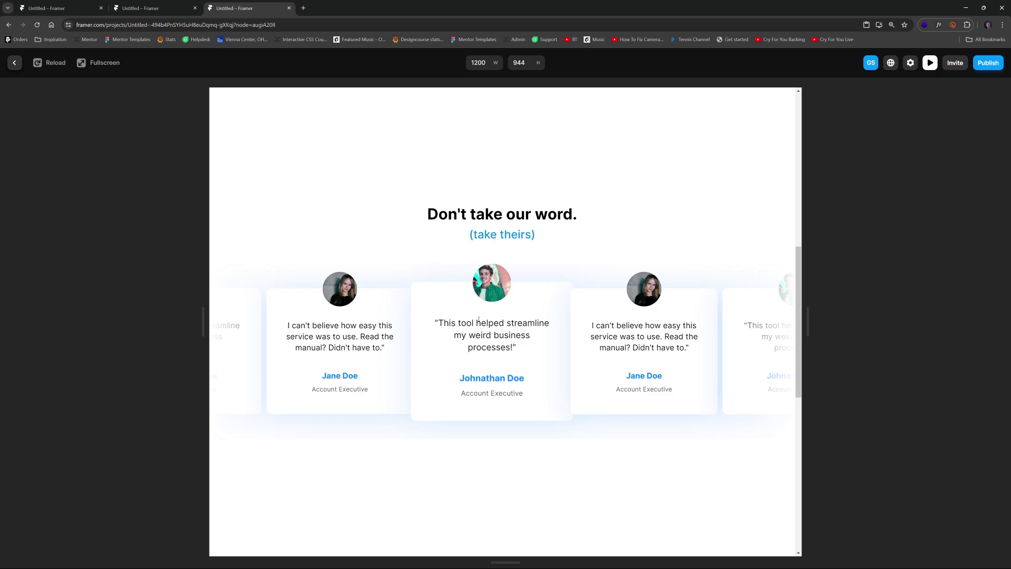
left_click(15, 63)
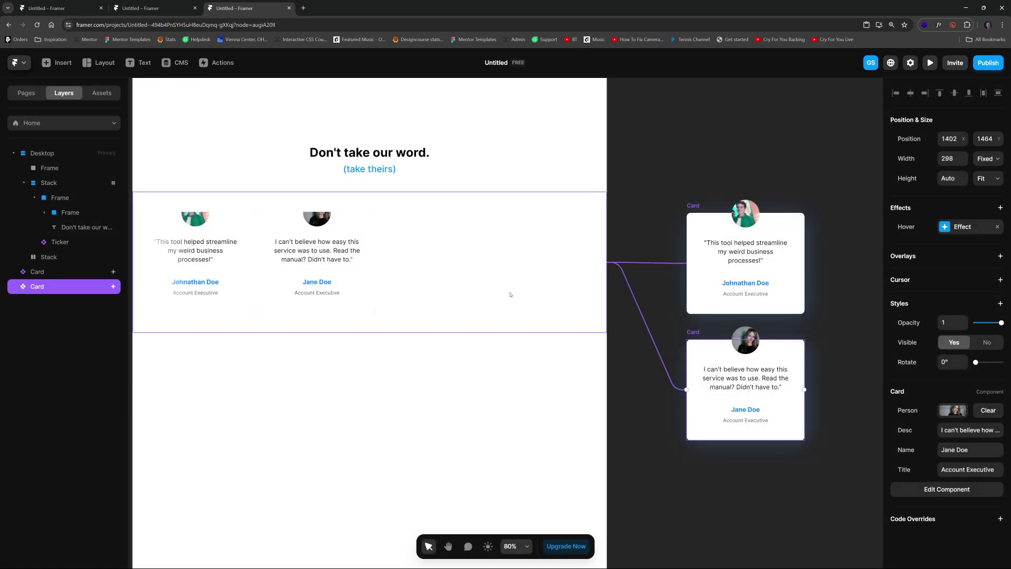
left_click(694, 146)
key("space")
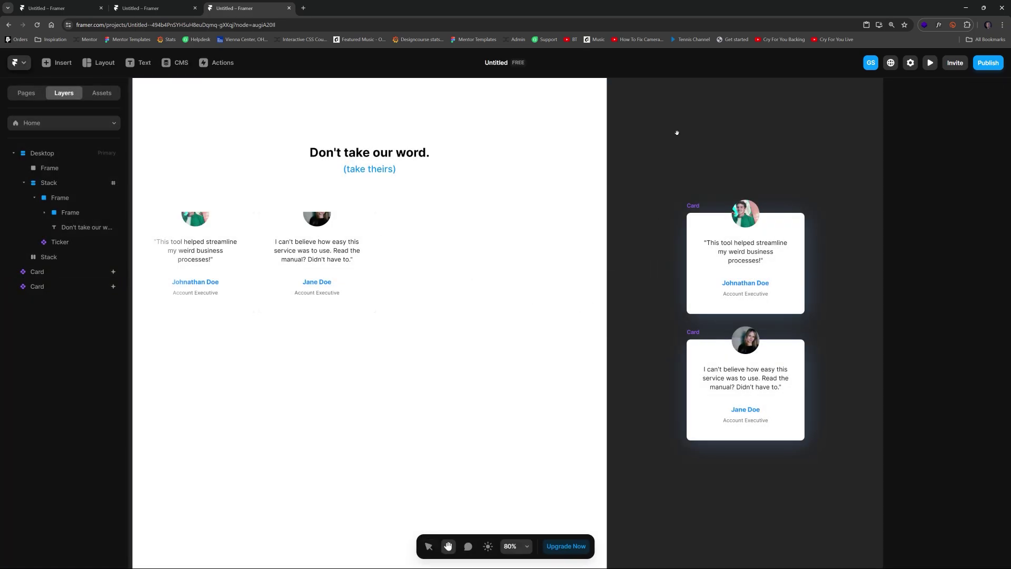
Add a Scroll Animation effect to the Ticker, triggered by Section in View with #main as its section
left_click_drag(708, 137, 785, 169)
left_click(540, 272)
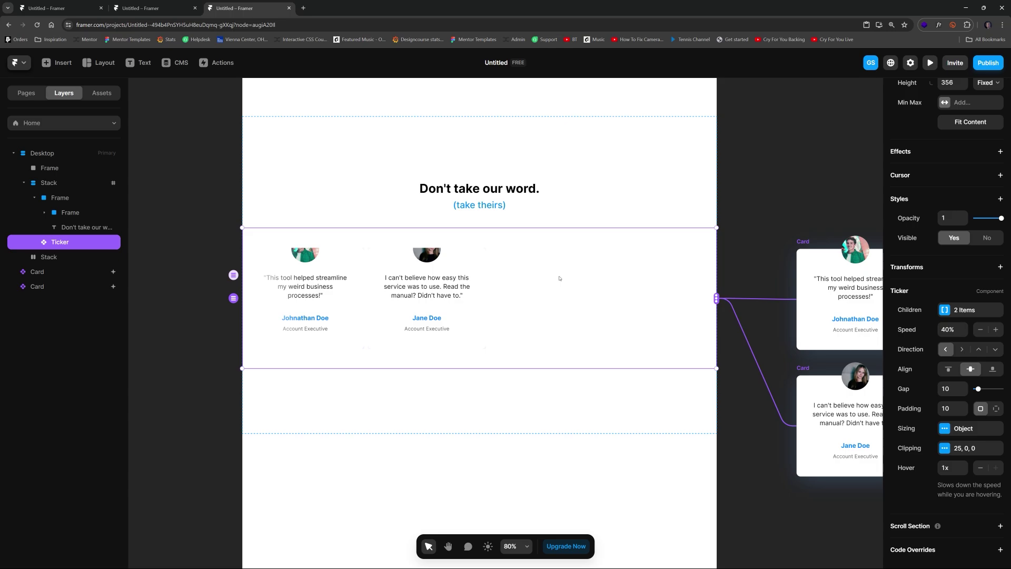
left_click(987, 152)
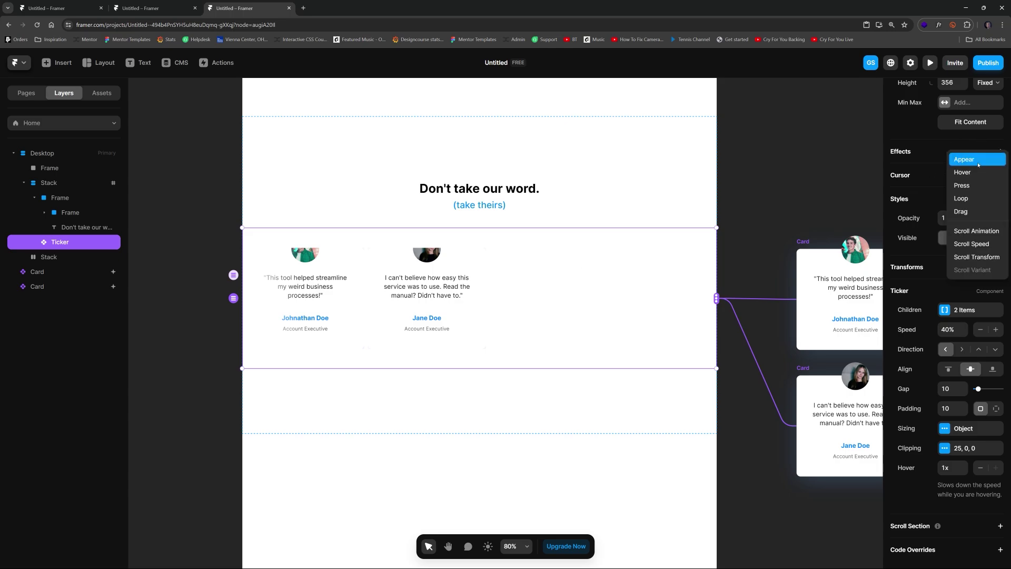
left_click(973, 232)
left_click(826, 203)
left_click(836, 221)
left_click(837, 223)
left_click(831, 248)
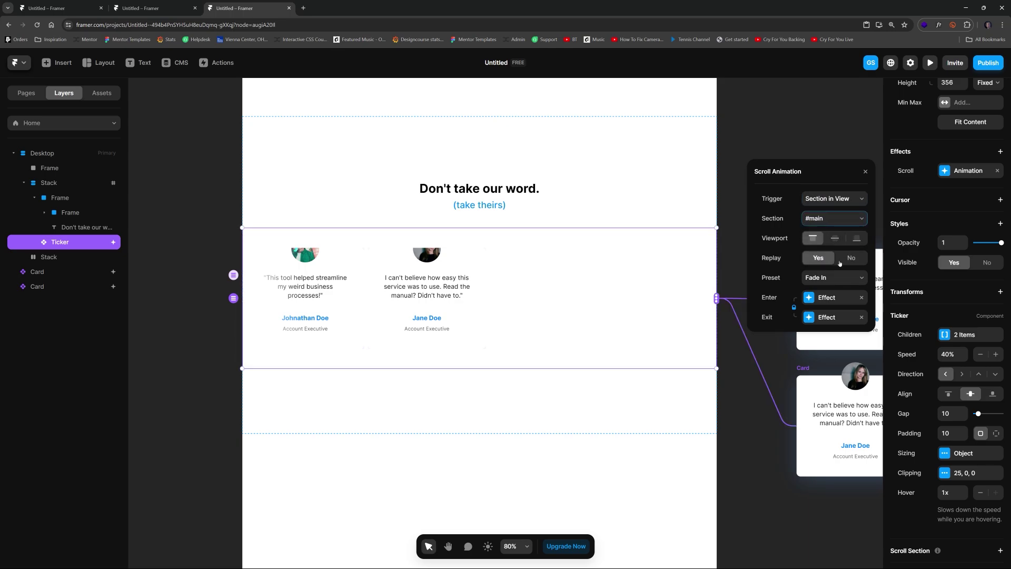
Preview the page to check the ticker's fade-in around the testimonial section, then return to the editor
left_click(930, 63)
scroll(645, 231, "down", 5)
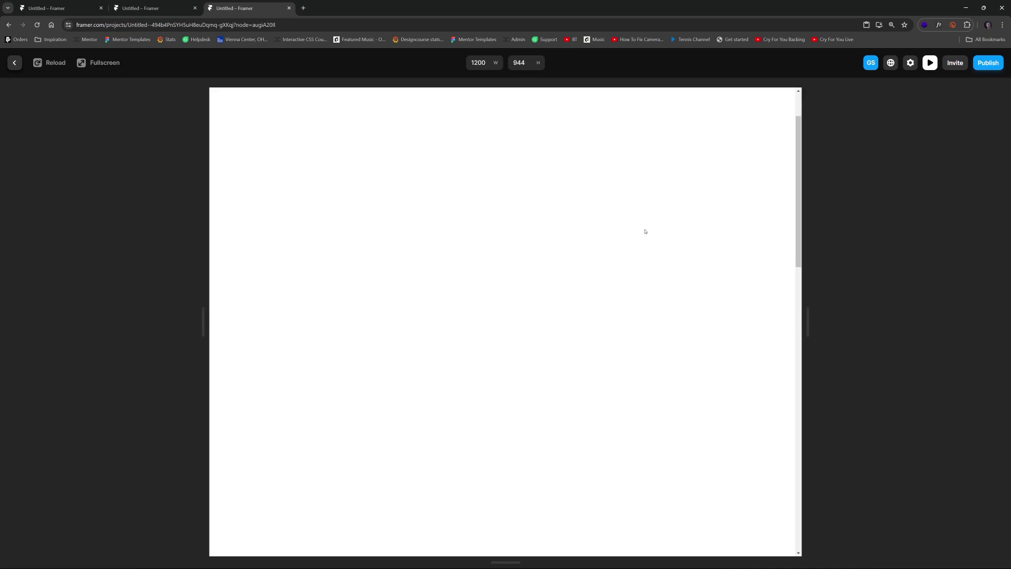
scroll(648, 231, "down", 5)
scroll(656, 230, "up", 3)
scroll(657, 230, "up", 3)
scroll(657, 229, "down", 6)
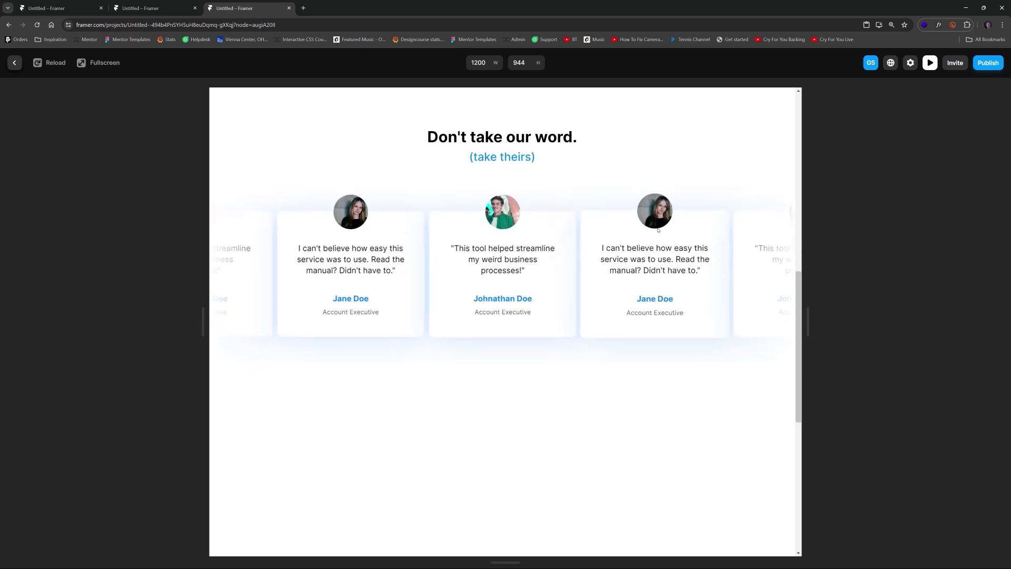
scroll(658, 227, "up", 4)
scroll(656, 226, "down", 3)
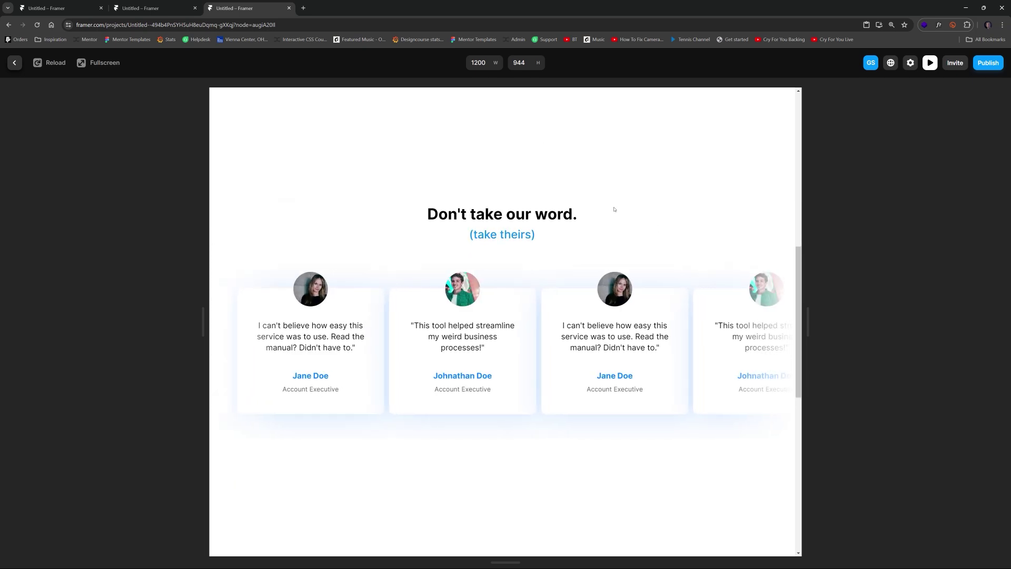
key("Escape")
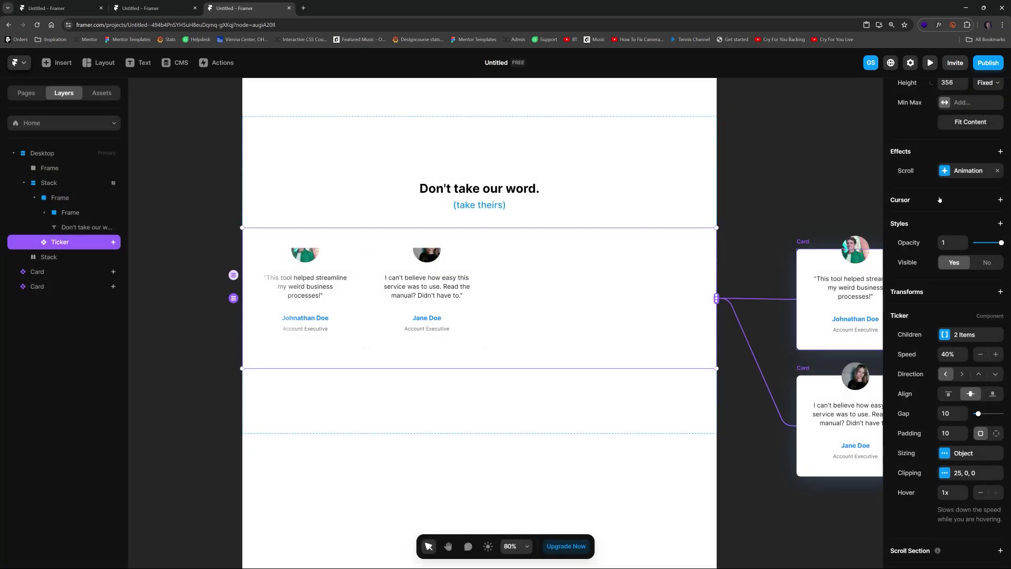
Switch the ticker's Enter & Exit effect to 3D rotation and add a Perspective style to the ticker
left_click(959, 177)
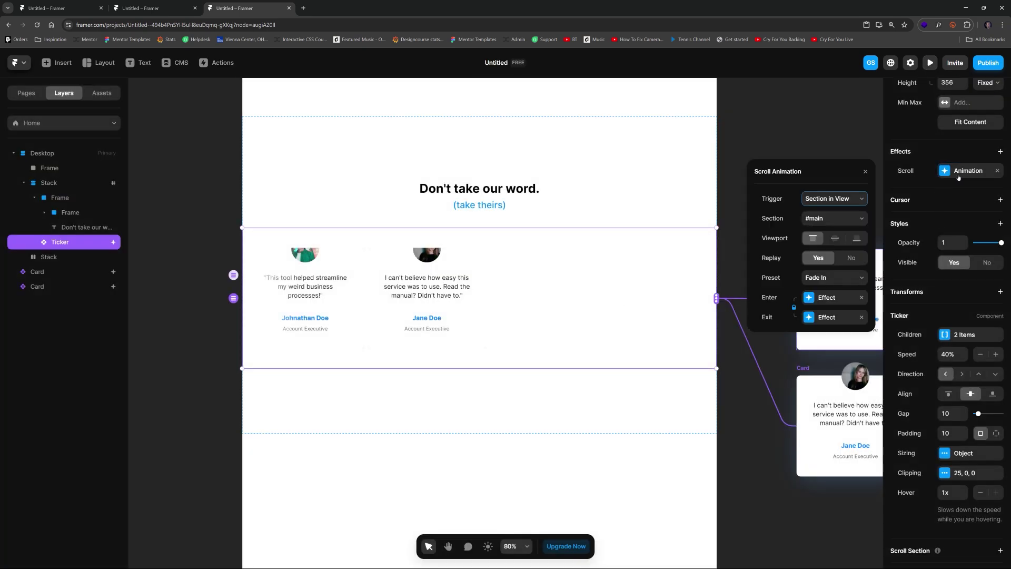
left_click(827, 298)
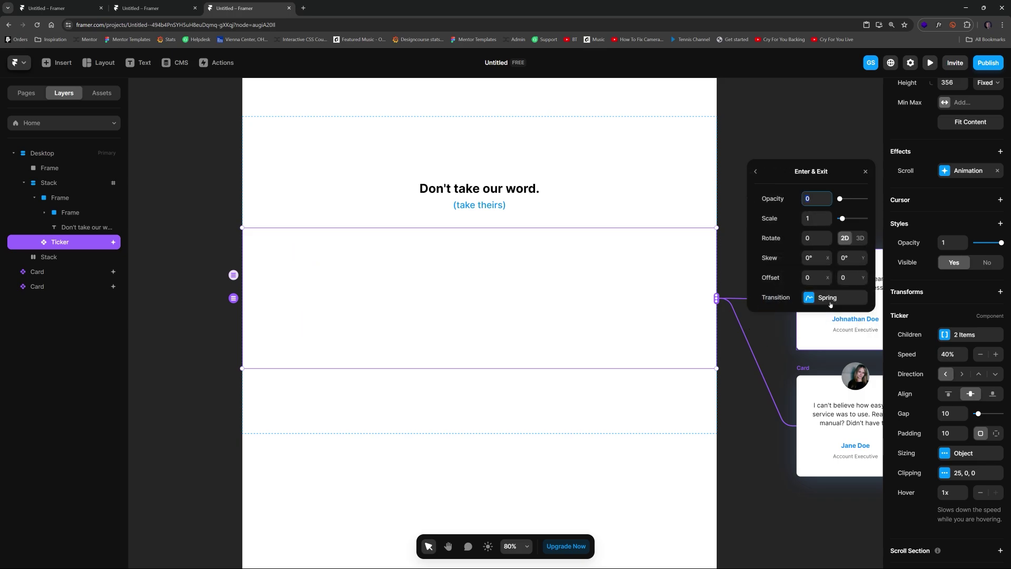
left_click(860, 238)
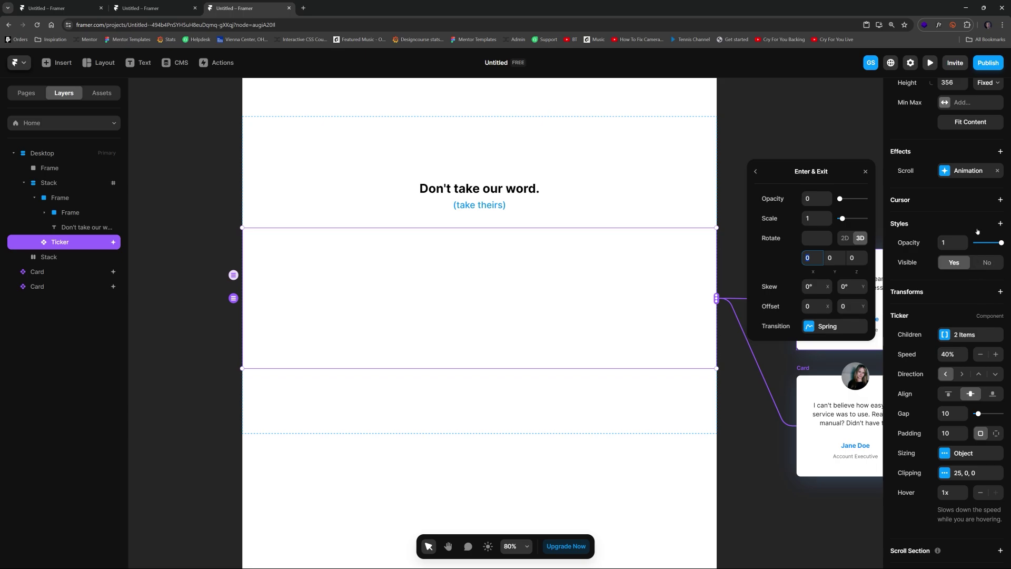
left_click(999, 227)
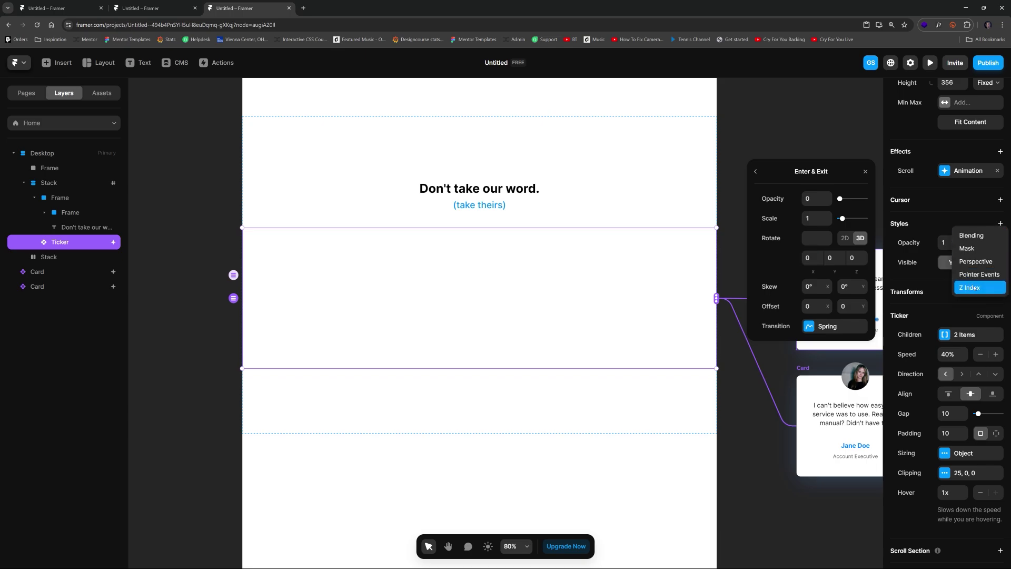
left_click(975, 261)
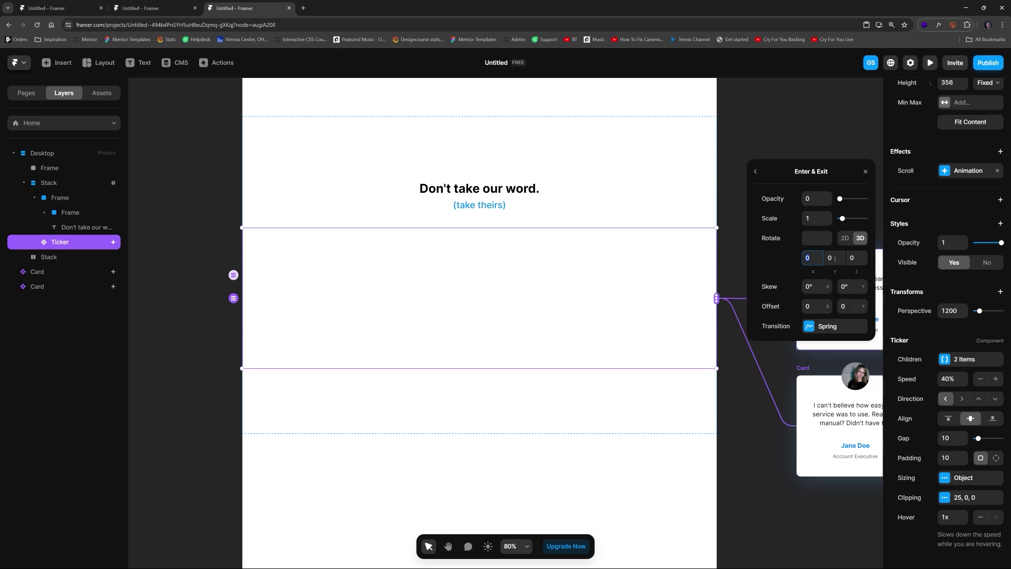
Set the ticker's Enter & Exit effect to an X rotation of -25 and a scale of 0.7
type("9")
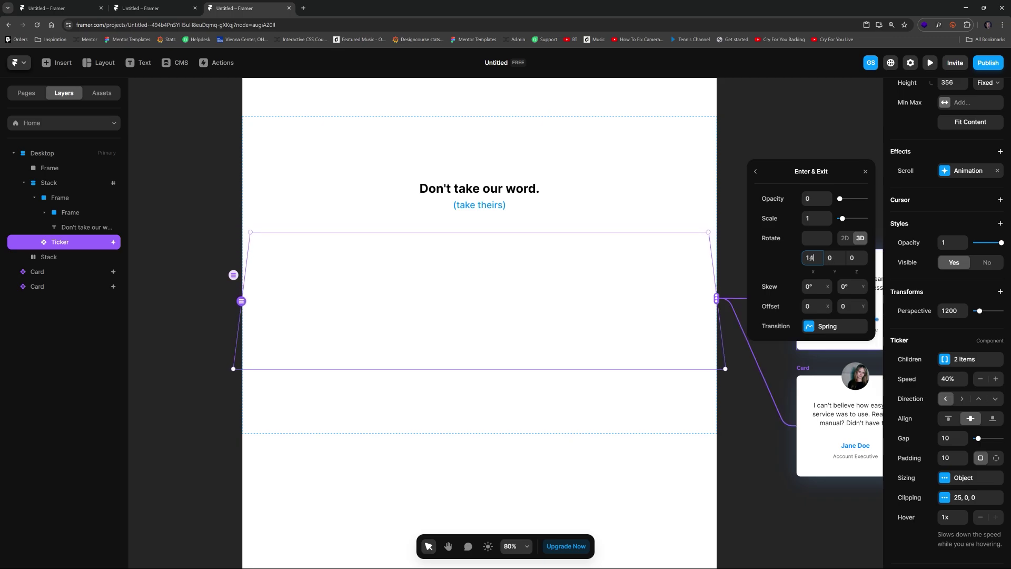
key("BackSpace")
type("-25")
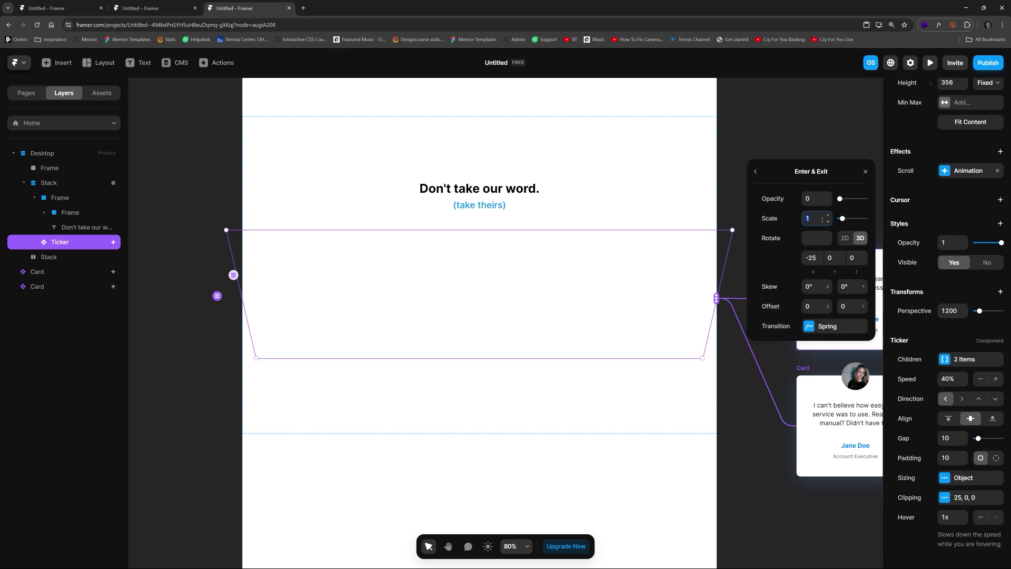
key("Return")
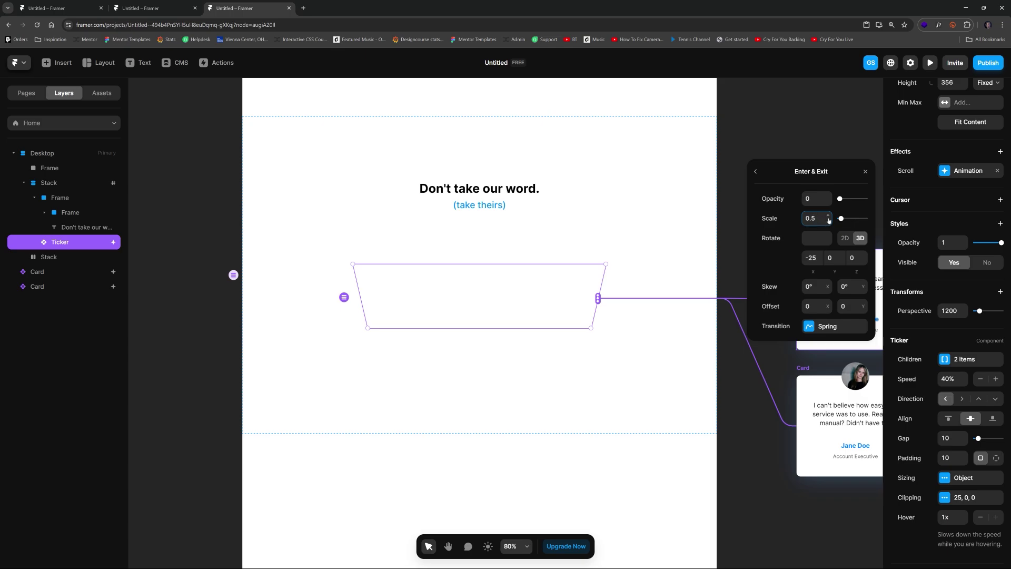
type(".7")
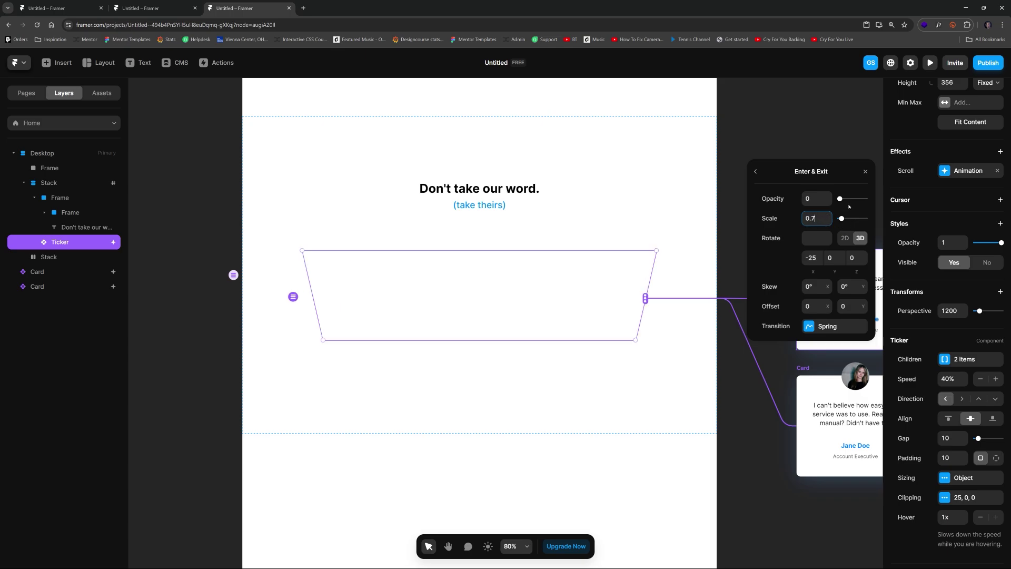
Preview the ticker's tilted, scaled scroll animation, then return to the editor
left_click(929, 63)
scroll(690, 241, "down", 10)
scroll(684, 220, "up", 5)
scroll(687, 216, "down", 5)
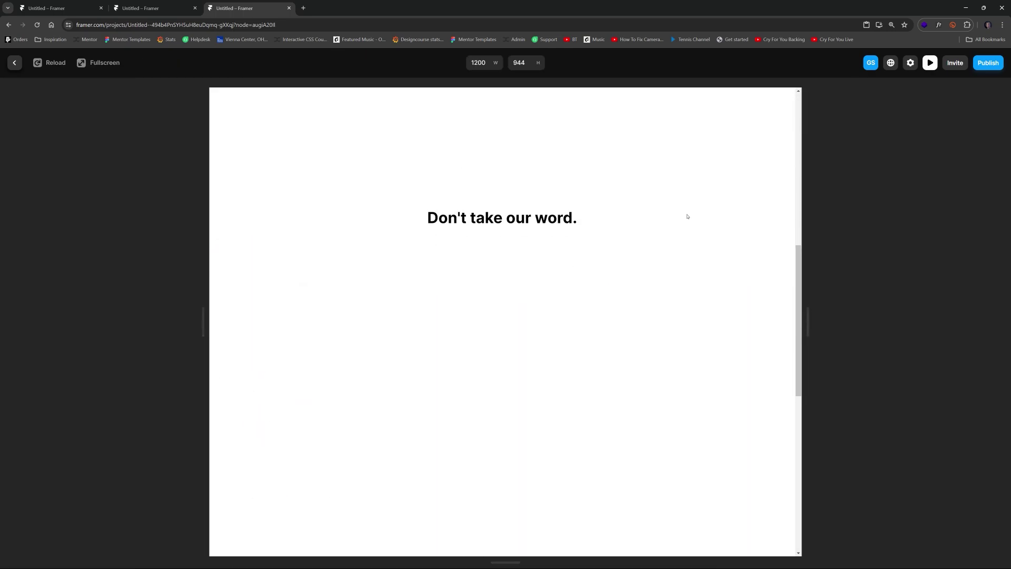
key("Escape")
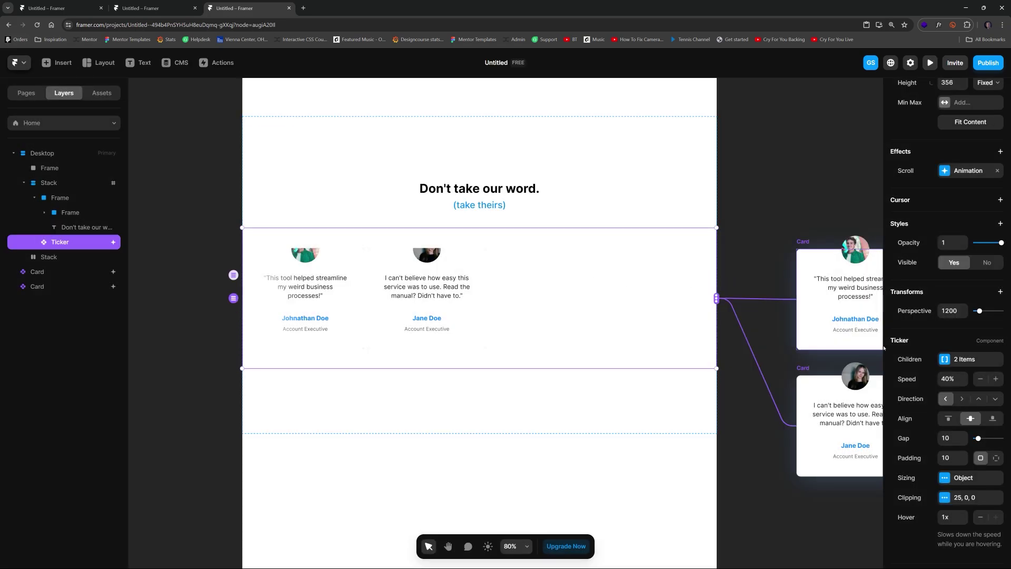
Change the transition of the ticker's Enter & Exit effect from Spring to Ease with a time of 1
left_click(963, 169)
left_click(821, 298)
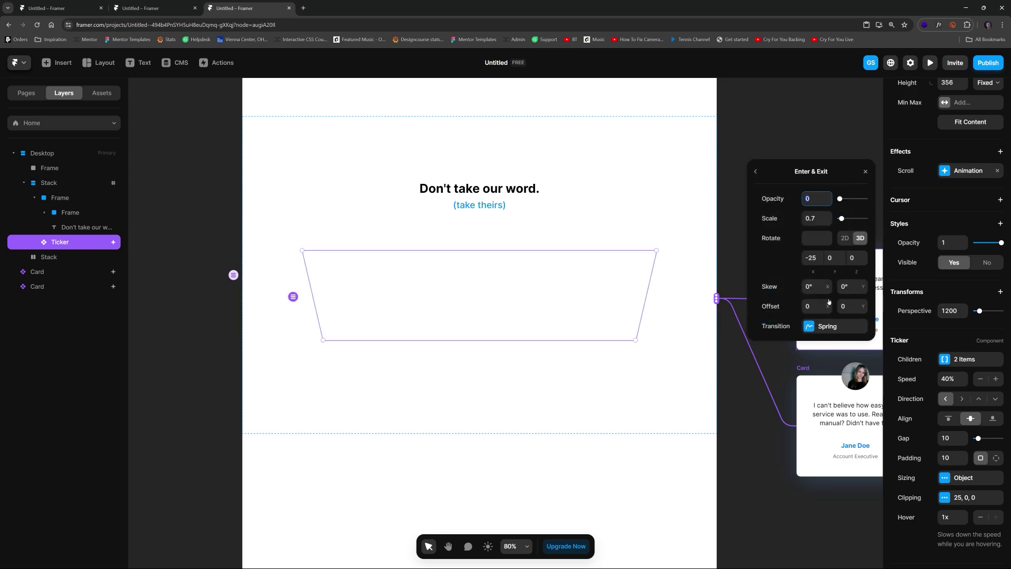
left_click(825, 326)
left_click(774, 192)
left_click(816, 320)
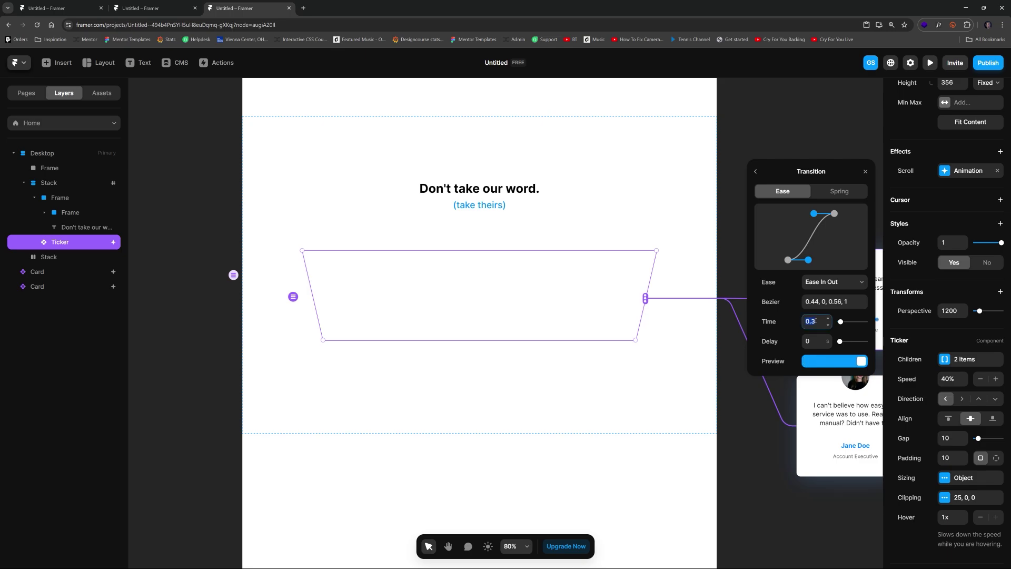
type("1")
Preview the slower ticker animation while entering and leaving the testimonial section, then return to the editor
left_click(929, 63)
scroll(636, 228, "down", 5)
scroll(674, 222, "down", 2)
scroll(679, 224, "up", 4)
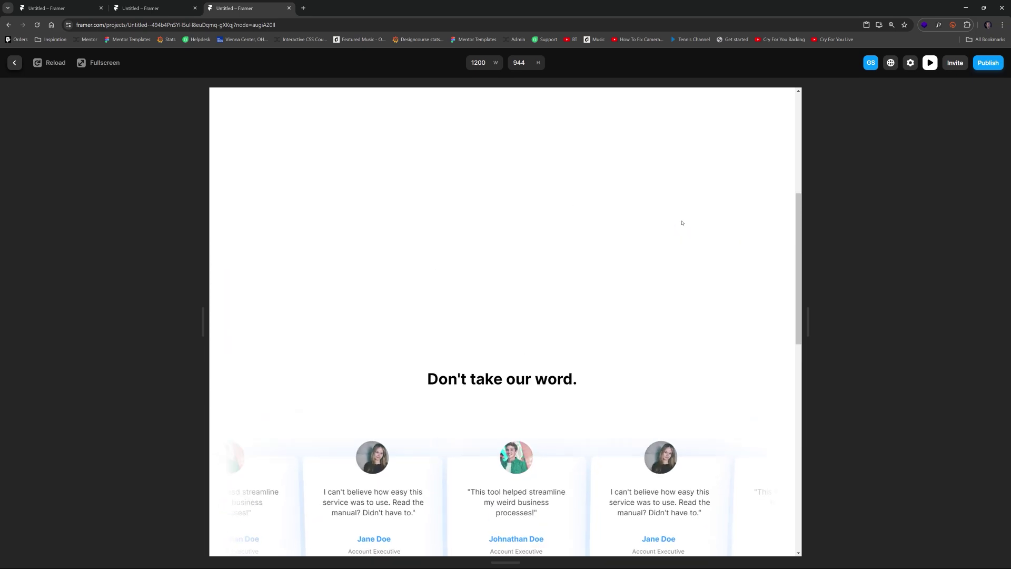
scroll(681, 222, "down", 5)
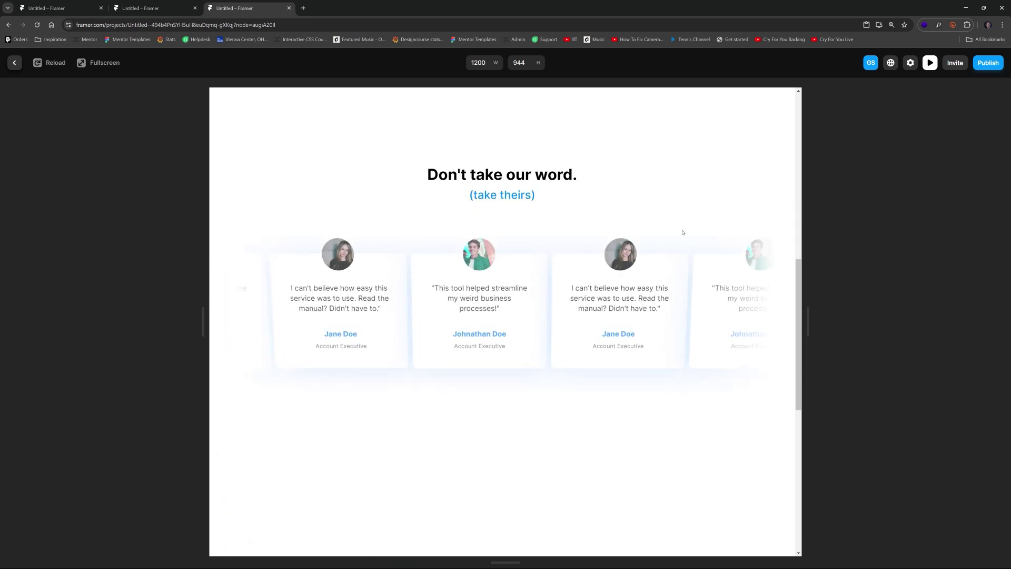
scroll(679, 231, "up", 5)
scroll(670, 230, "down", 4)
scroll(670, 230, "up", 1)
left_click_drag(428, 293, 636, 289)
left_click(658, 241)
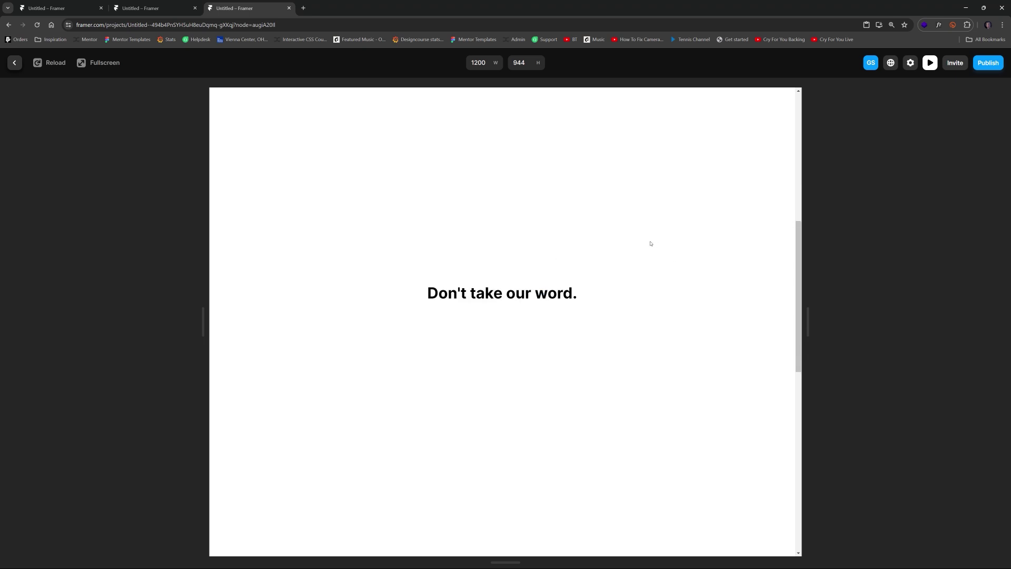
scroll(688, 273, "down", 3)
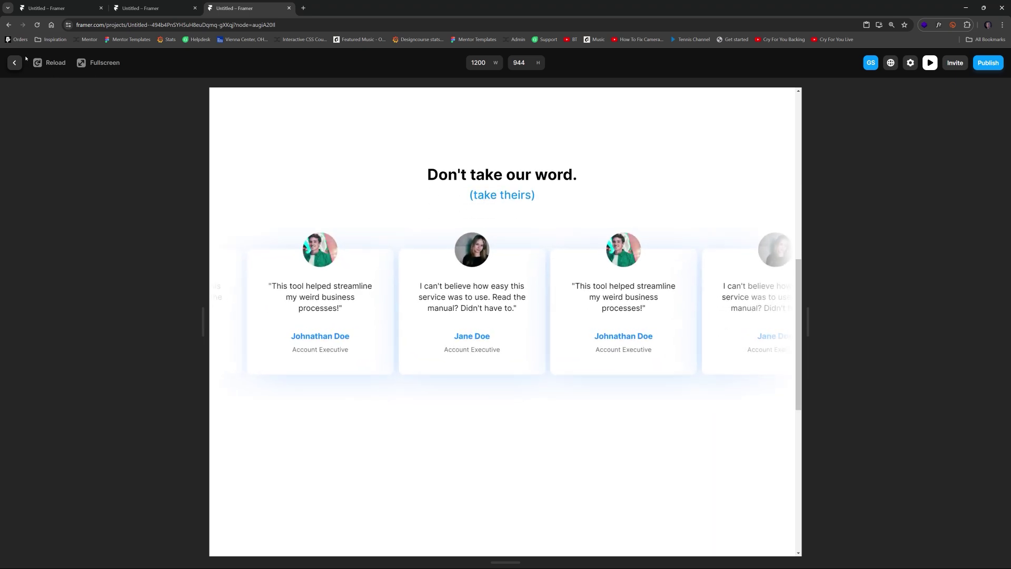
left_click(14, 62)
Set the viewport trigger position of the ticker's scroll animation to center
left_click(964, 176)
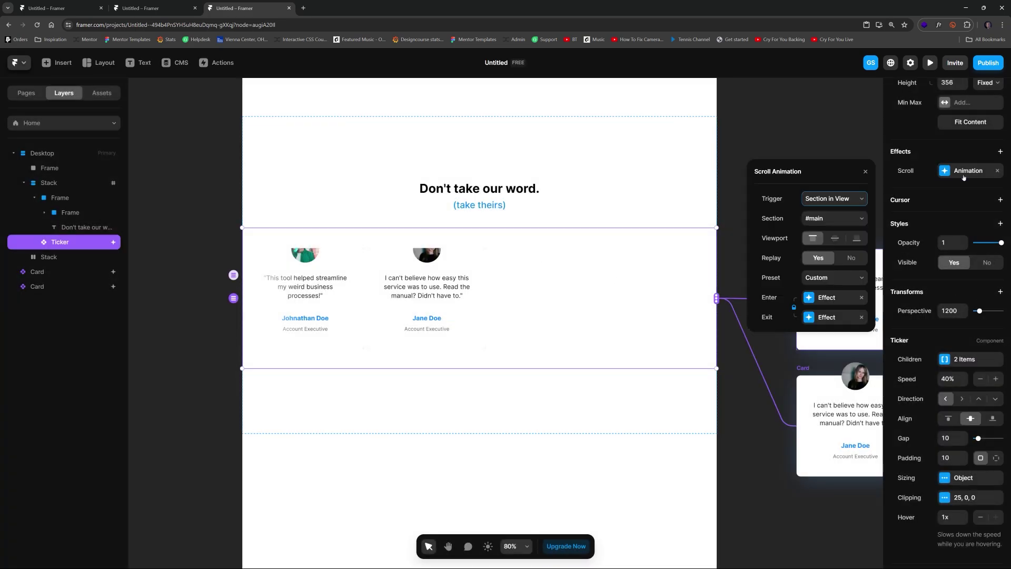
left_click(835, 240)
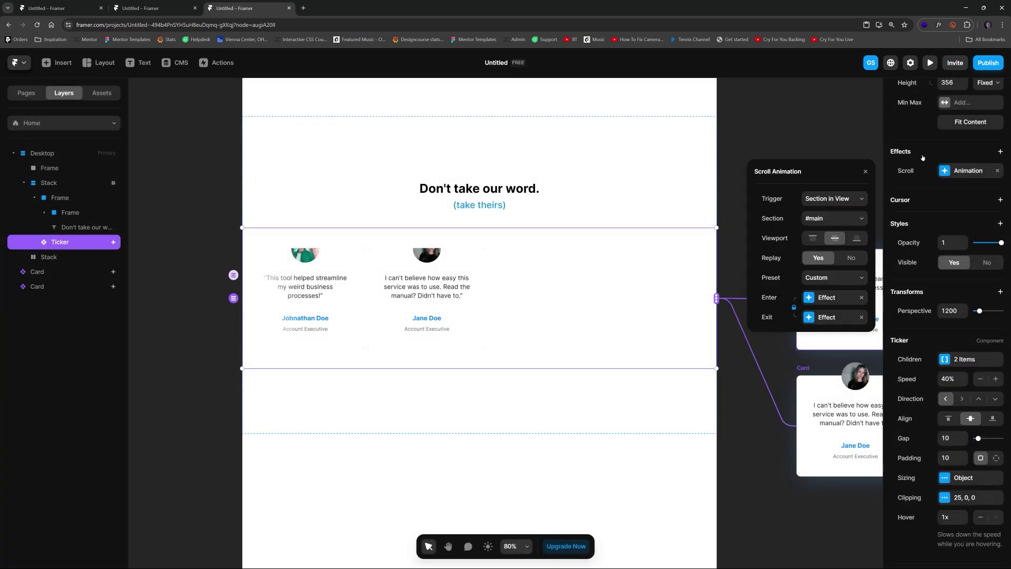
scroll(926, 105, "down", 2)
Preview the page and check when the ticker appears and disappears around the testimonial section
left_click(930, 64)
scroll(595, 255, "down", 6)
scroll(606, 256, "down", 2)
scroll(608, 257, "up", 6)
scroll(610, 259, "down", 5)
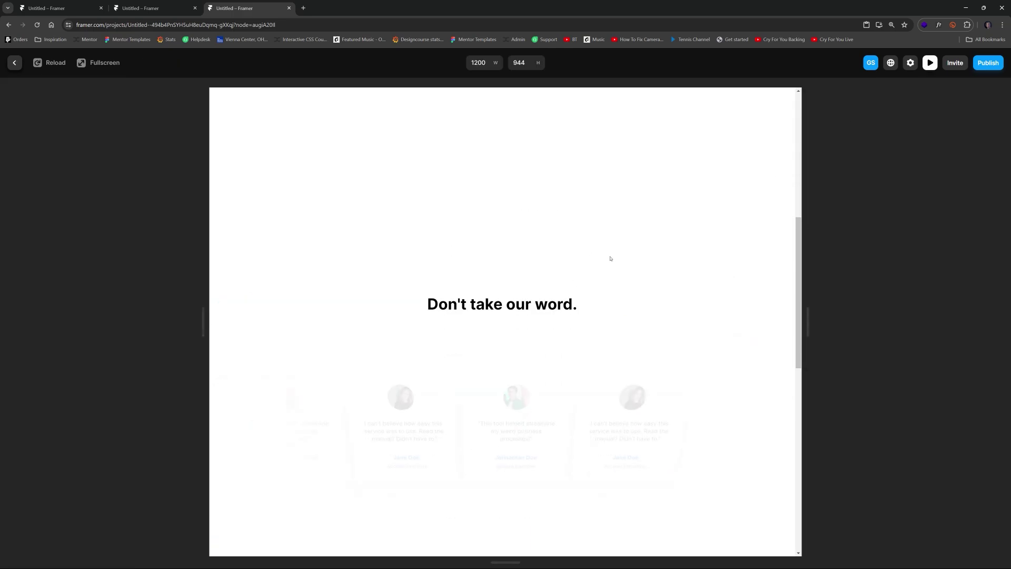
scroll(612, 260, "up", 2)
scroll(612, 260, "up", 4)
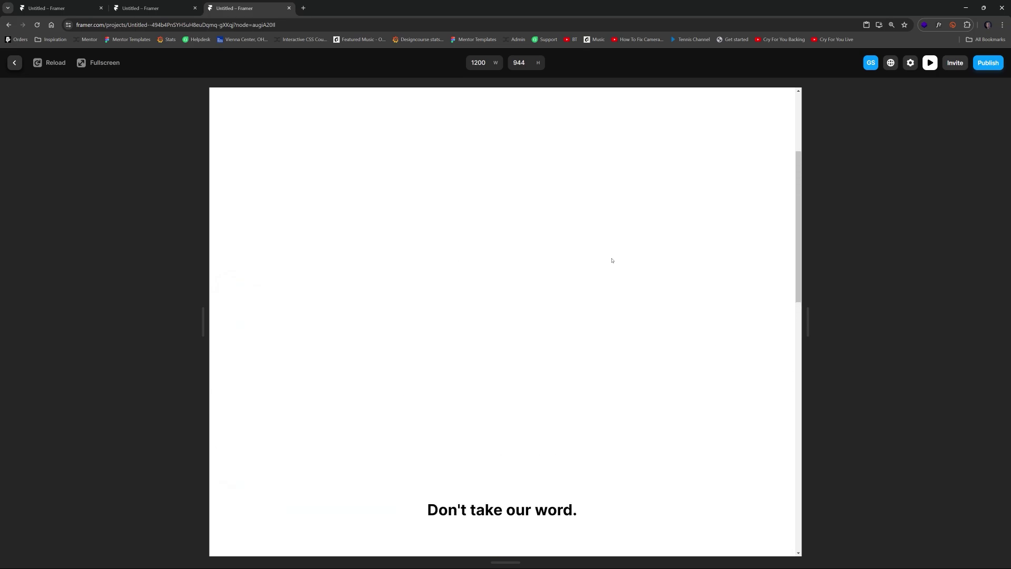
scroll(613, 262, "down", 6)
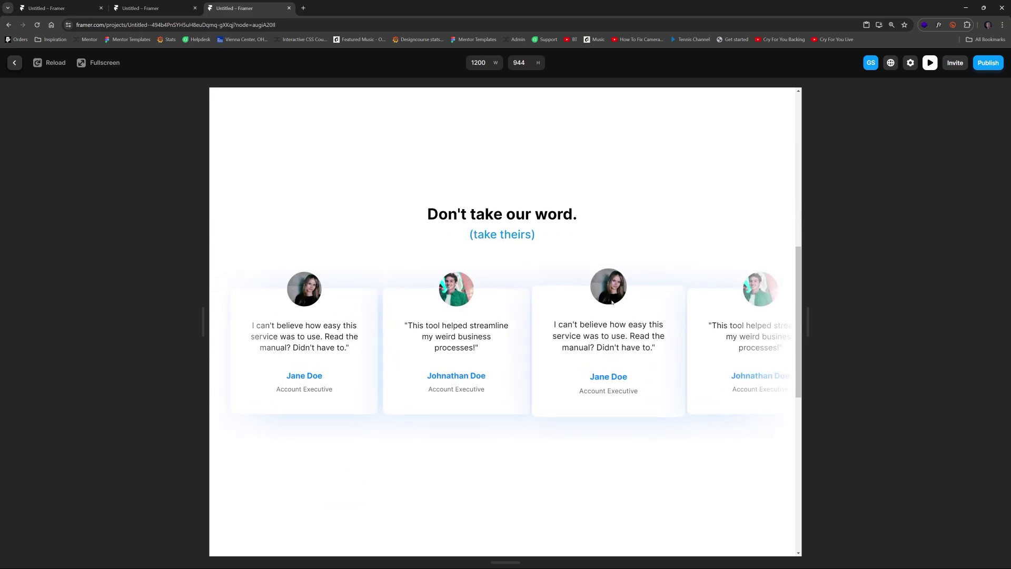
scroll(577, 346, "down", 8)
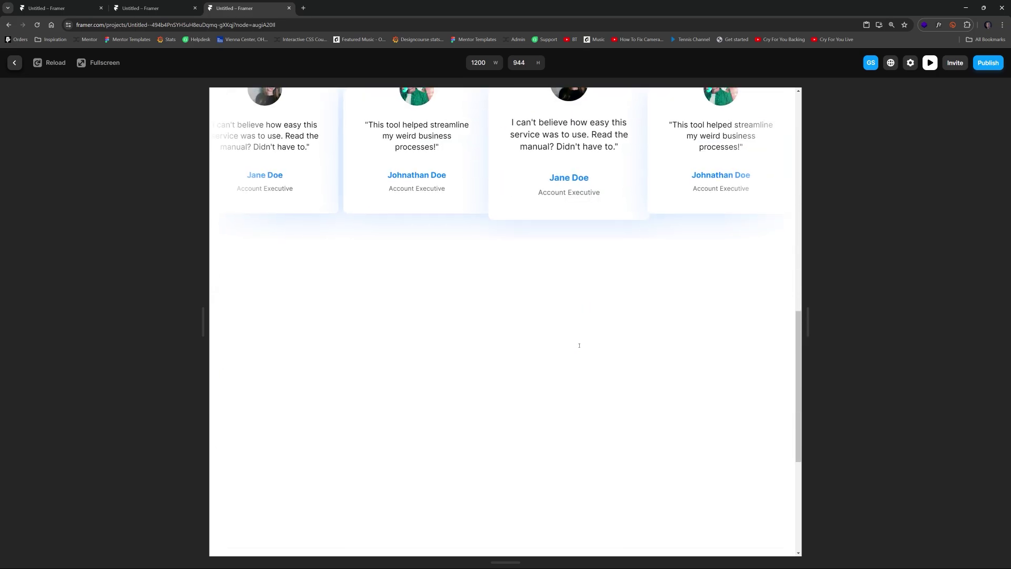
scroll(585, 359, "up", 5)
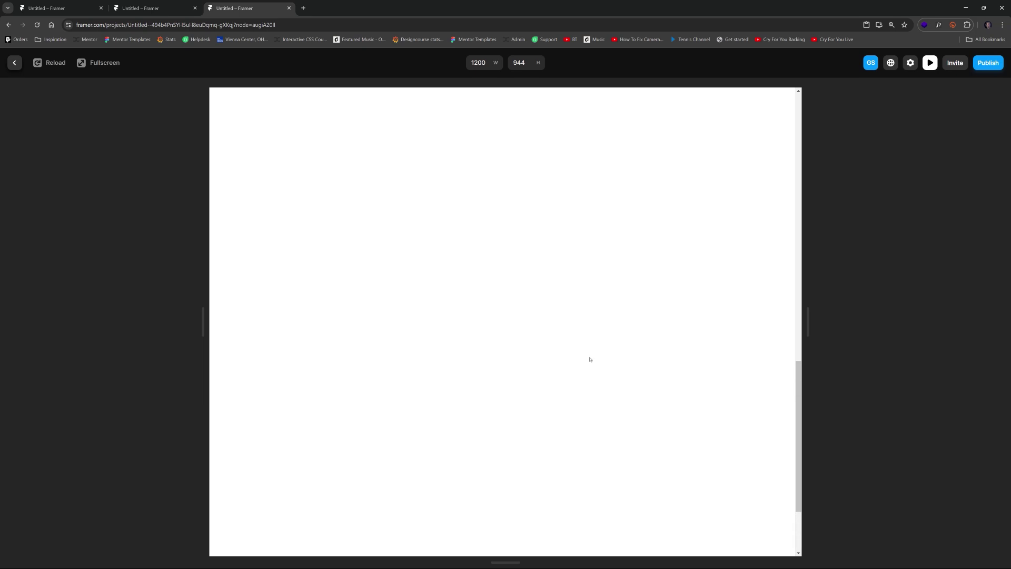
scroll(568, 359, "up", 8)
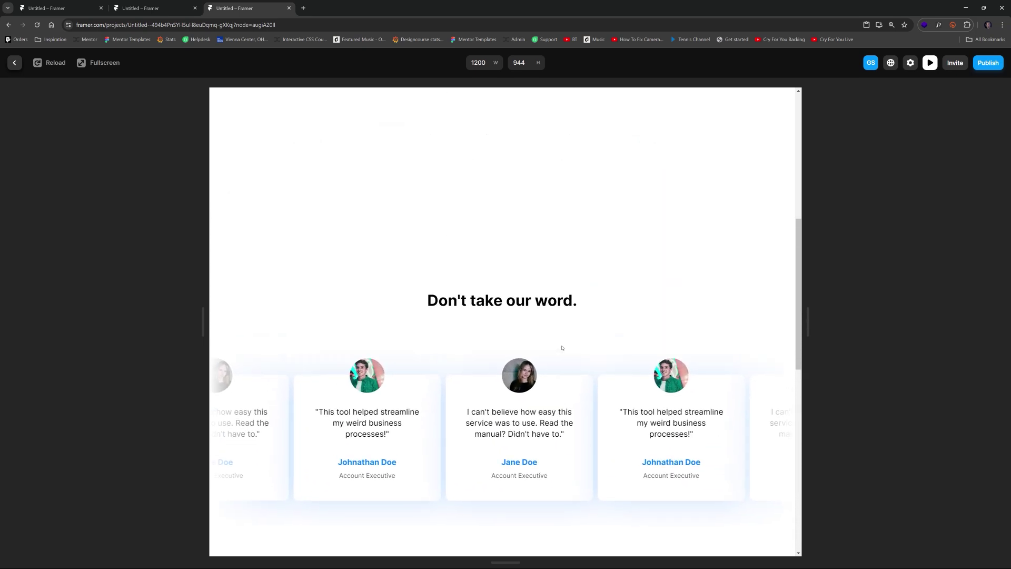
scroll(562, 347, "down", 6)
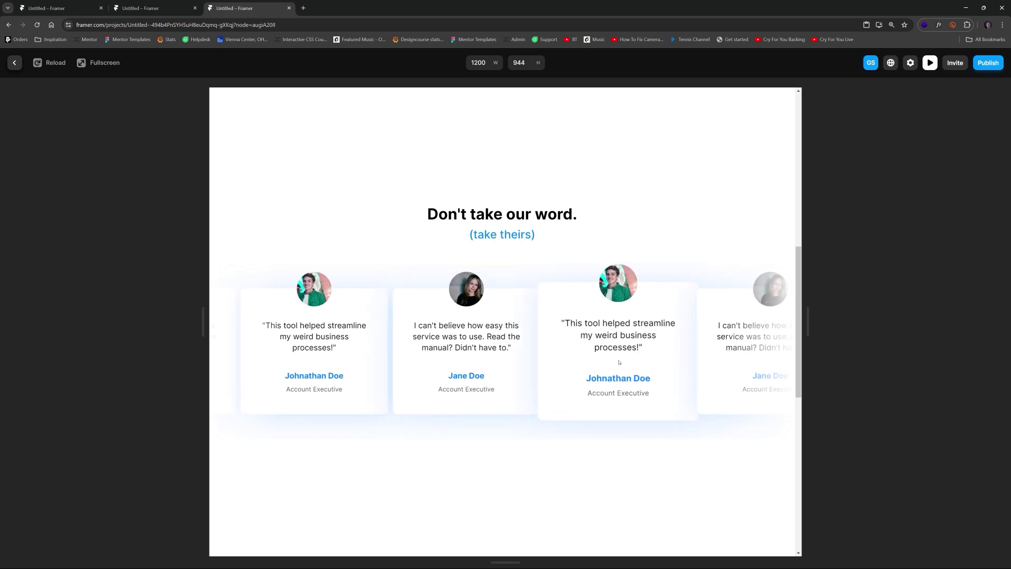
Widen the page preview to 1376 and check the testimonial ticker at that width while scrolling past its section
left_click_drag(807, 321, 885, 325)
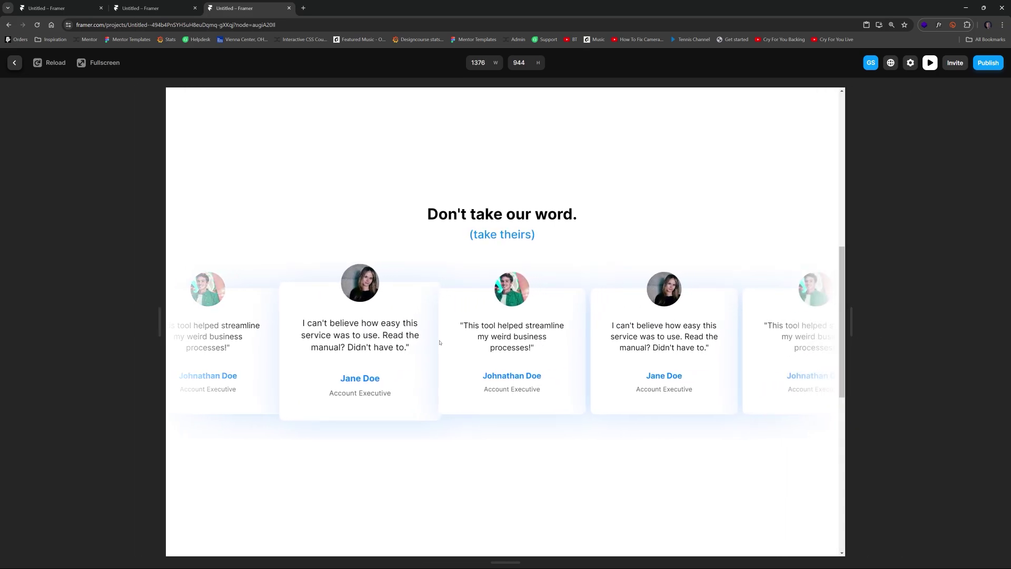
scroll(520, 342, "down", 5)
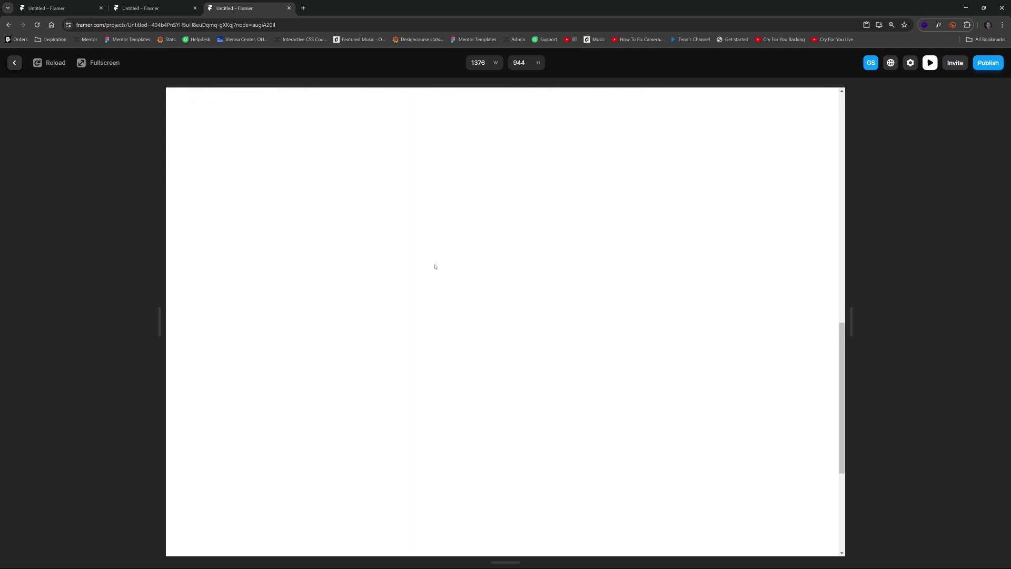
Switch to the finished demo project's preview, widen it to 1810 and review its scroll animations from the hero section down the page
key("ctrl+Page_Up")
scroll(432, 260, "up", 5)
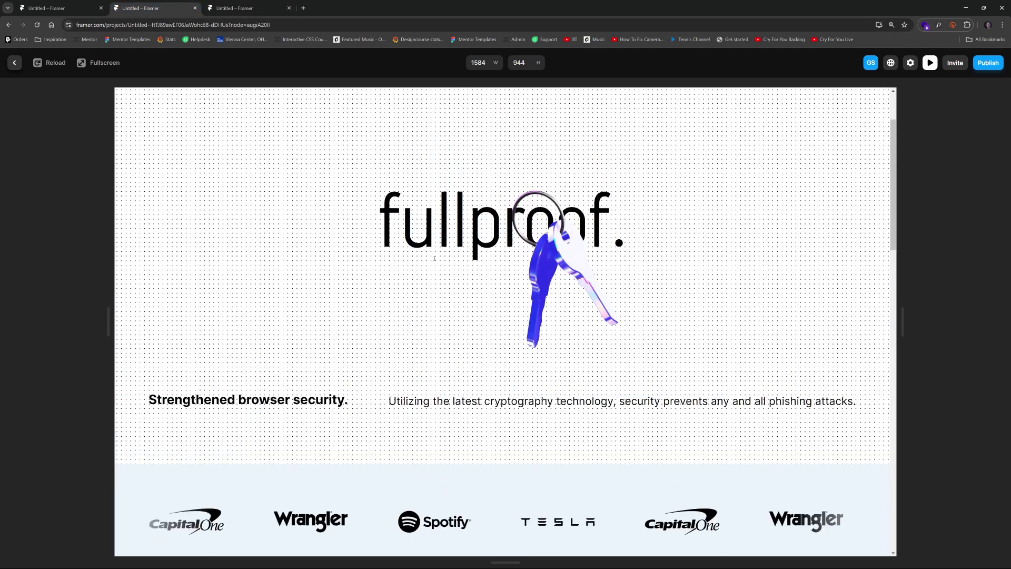
left_click(369, 24)
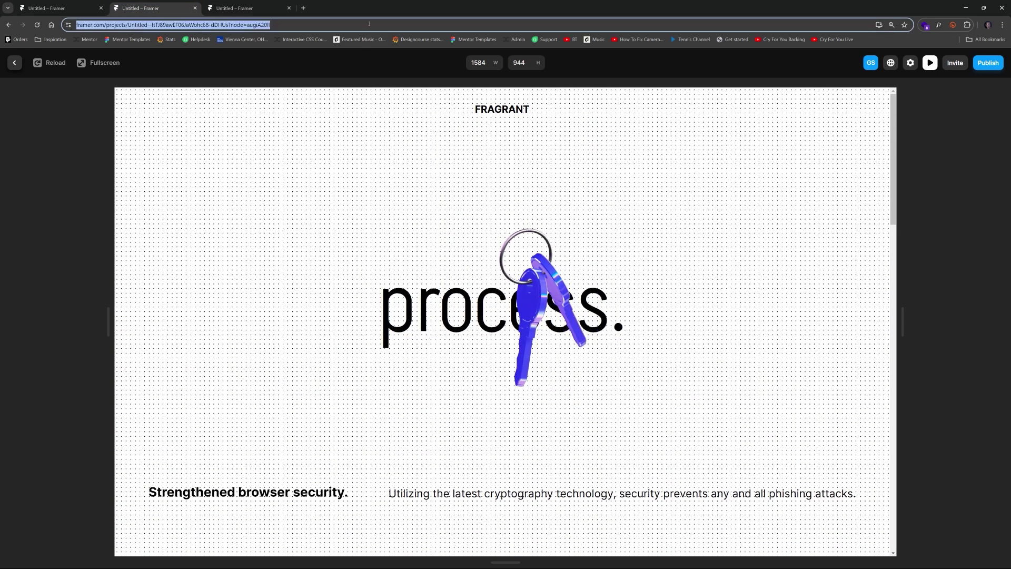
scroll(441, 285, "down", 12)
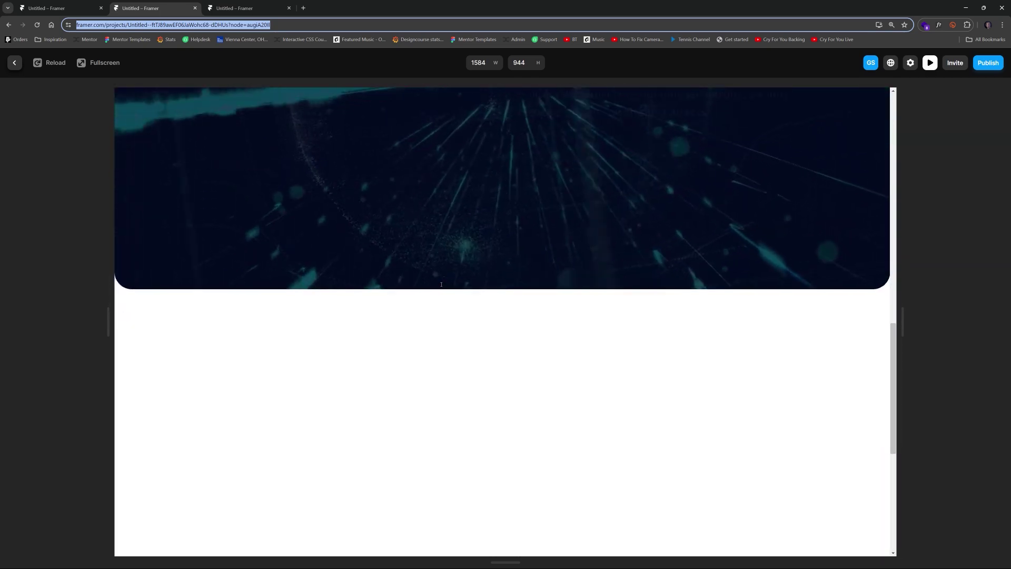
scroll(441, 285, "up", 10)
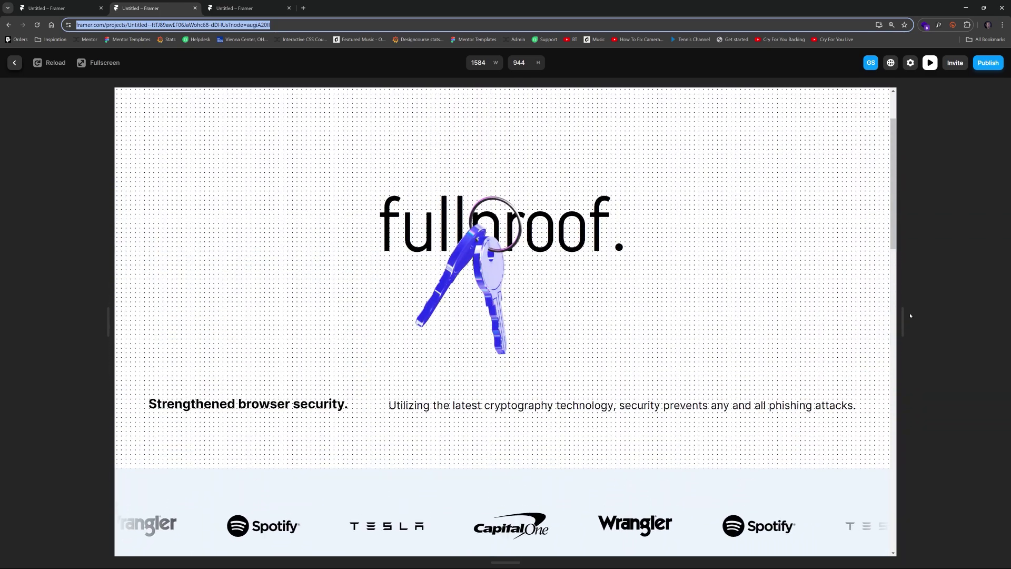
left_click_drag(909, 315, 965, 315)
scroll(703, 310, "down", 15)
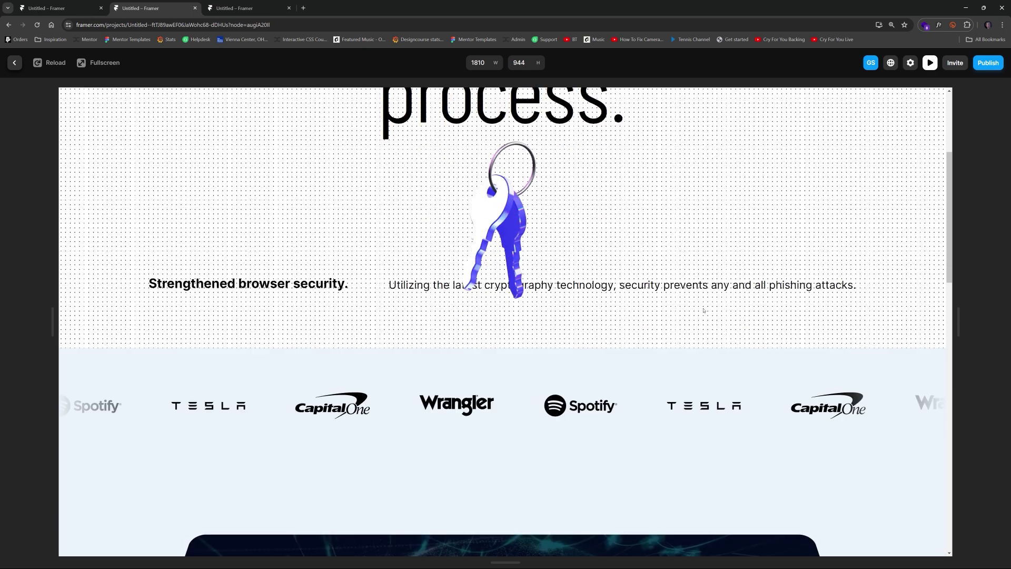
scroll(703, 310, "down", 5)
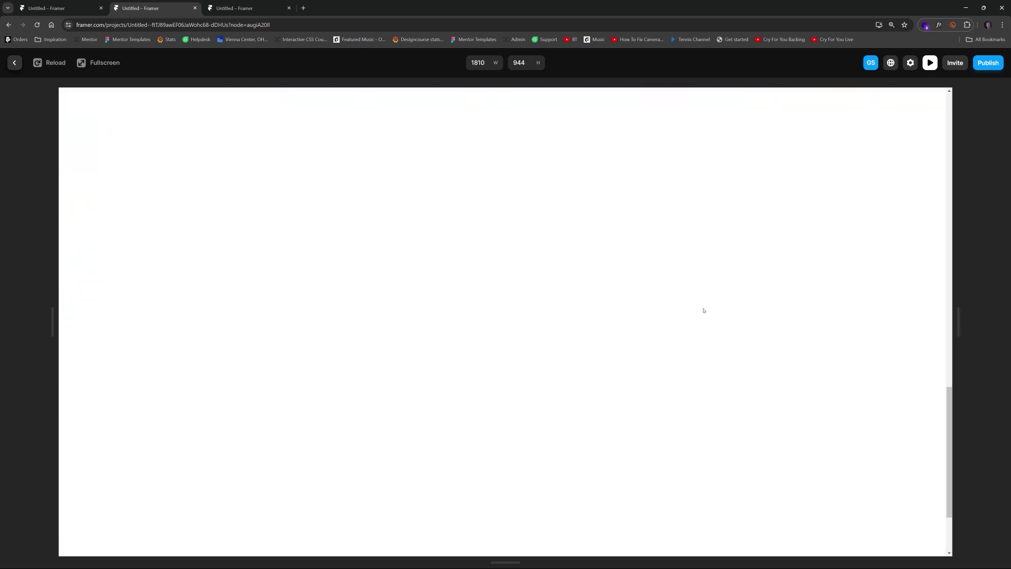
Open designcourse.com/figma-to-framer in a new browser tab
left_click(240, 26)
key("ctrl+t")
type("designcourse.com/")
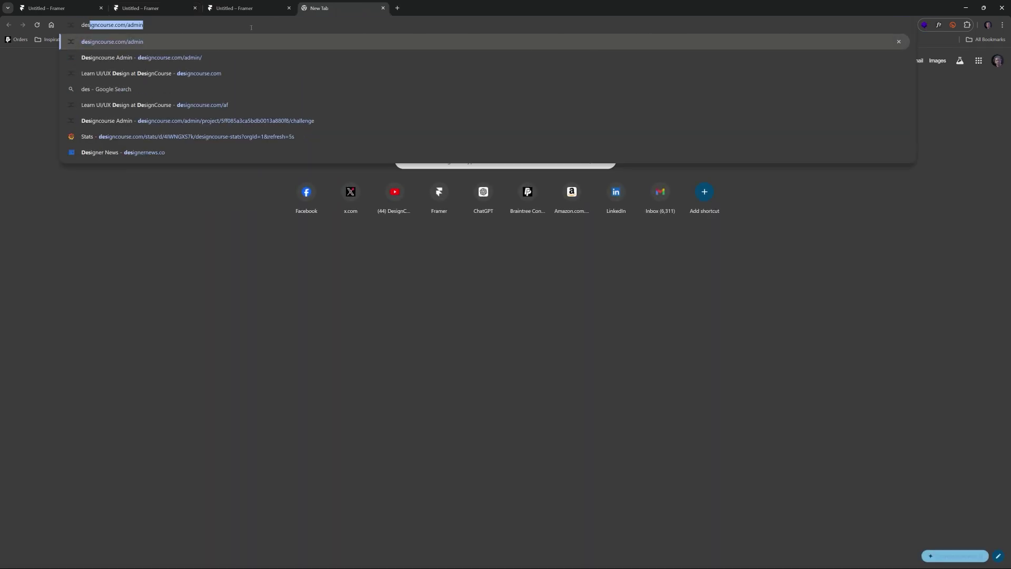
type("fromg")
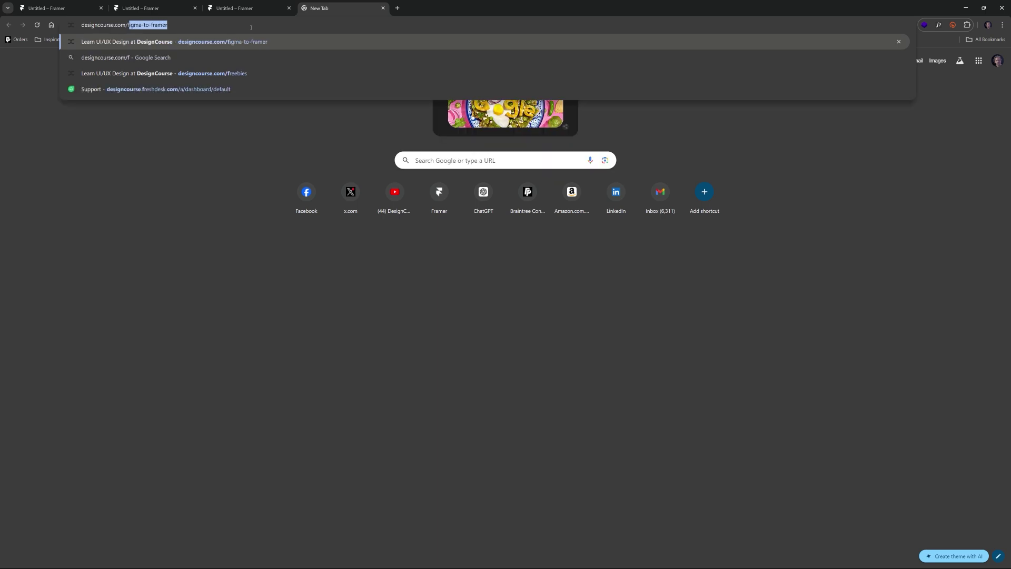
type("figma-to-framer")
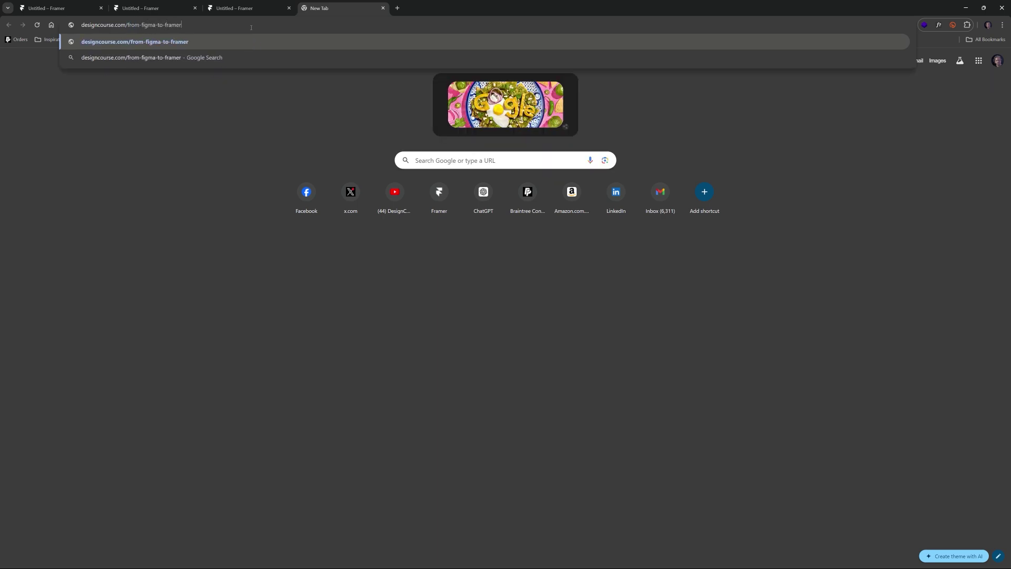
key("BackSpace")
key("BackSpace")
key("BackSpace")
key("BackSpace")
key("BackSpace")
key("Return")
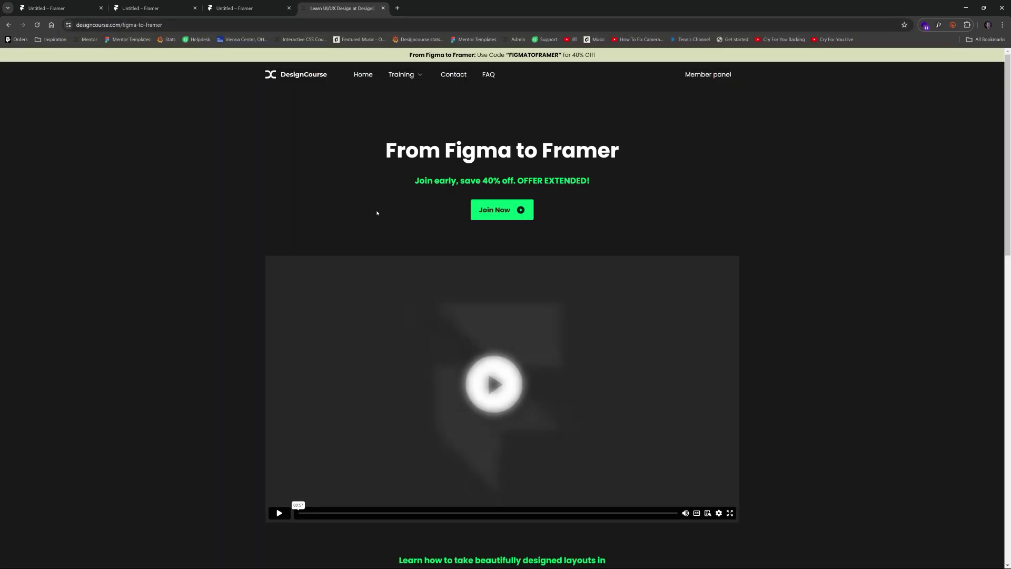
Look through the From Figma to Framer course page, including the course details and teacher sections
scroll(784, 273, "down", 4)
scroll(793, 285, "up", 2)
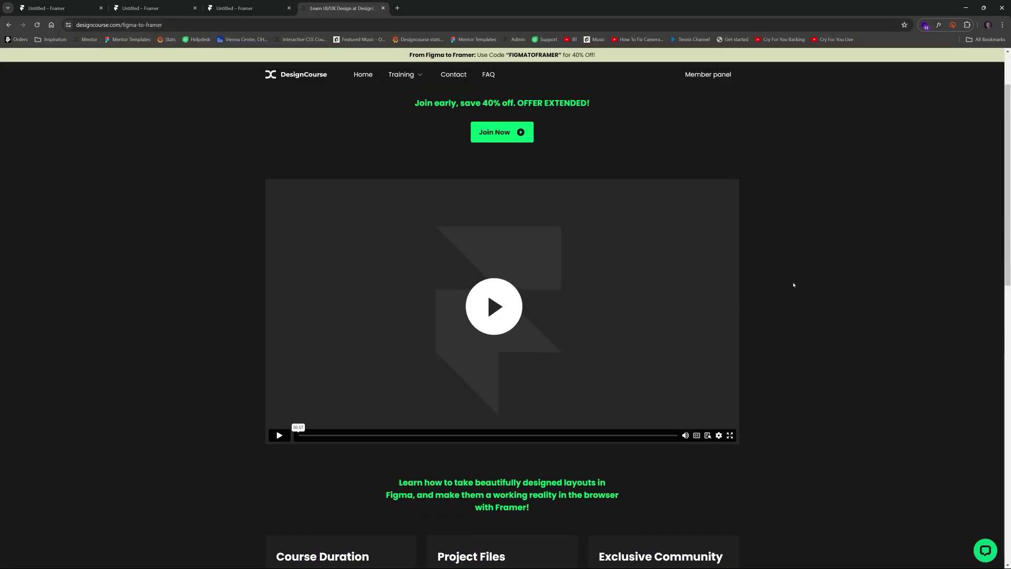
scroll(794, 285, "up", 1)
scroll(794, 285, "down", 10)
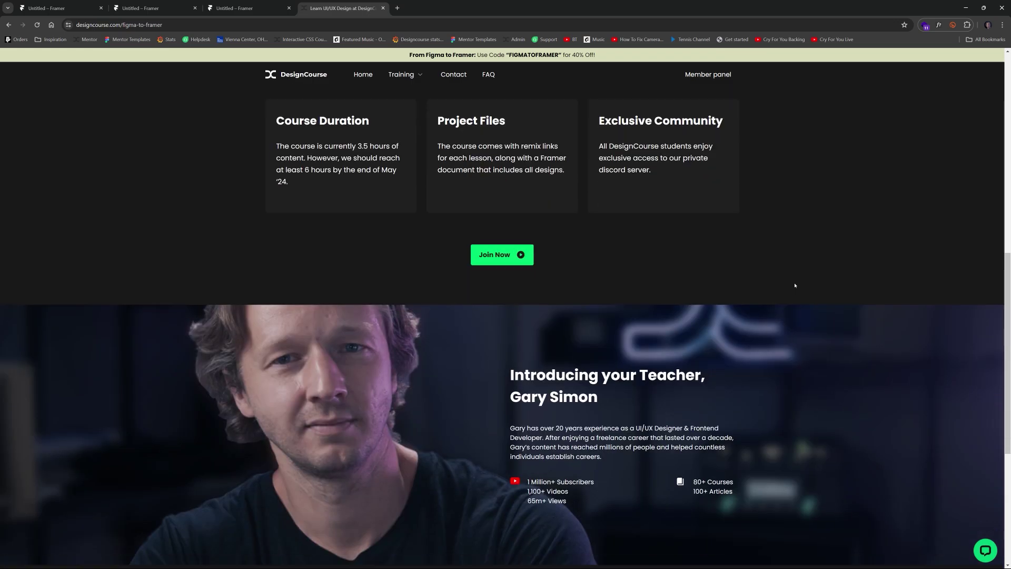
scroll(794, 285, "up", 10)
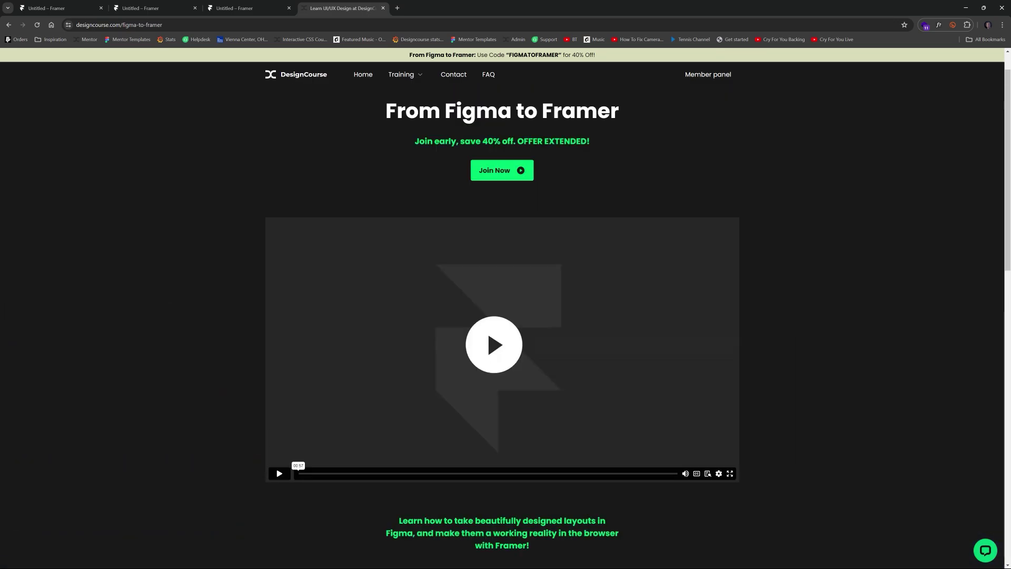